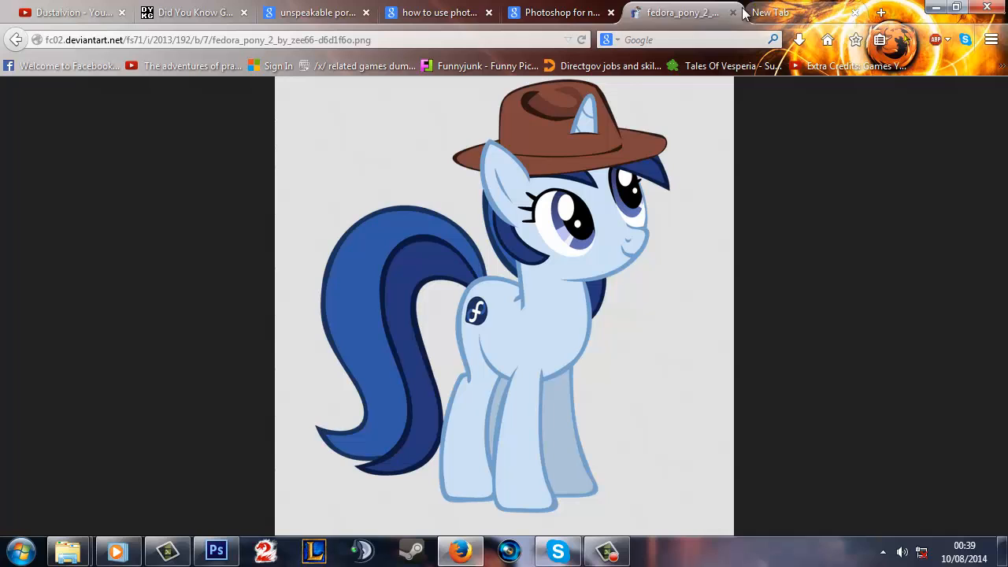
Step: Close the pony image, the Google search results and the empty tab, keeping only the YouTube and Did You Know Gaming pages
click(732, 12)
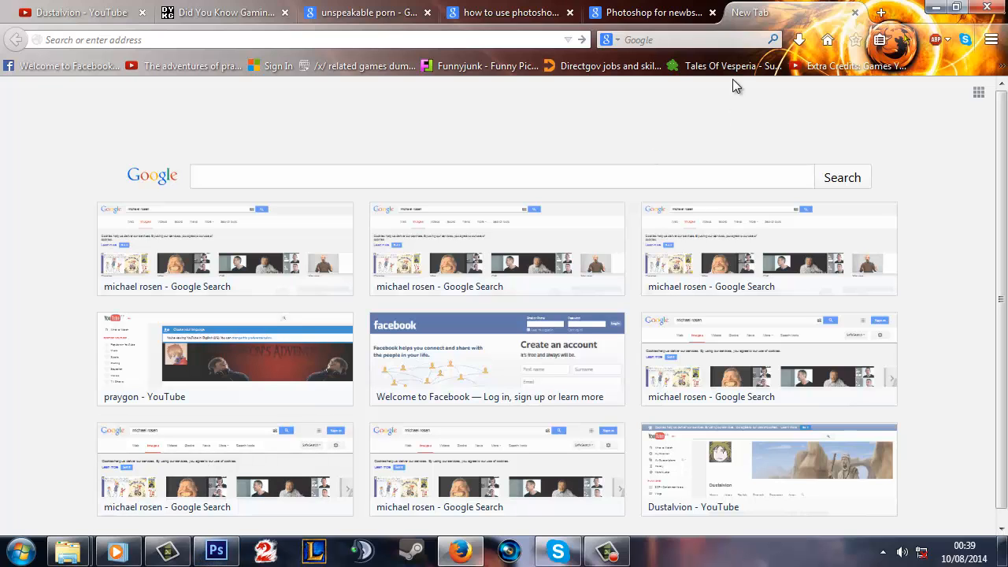
click(692, 13)
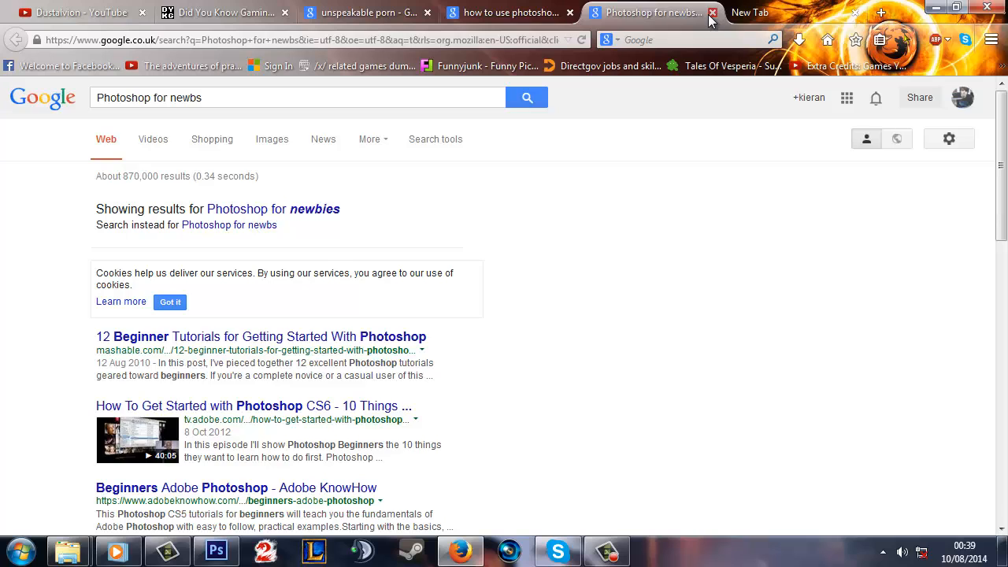
click(711, 14)
click(537, 8)
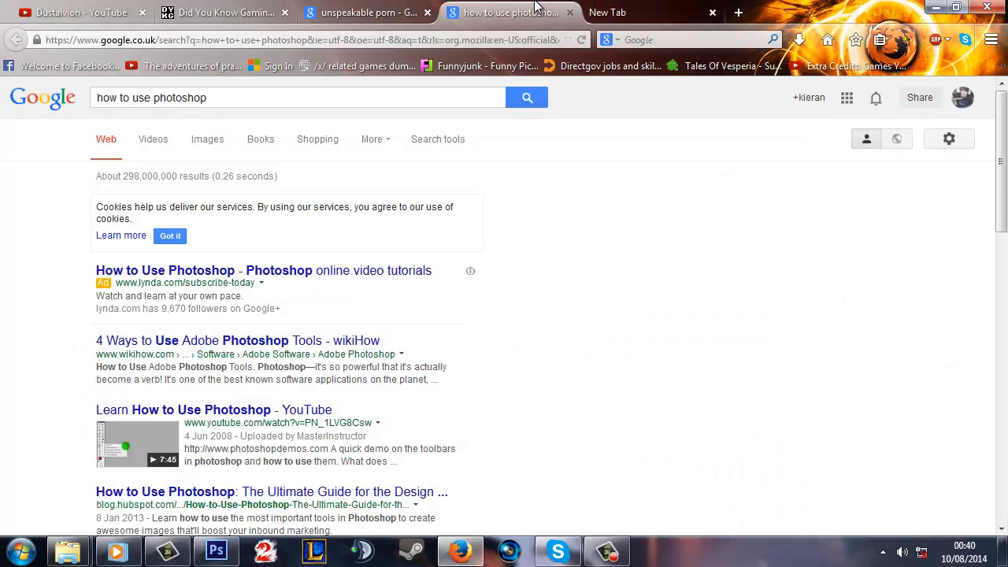
click(570, 13)
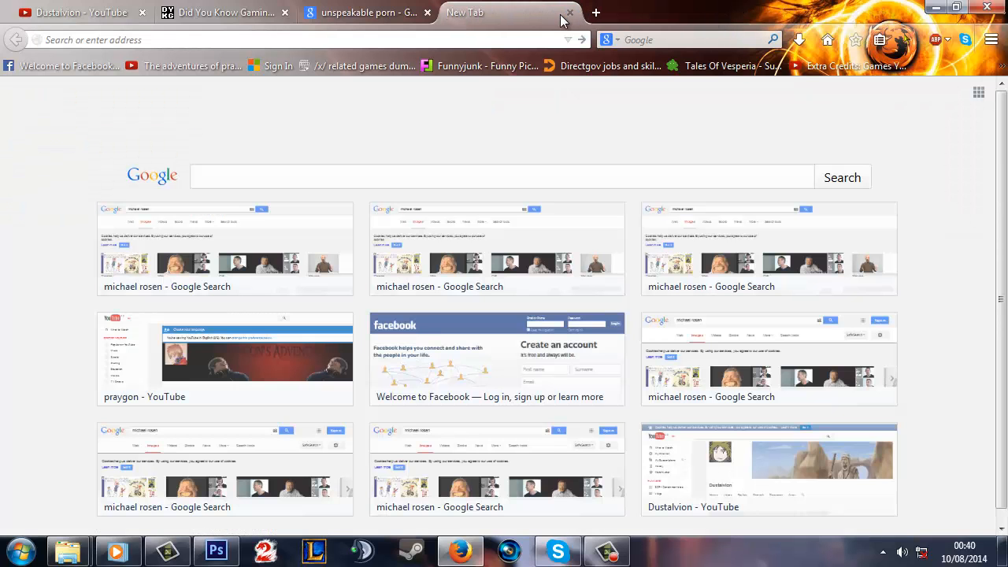
click(384, 8)
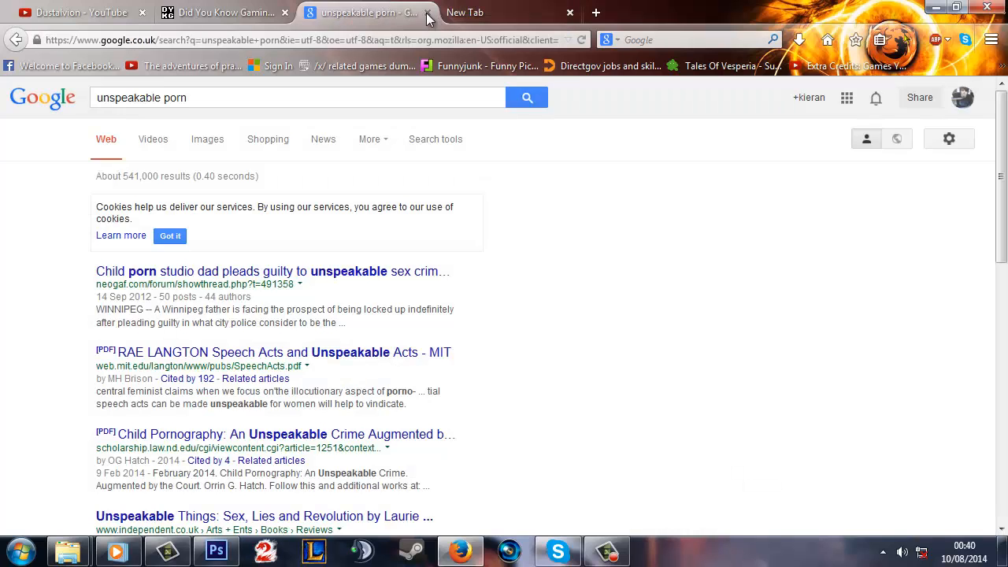
click(426, 13)
click(426, 12)
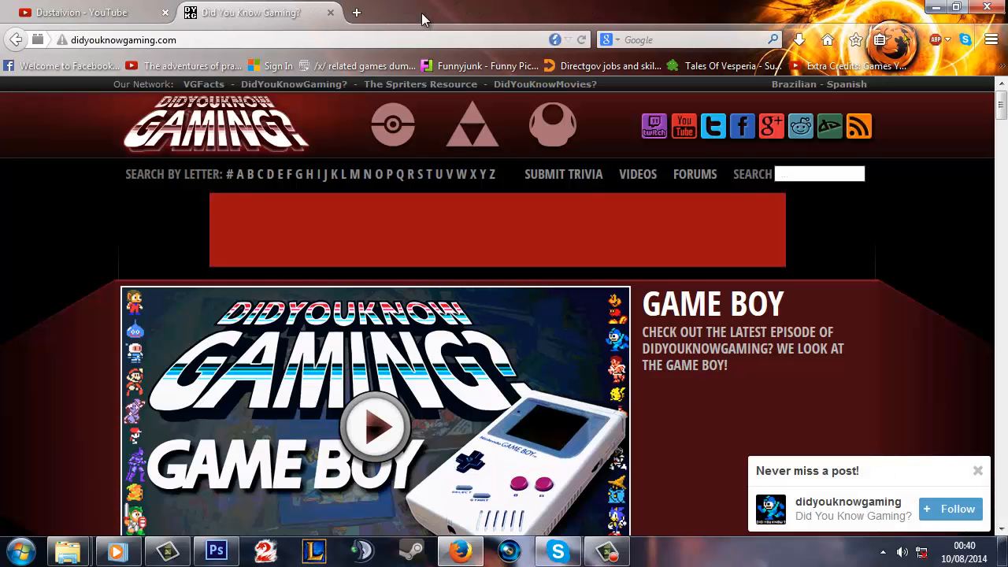
Step: Look over the Dustalvion YouTube channel's home page and the thumbnails of its uploads
click(133, 10)
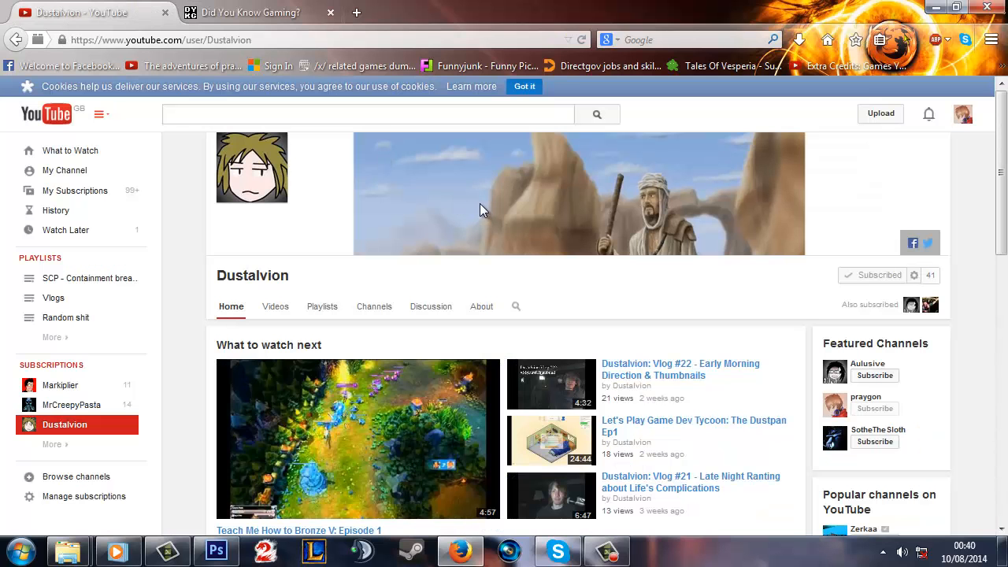
scroll(352, 186, down, 2)
scroll(341, 197, down, 4)
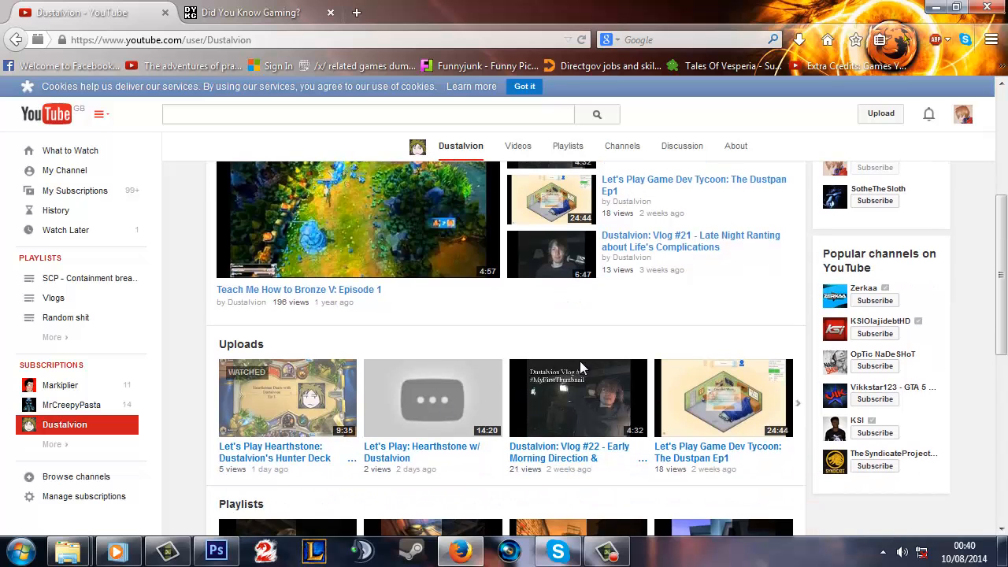
scroll(634, 356, up, 6)
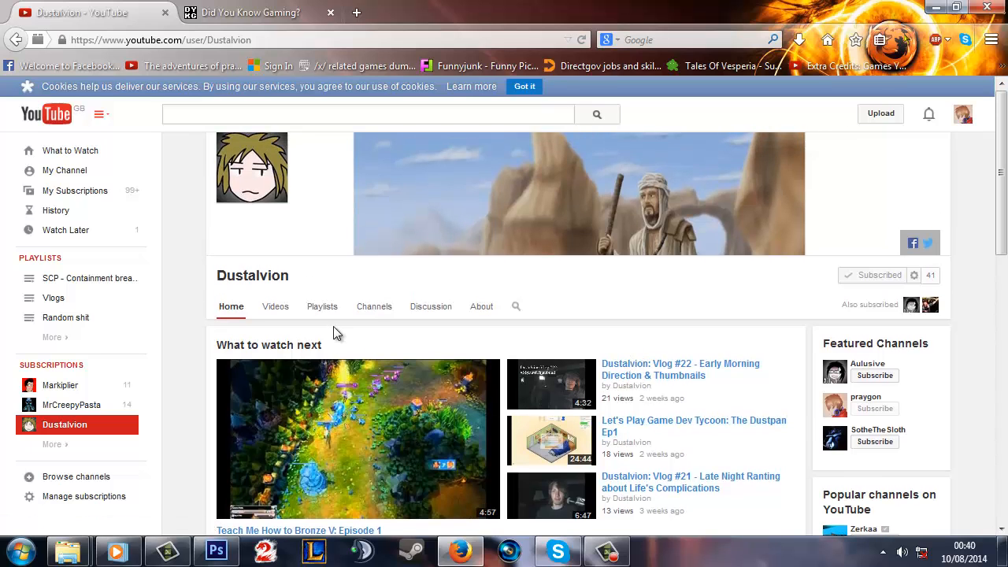
Step: Switch to Photoshop and close all the open images, discarding their unsaved changes
click(216, 551)
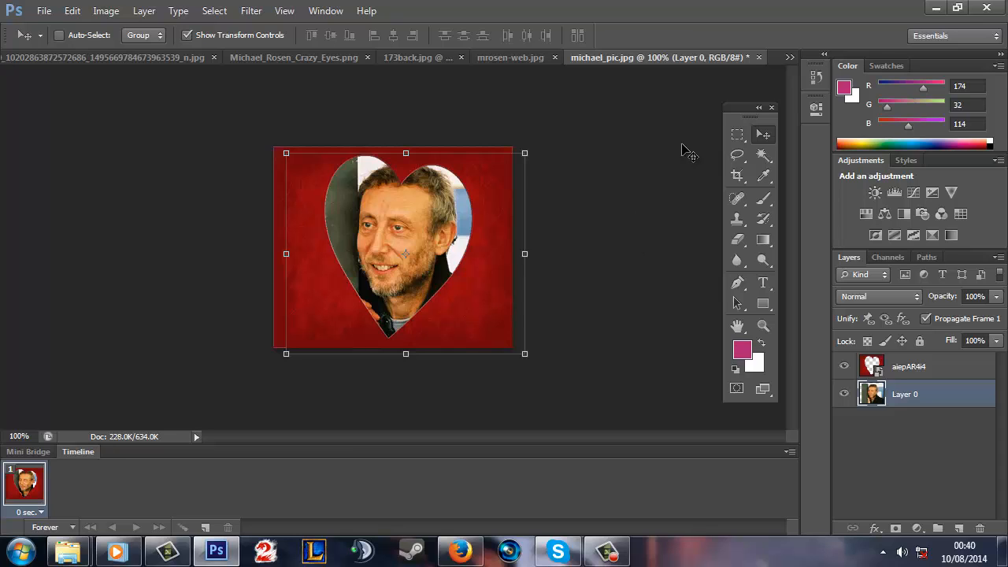
click(758, 57)
click(512, 223)
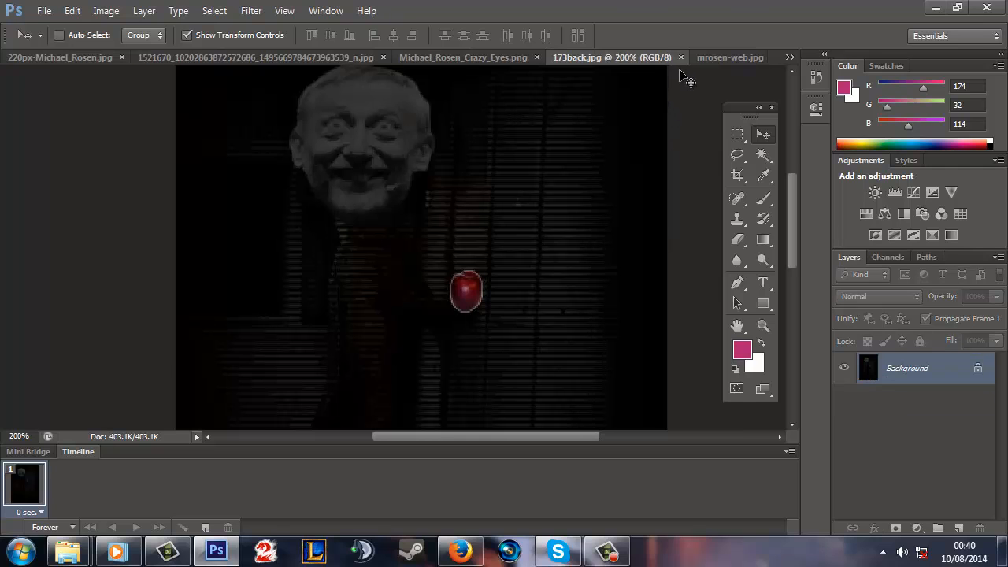
click(680, 57)
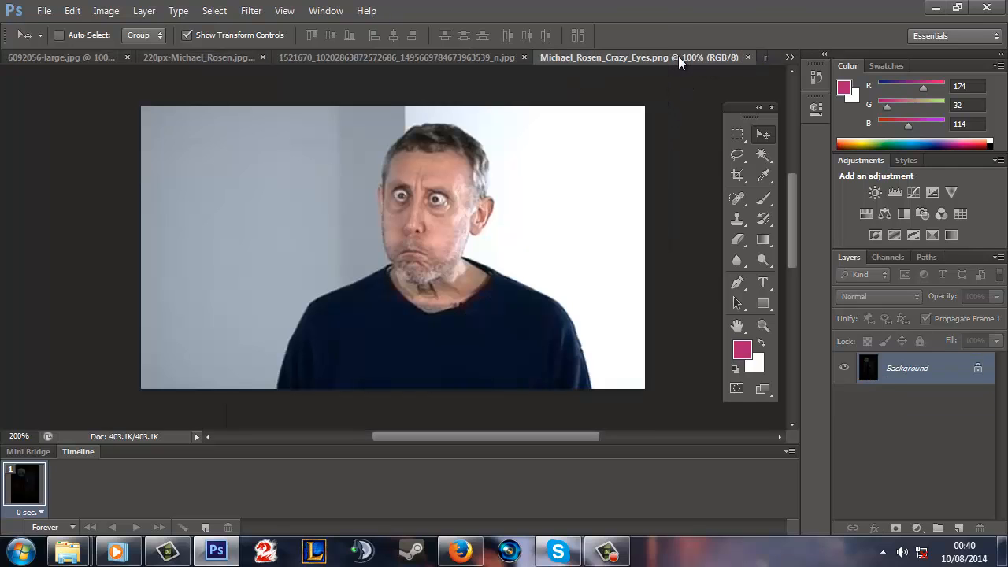
click(747, 57)
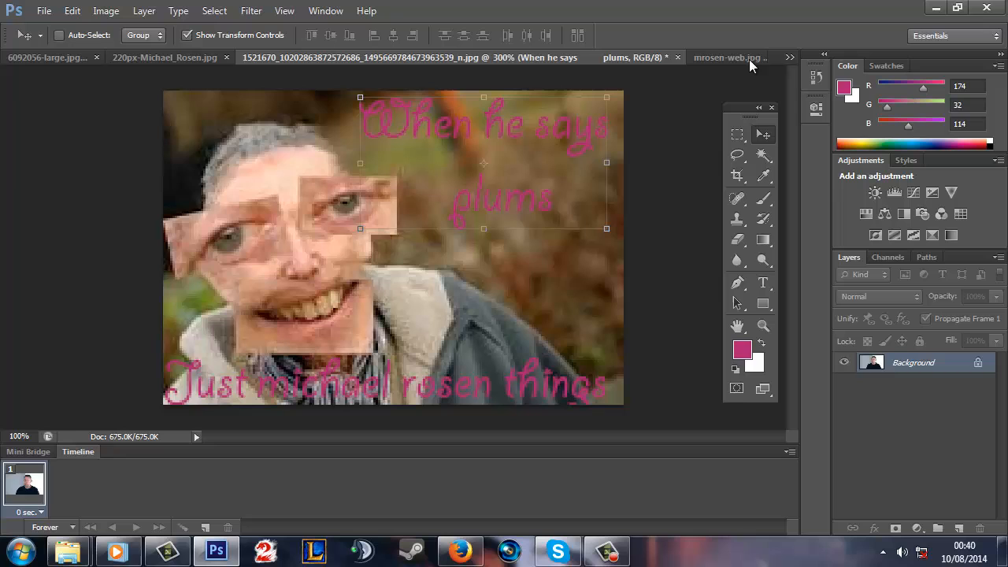
click(677, 58)
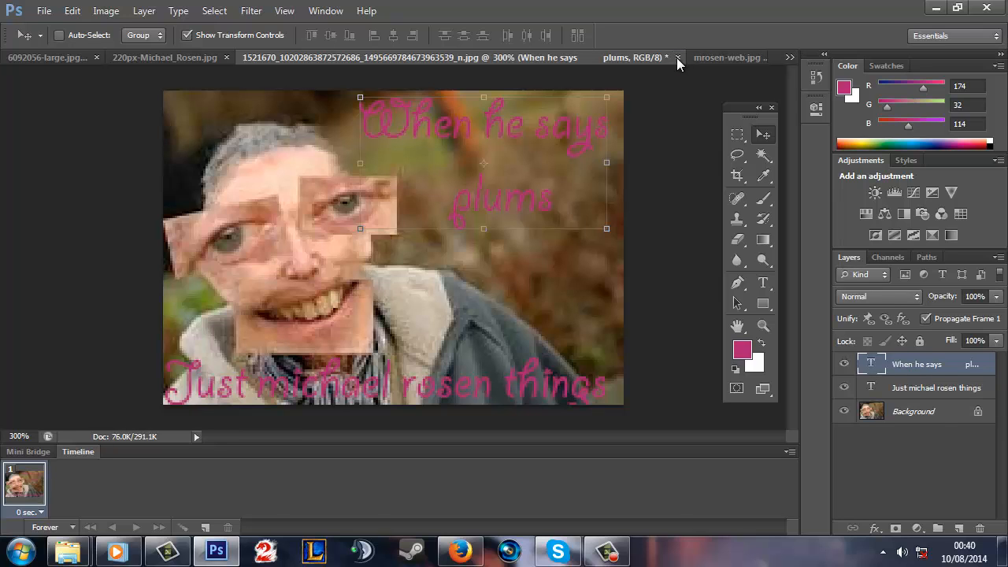
click(515, 227)
click(677, 58)
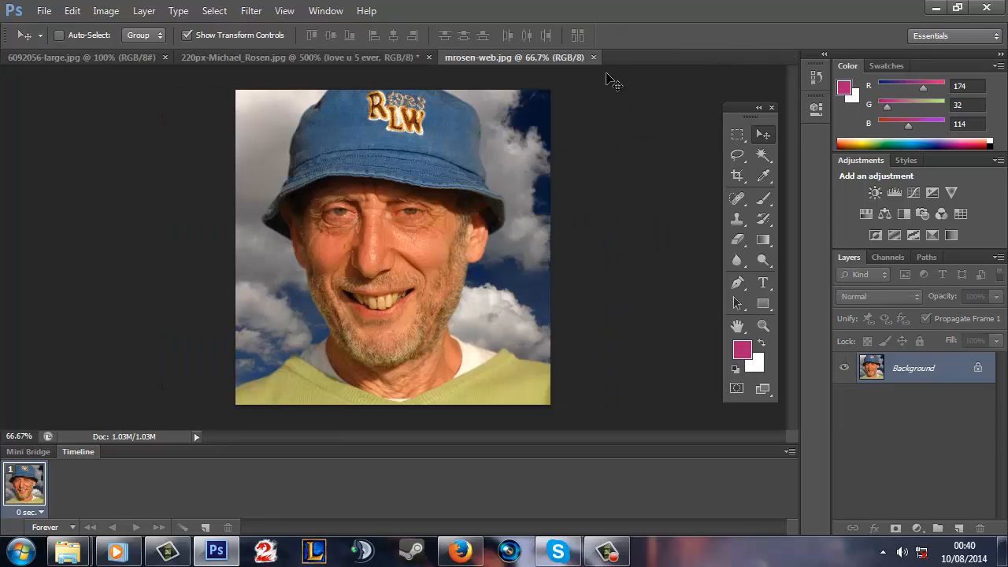
click(592, 56)
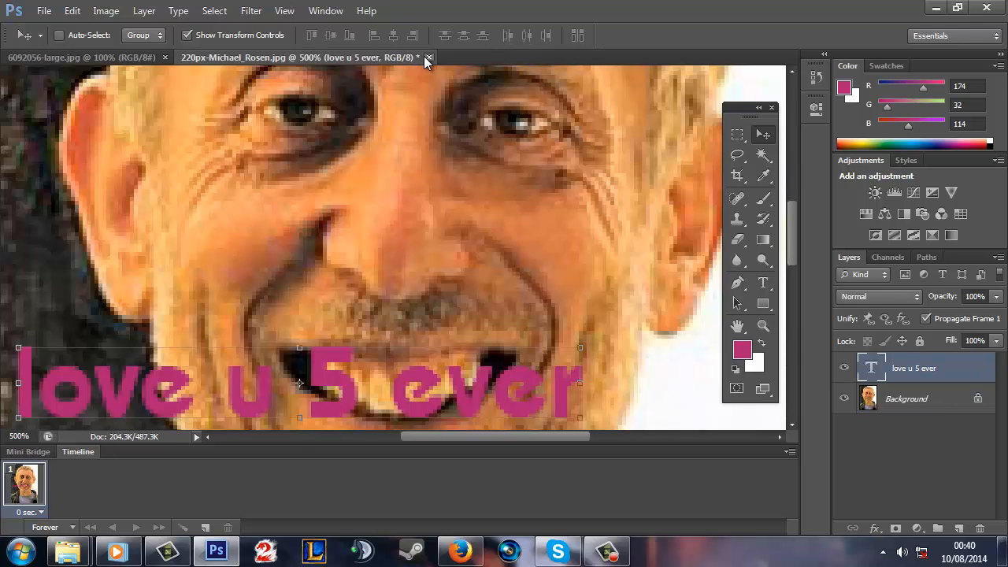
click(428, 58)
click(513, 220)
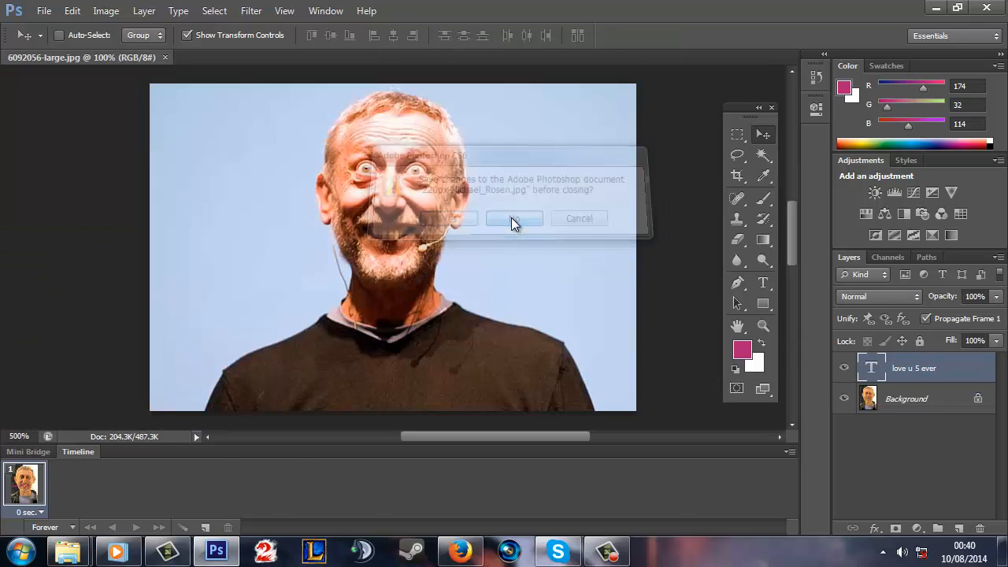
click(513, 221)
Step: Open the photo of the man on the inflatable tube and the explosion composite from the Downloads folder in Photoshop
mouse_move(117, 551)
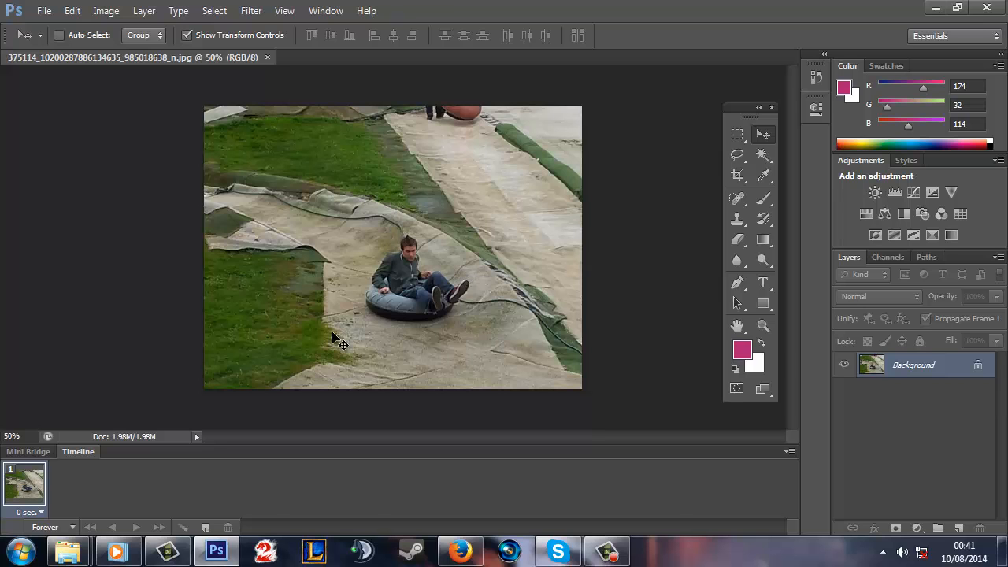
mouse_move(81, 546)
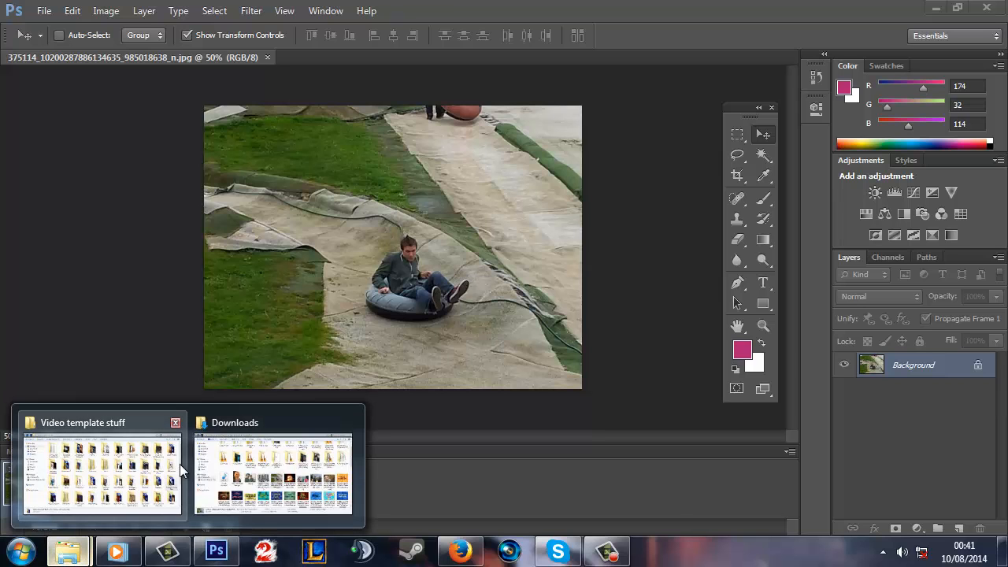
click(272, 473)
drag(608, 252, 316, 54)
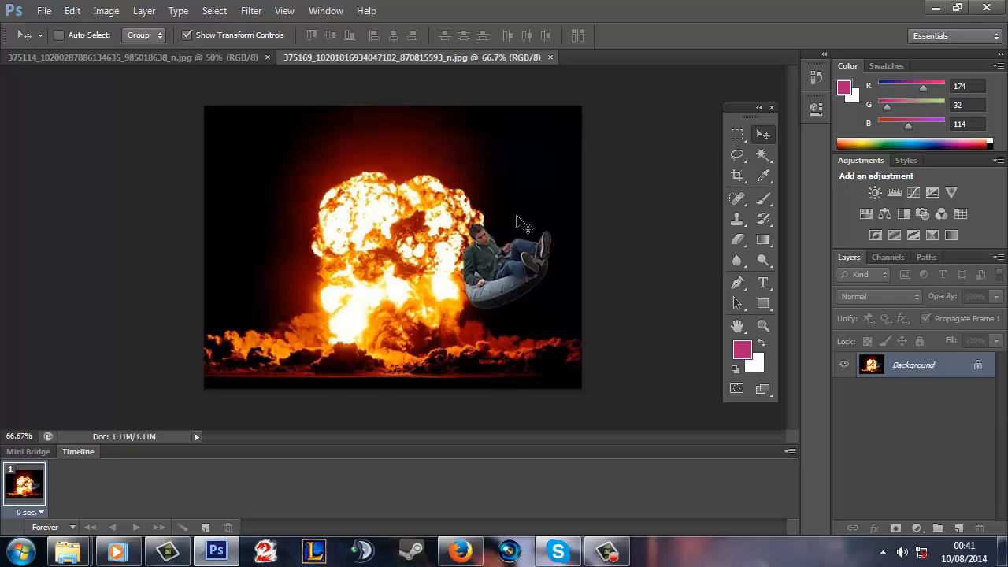
Step: Examine the man pasted into the explosion composite at 100% zoom and return to the original tube photo
click(772, 323)
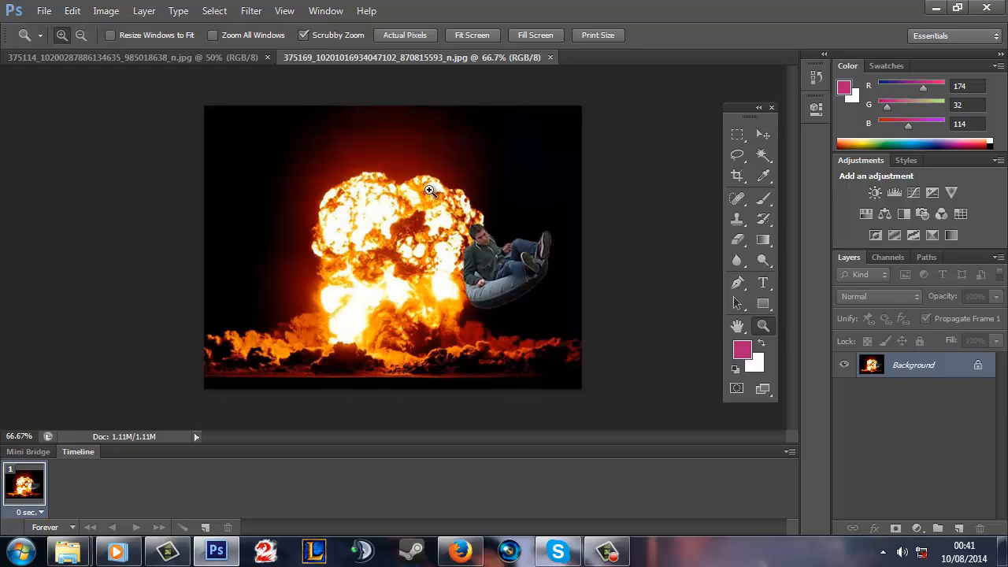
click(419, 234)
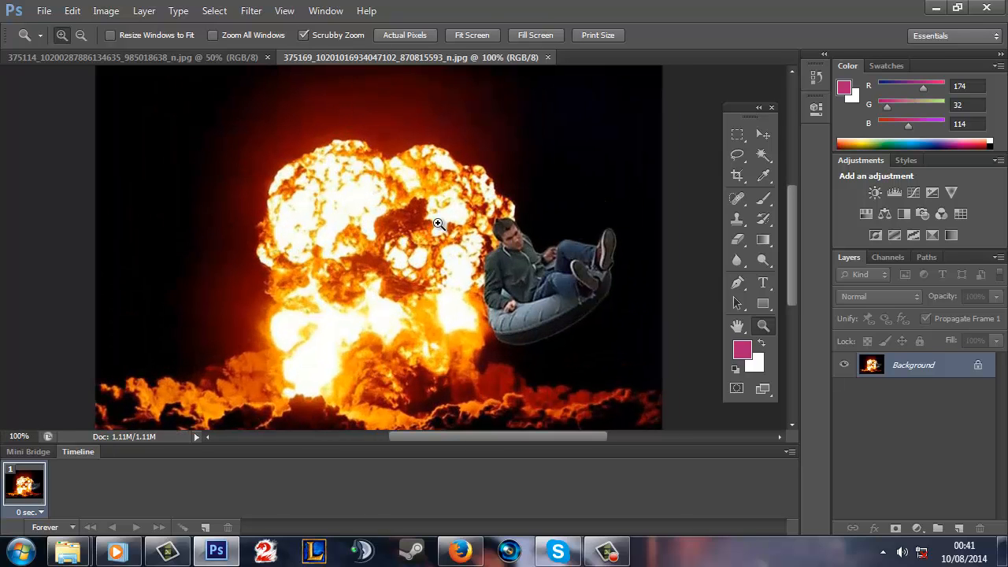
scroll(437, 221, down, 1)
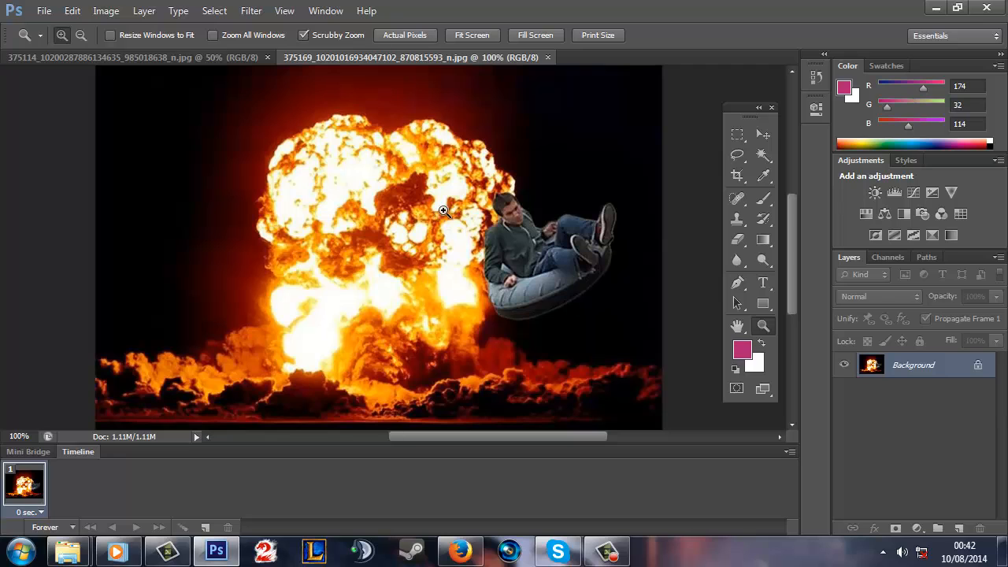
click(213, 55)
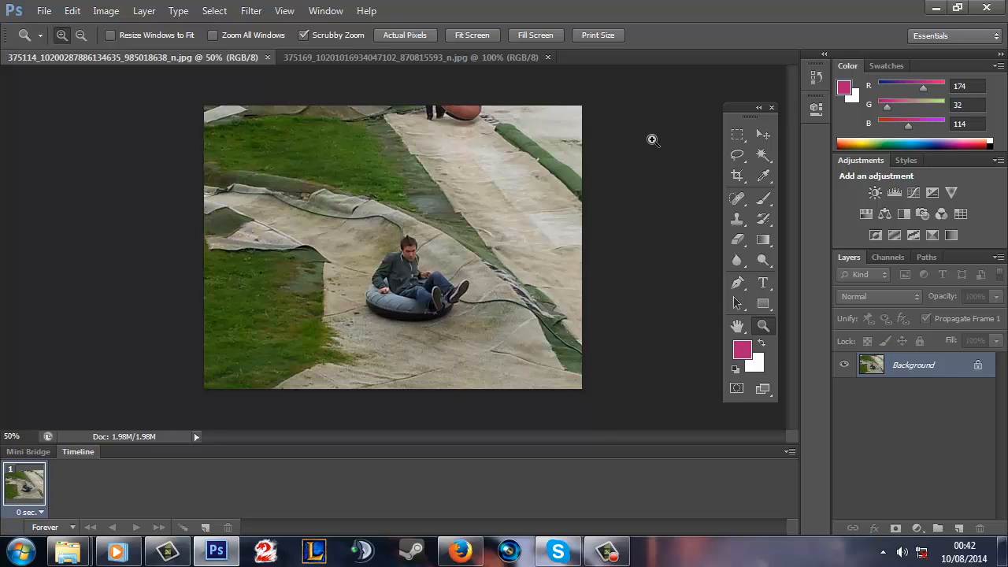
Step: Create a new 16.02 by 11.99 cm document named "Episode icon" with a transparent background
right_click(562, 57)
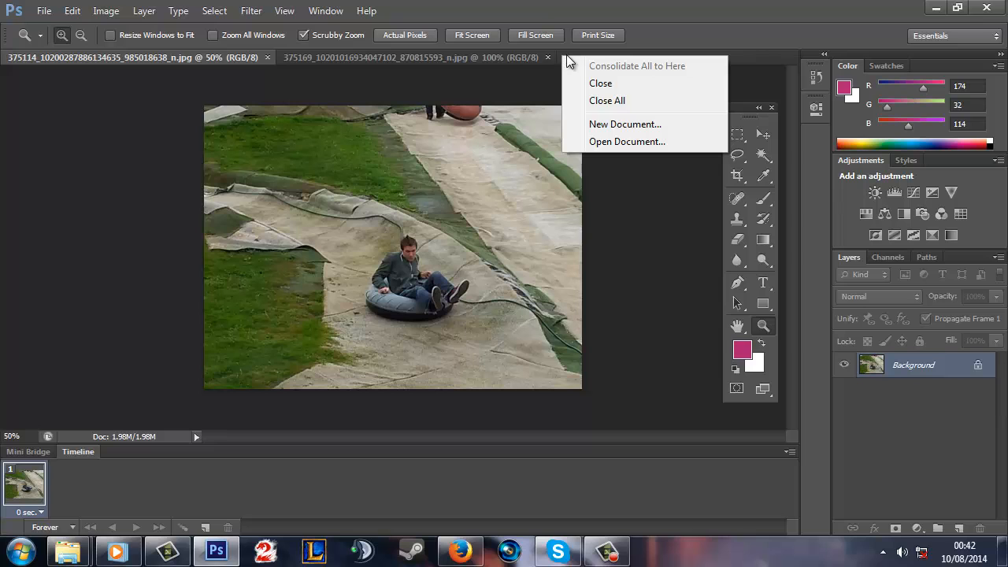
click(610, 126)
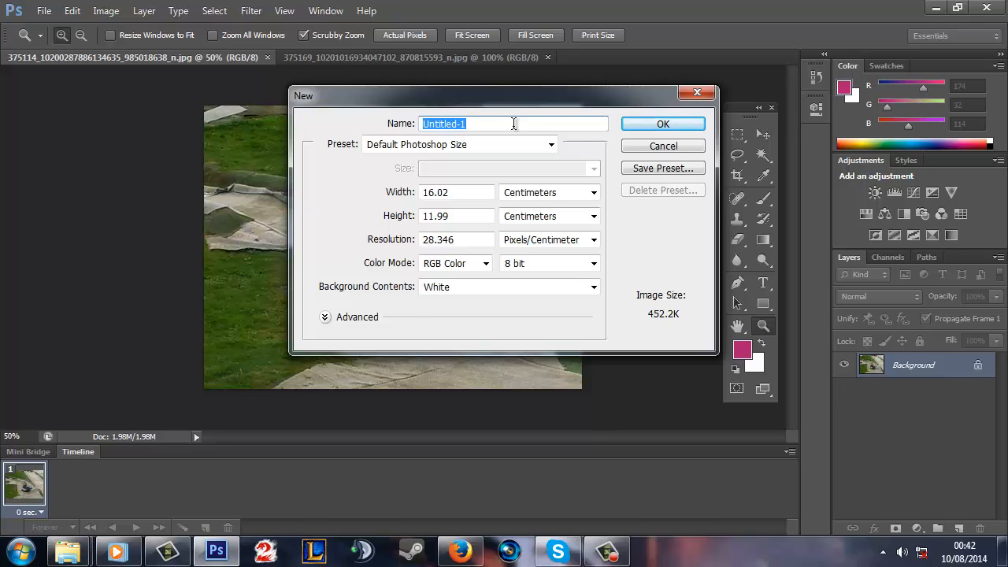
key(BackSpace)
key(BackSpace)
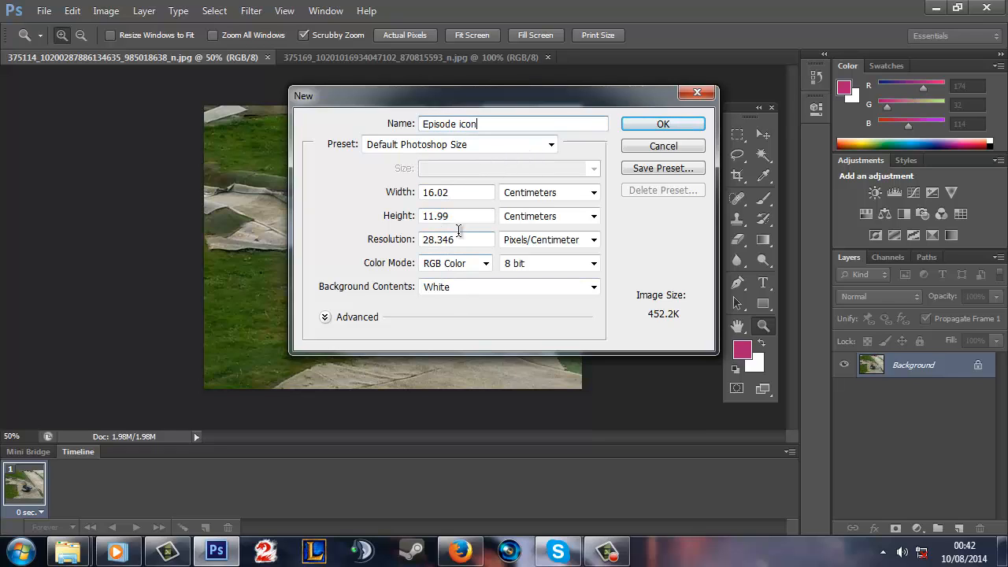
click(591, 292)
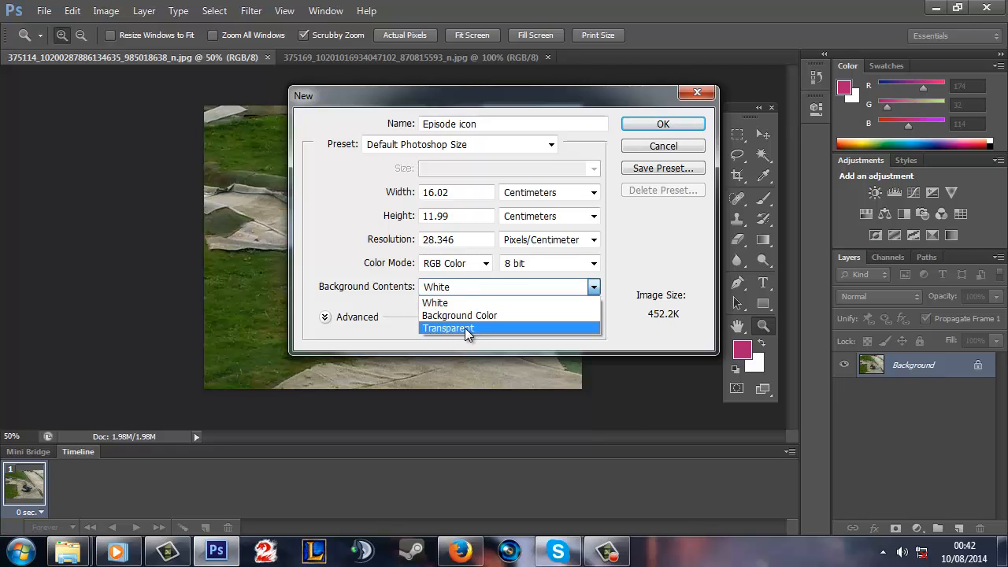
click(467, 328)
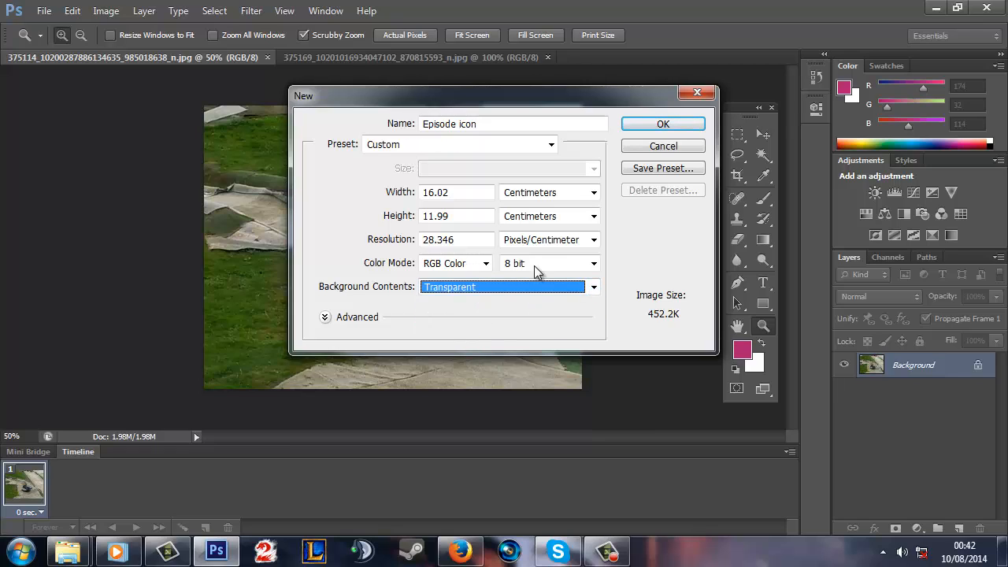
click(656, 124)
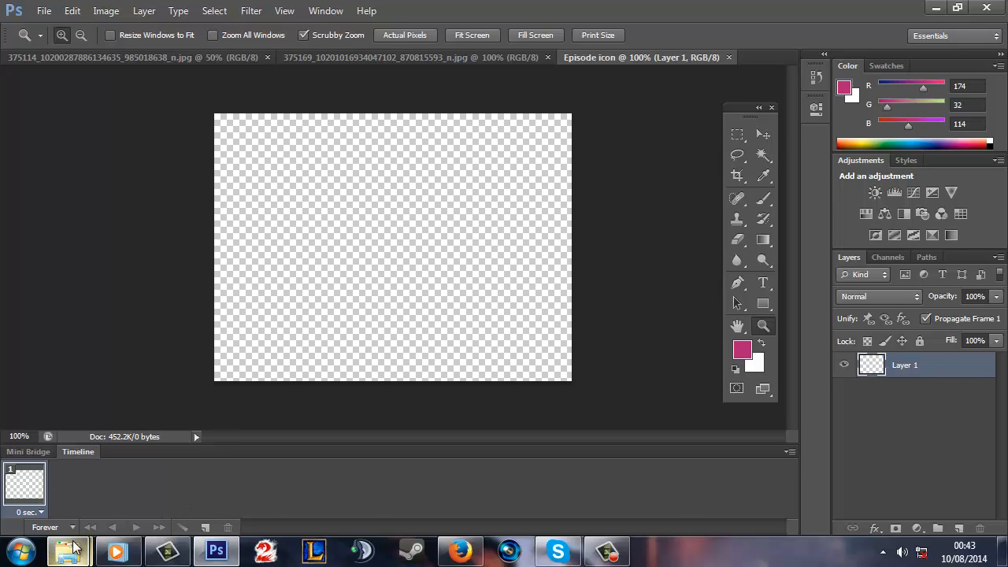
Step: Switch to Firefox, search Google for "cool text" in a new tab and open the Cool Text logo generator site
click(460, 552)
click(358, 13)
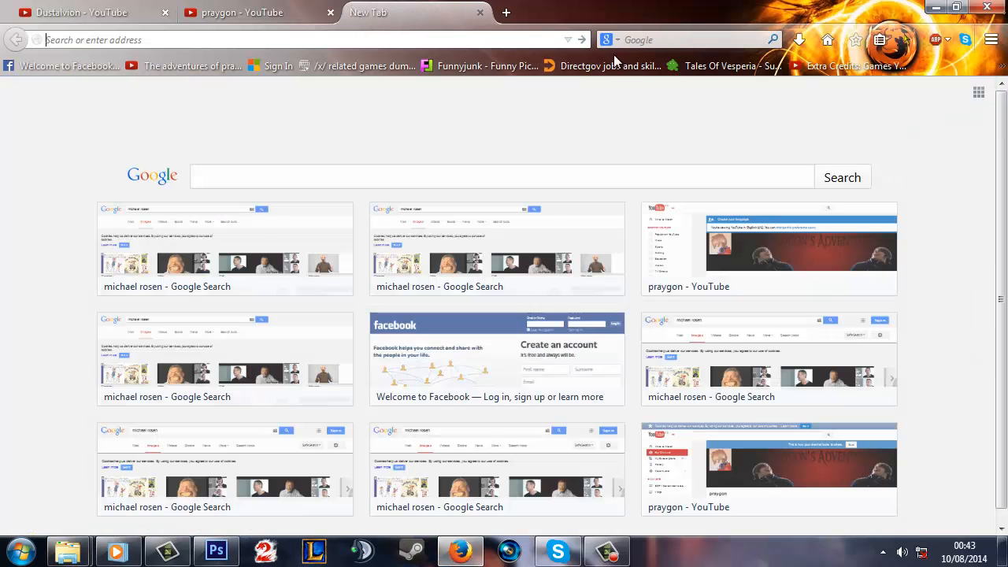
click(664, 40)
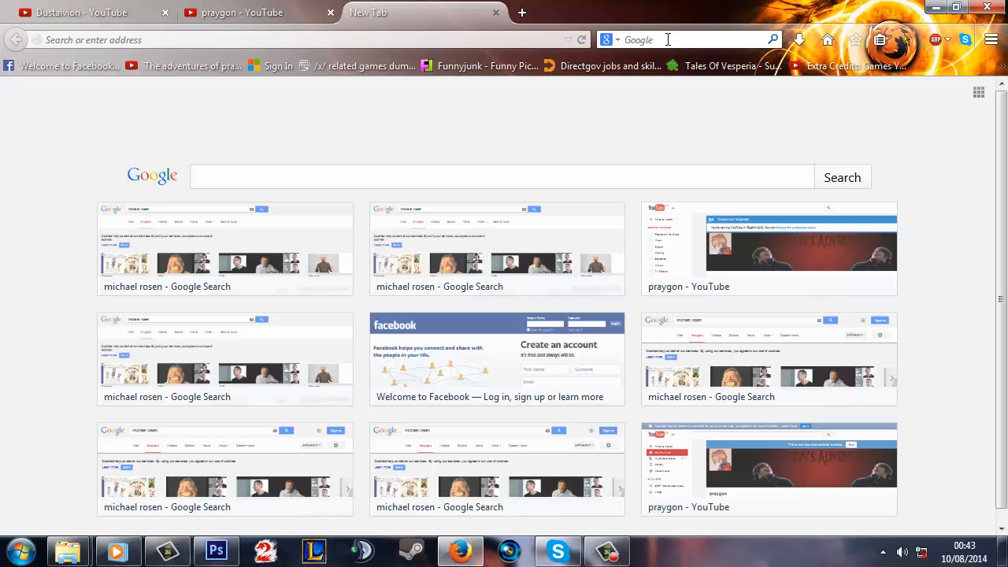
text(cool text)
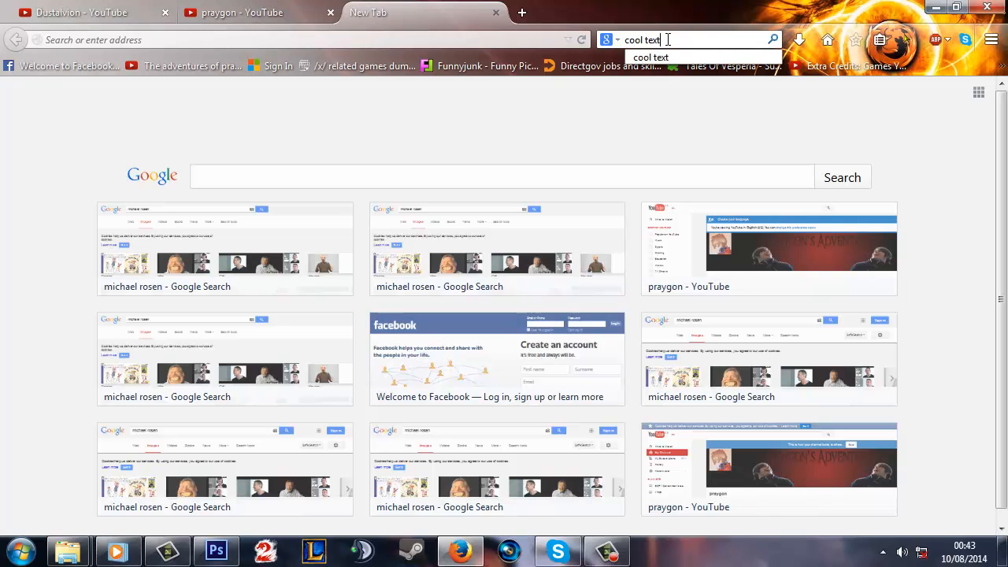
key(Return)
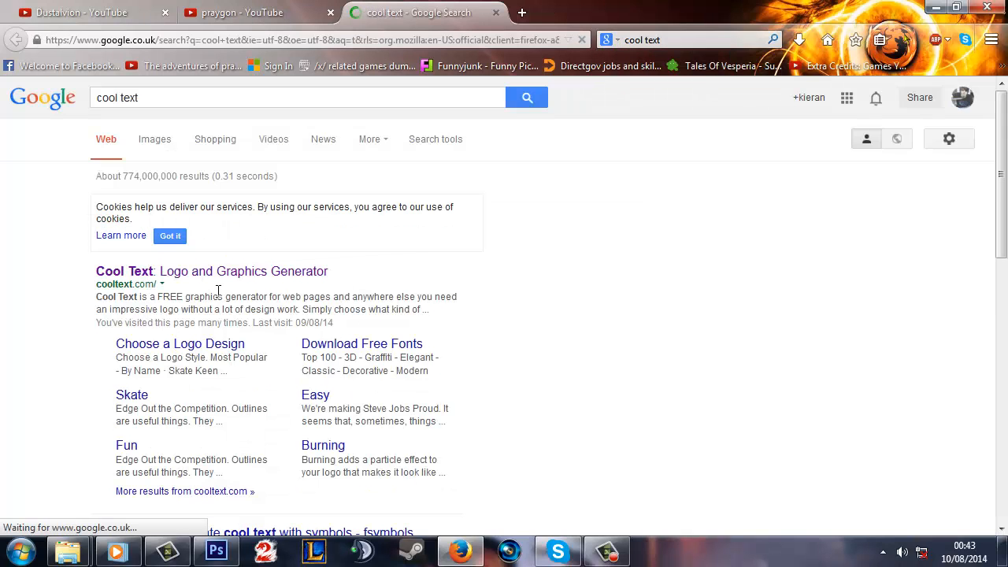
click(219, 276)
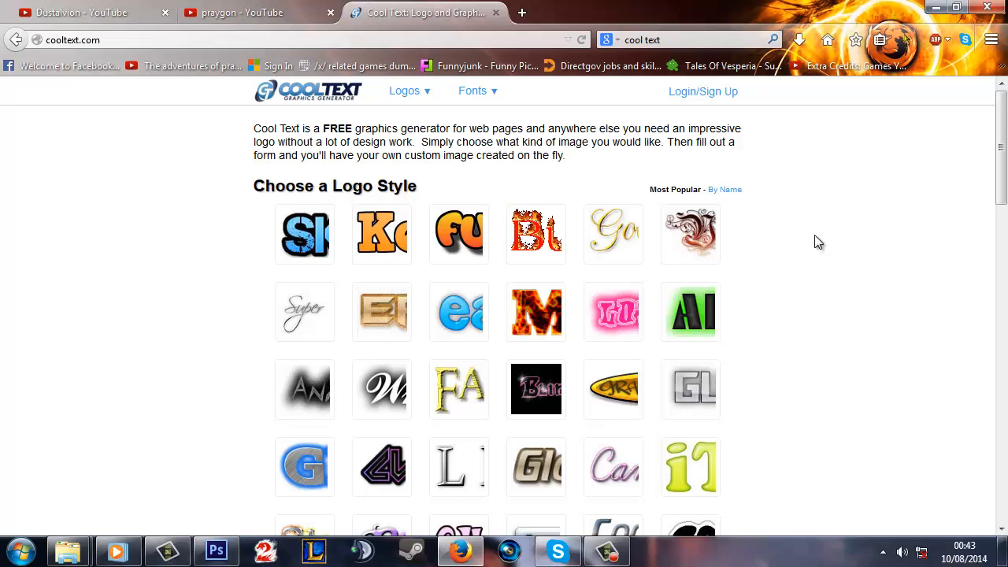
Step: Browse the Cool Text logo styles and open the Plastic logo design
scroll(815, 240, down, 2)
scroll(829, 203, down, 4)
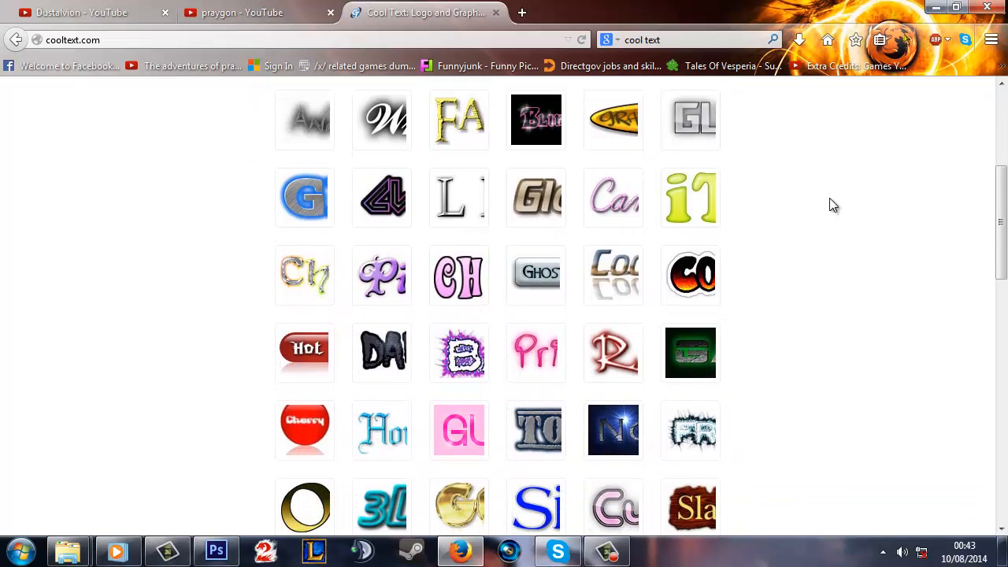
scroll(830, 204, down, 2)
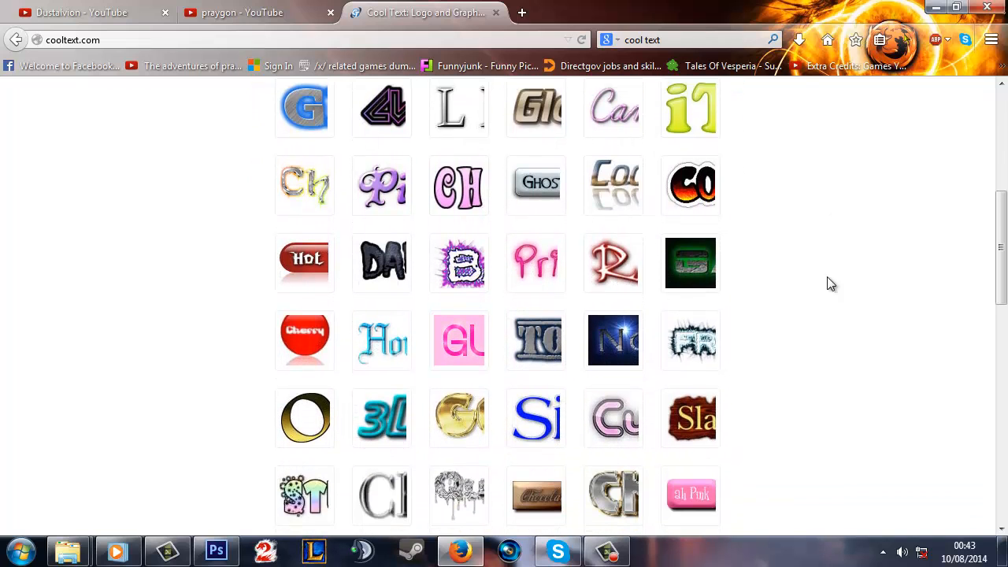
scroll(445, 406, down, 2)
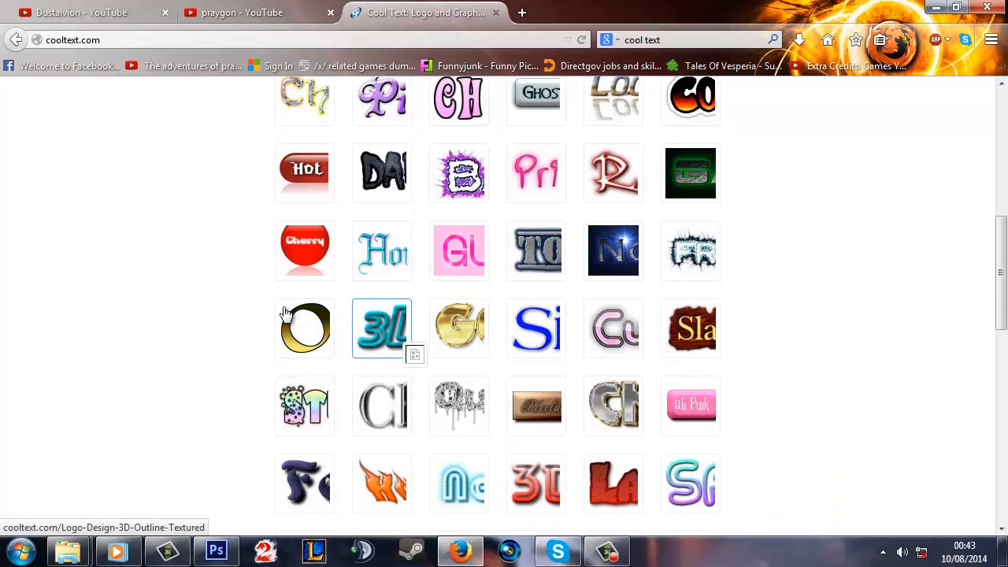
mouse_move(607, 360)
scroll(677, 385, down, 2)
scroll(472, 394, down, 2)
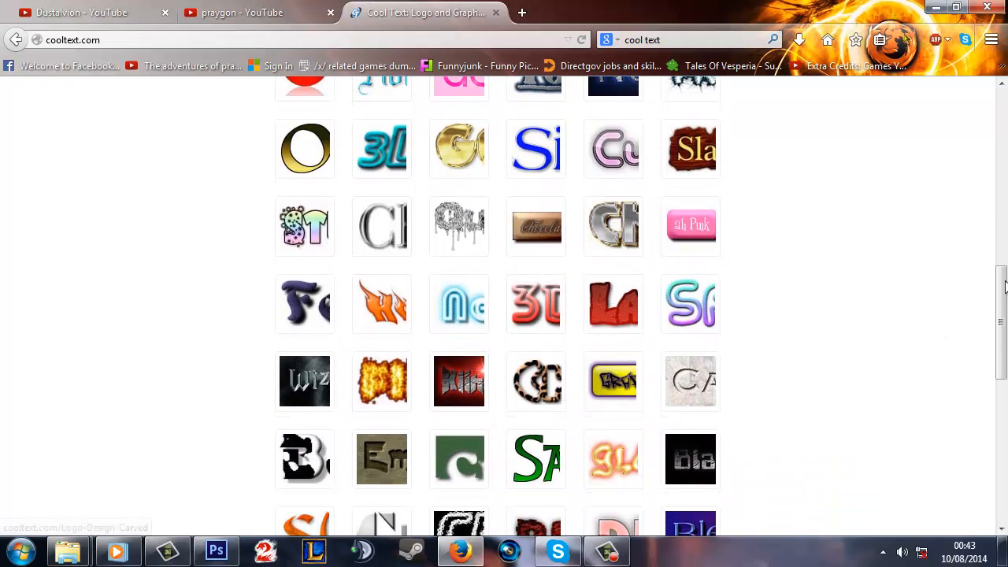
scroll(842, 292, up, 10)
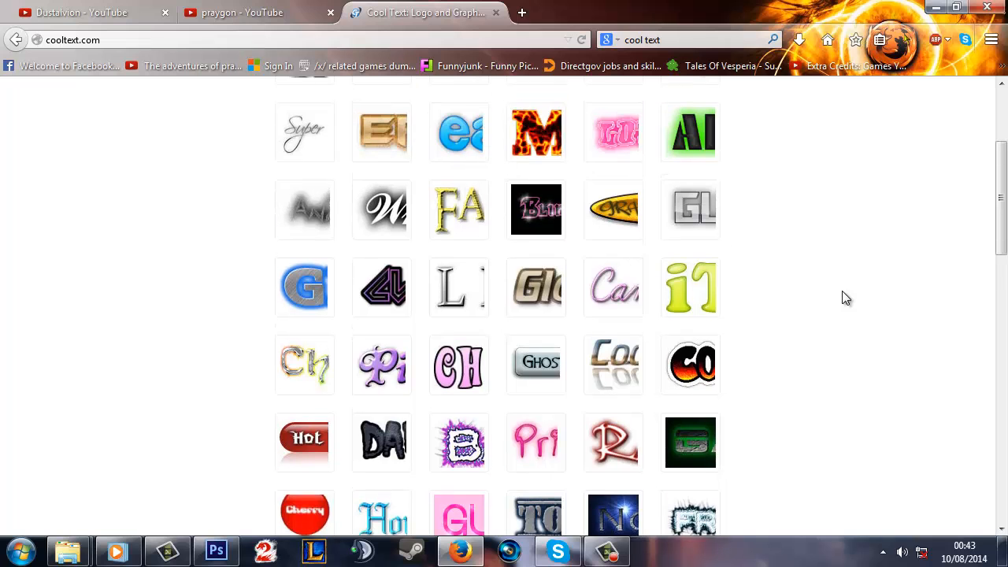
scroll(842, 292, up, 1)
scroll(842, 292, down, 1)
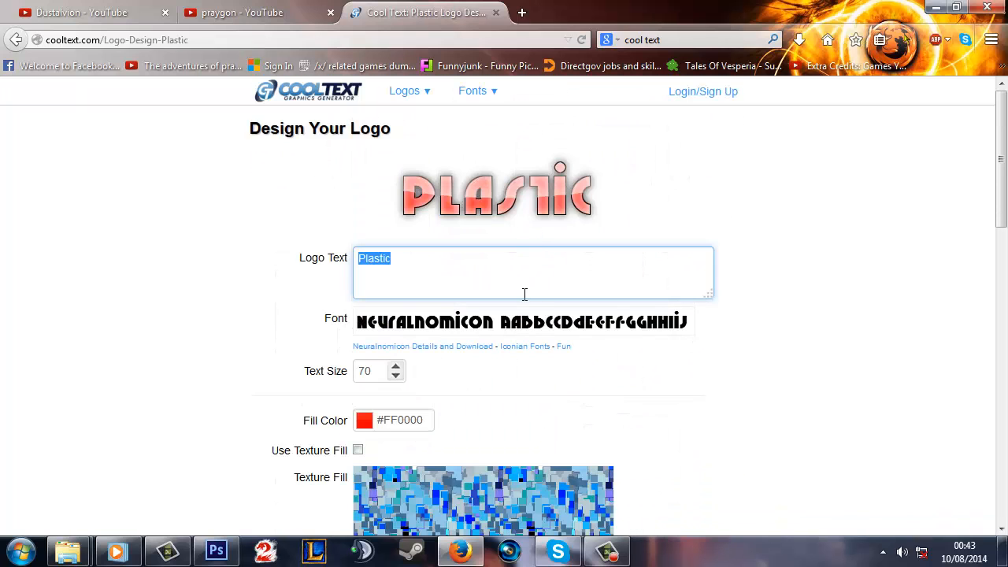
Step: Clear the logo text and set the Plastic logo's fill colour to blue #0C32CC
key(BackSpace)
scroll(402, 403, down, 1)
click(361, 332)
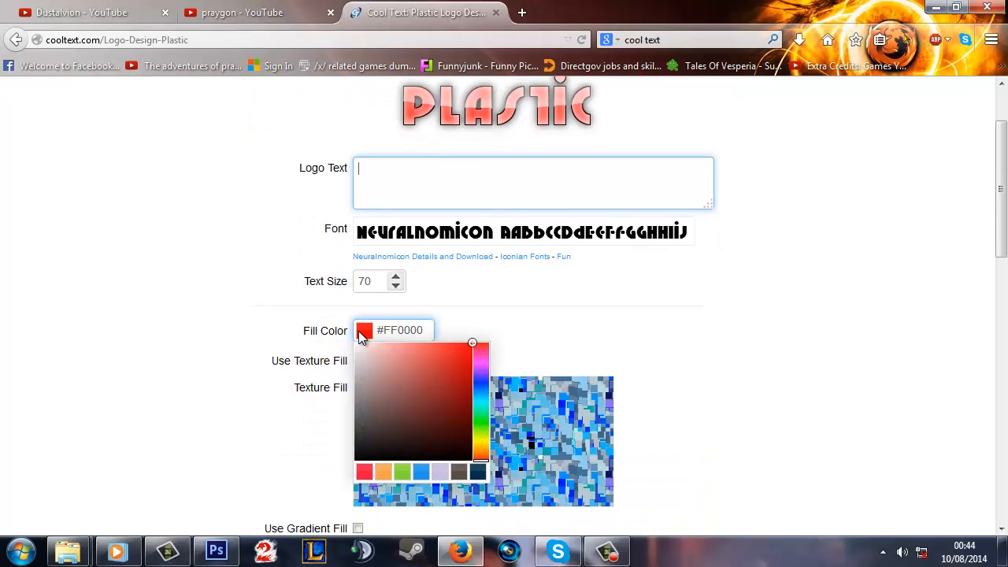
click(482, 383)
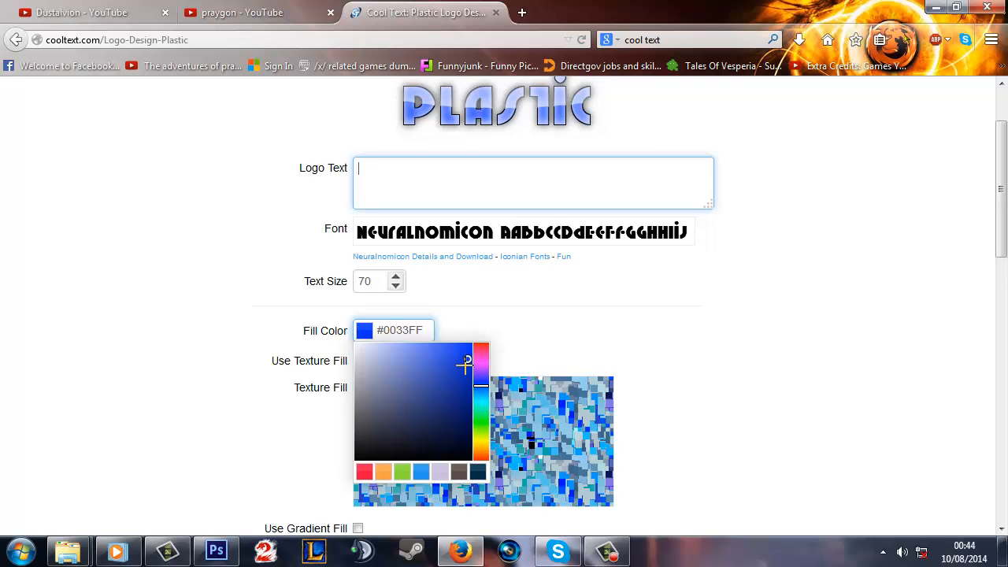
click(466, 365)
click(728, 297)
scroll(726, 294, up, 1)
scroll(385, 403, down, 2)
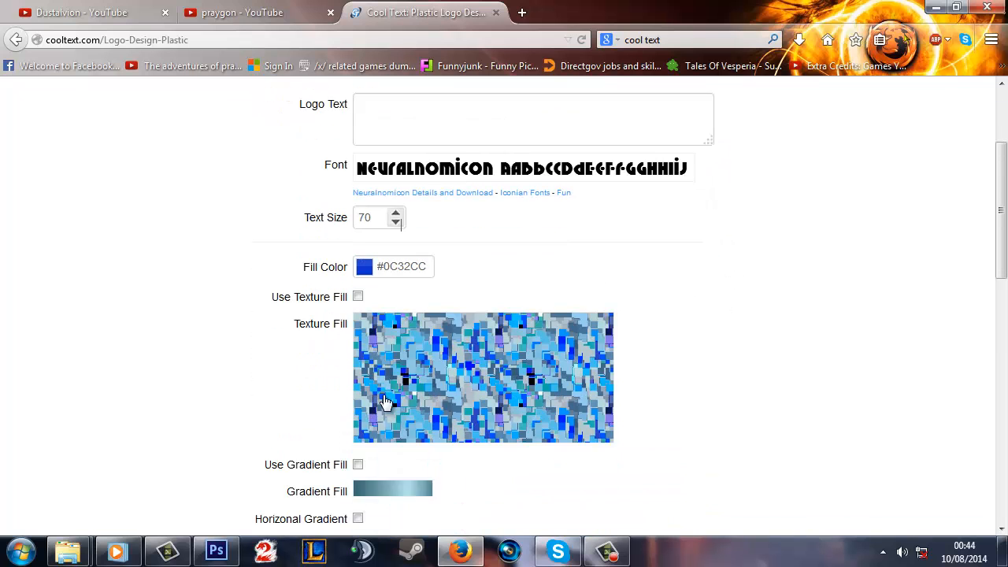
scroll(401, 337, up, 2)
scroll(373, 379, up, 1)
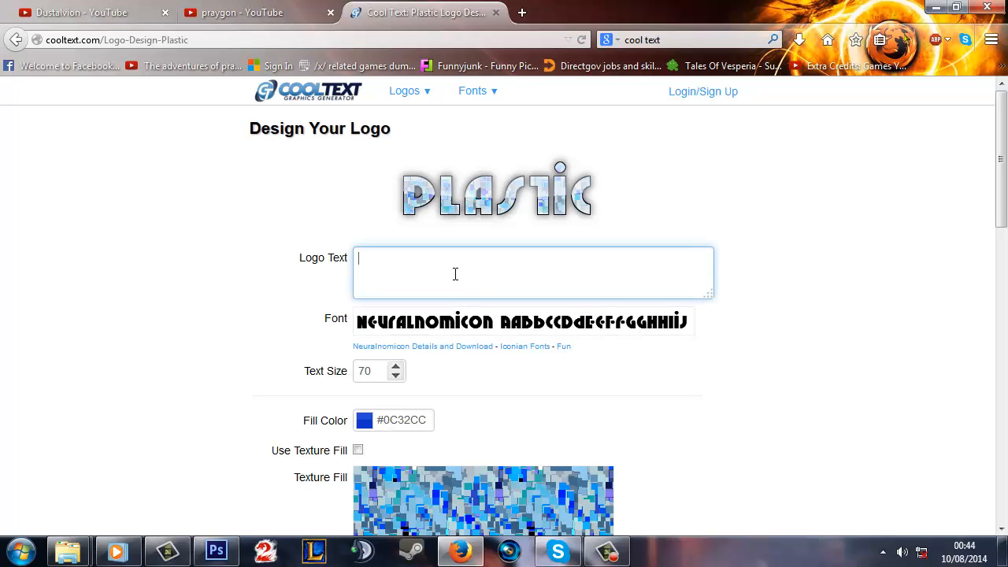
Step: Open the font catalogue and choose the current Neuralnomicon font for the logo
click(478, 326)
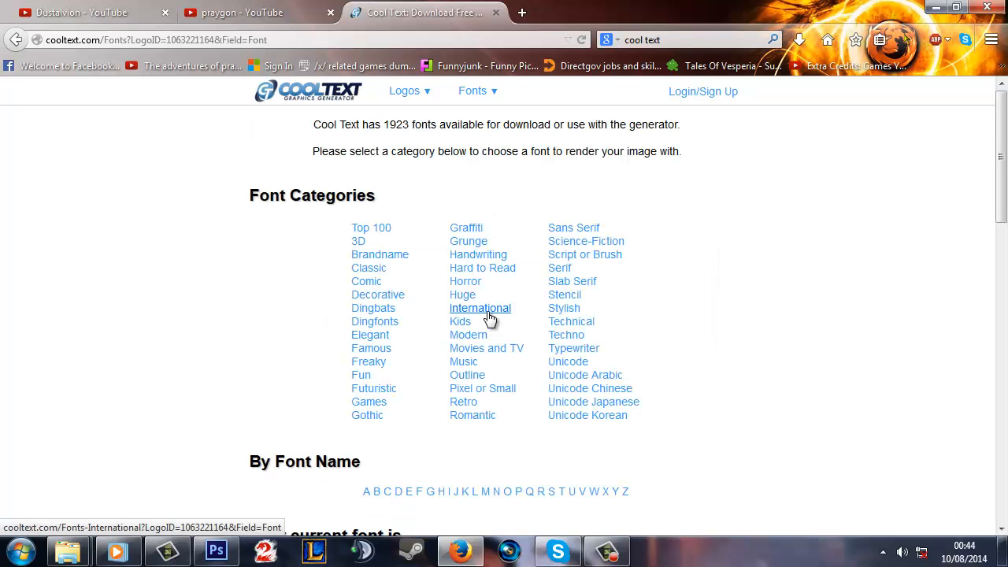
scroll(382, 252, down, 5)
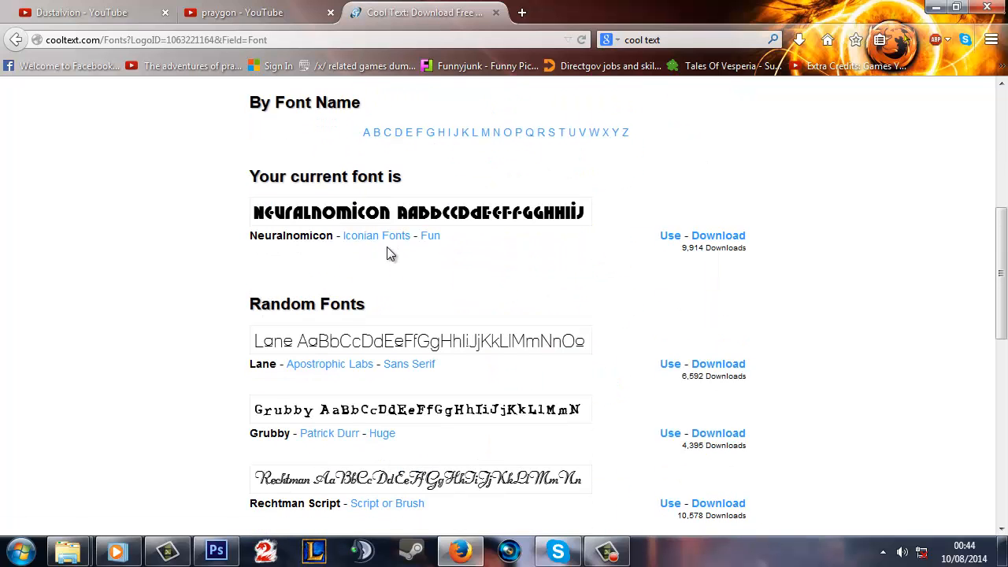
click(669, 238)
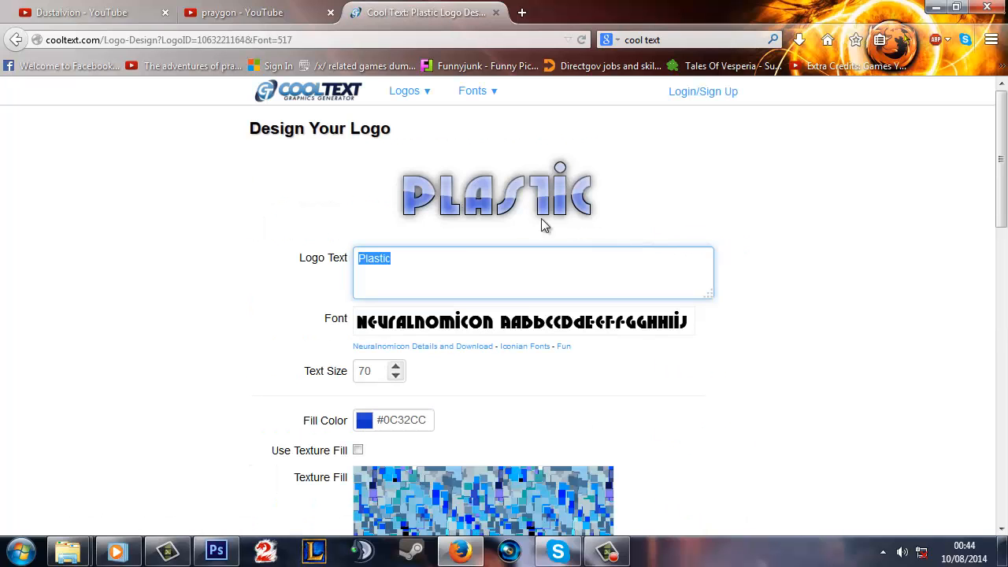
Step: Set the logo's text size to 100 and delete the placeholder text "Plastic"
drag(383, 371, 247, 392)
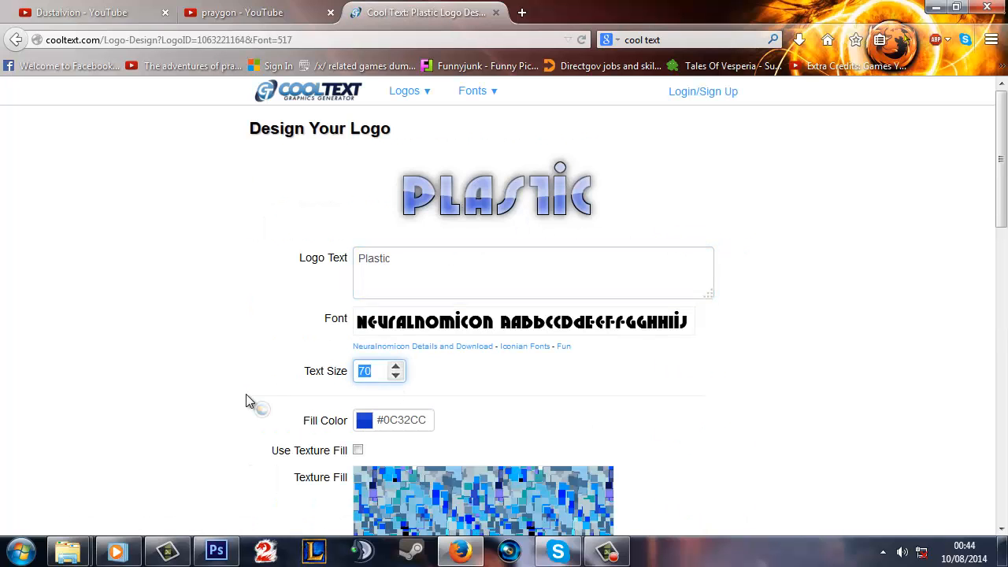
text(100)
drag(464, 257, 342, 275)
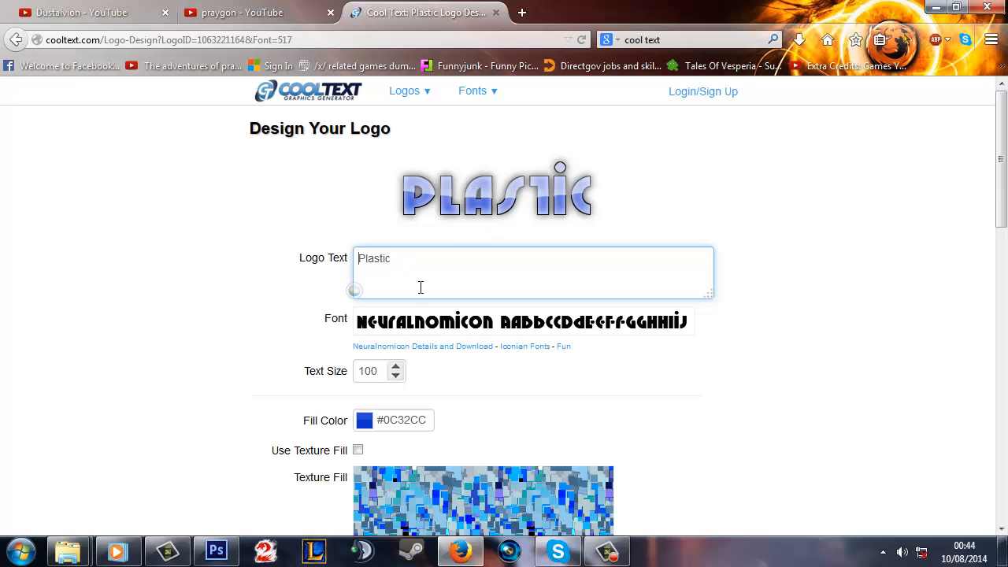
double_click(360, 282)
key(BackSpace)
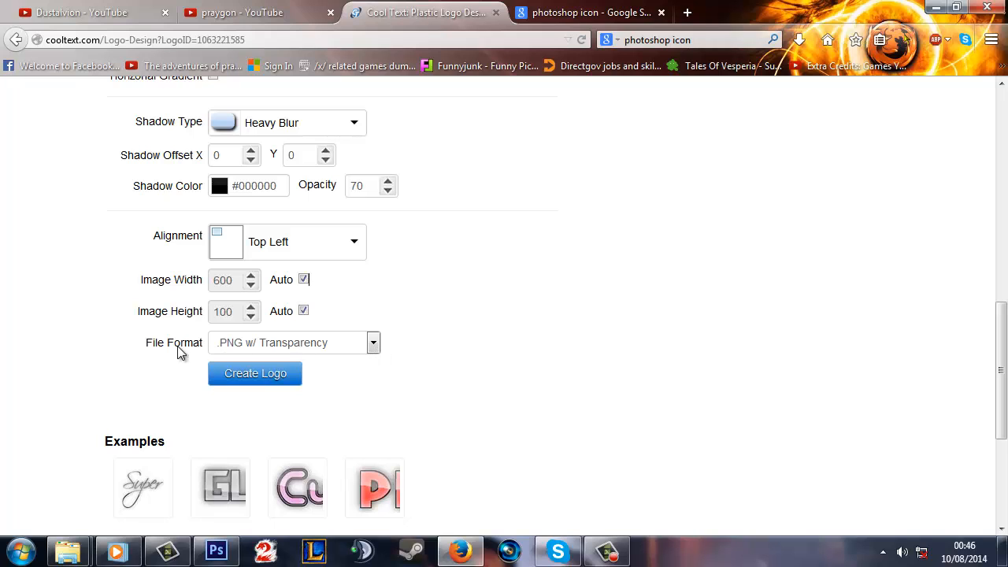
Step: Set the logo's file format to .PNG w/ Transparency and review the logo preview and settings
click(373, 346)
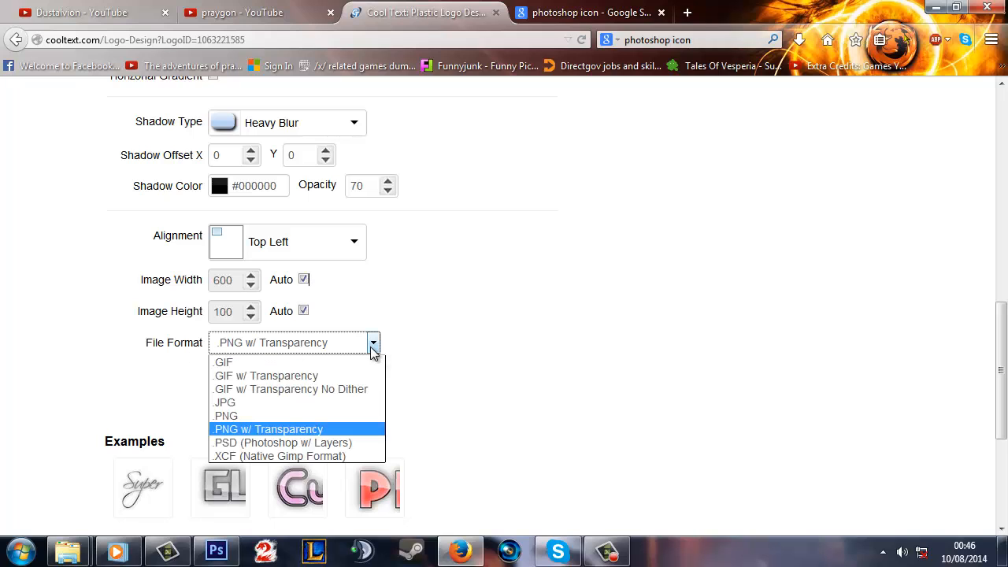
click(295, 429)
scroll(436, 380, up, 1)
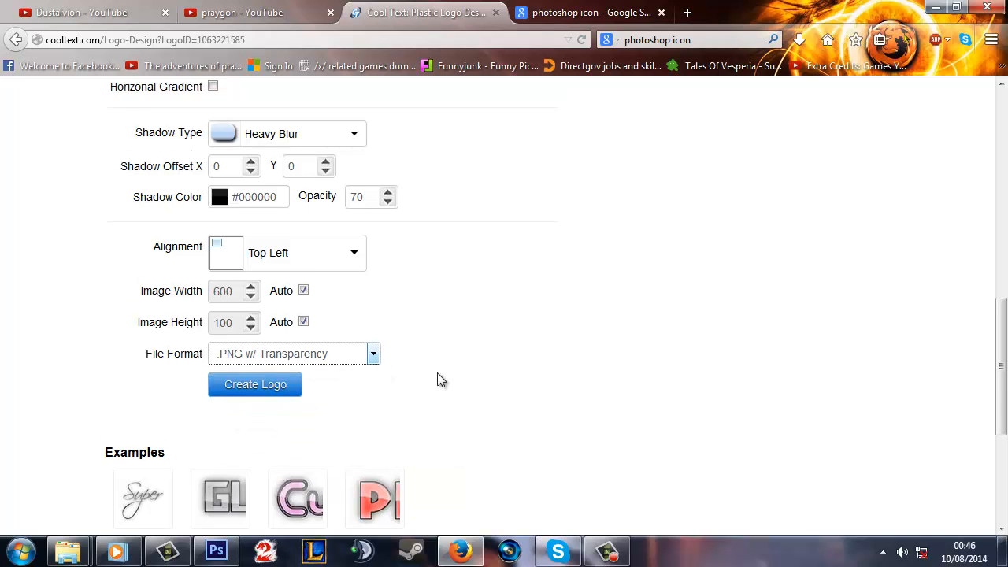
scroll(439, 380, up, 10)
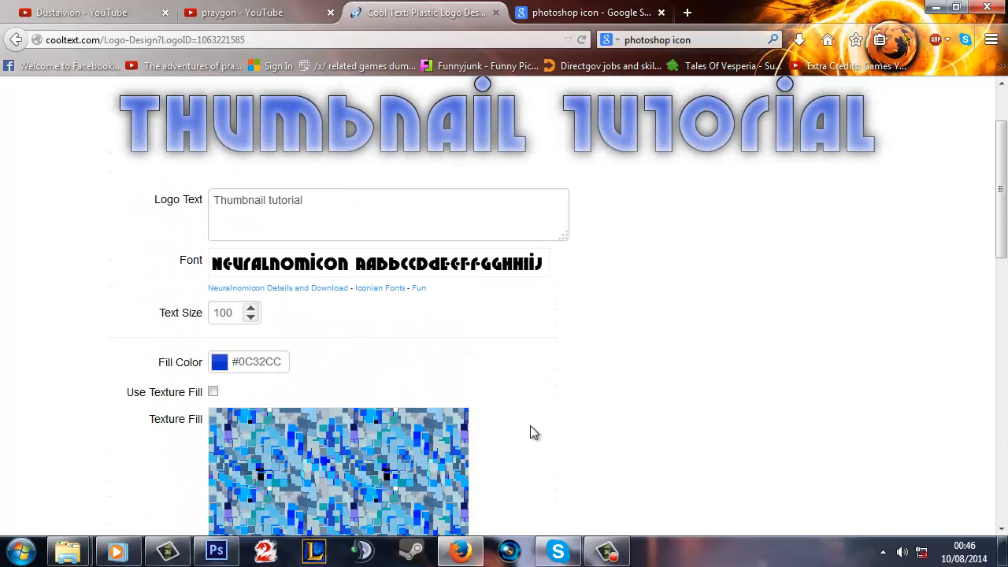
scroll(531, 432, down, 6)
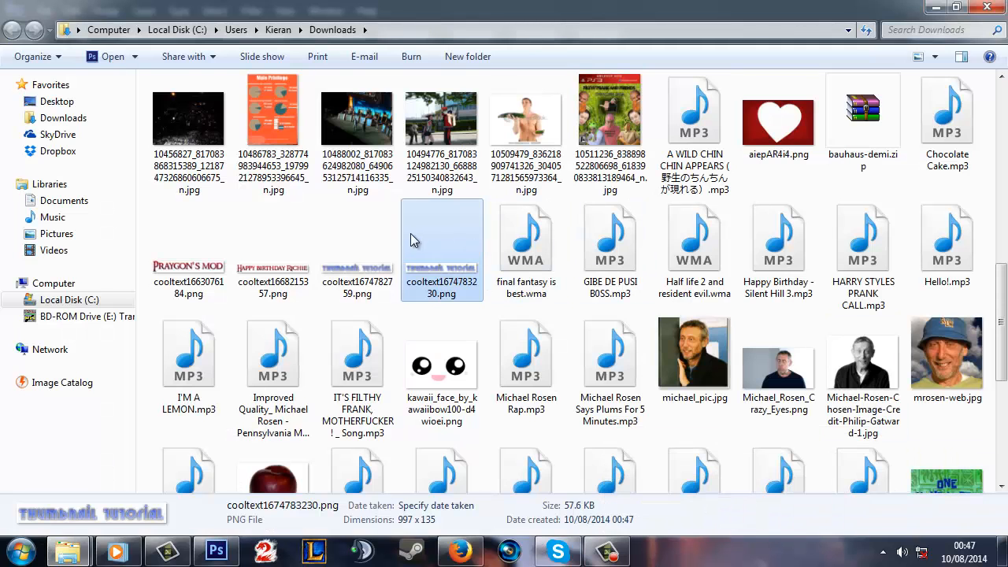
Step: Place cooltext1674783230.png from the Downloads folder into the Episode icon document in Photoshop and move it further below the other logo
click(385, 249)
click(445, 251)
drag(447, 263, 348, 327)
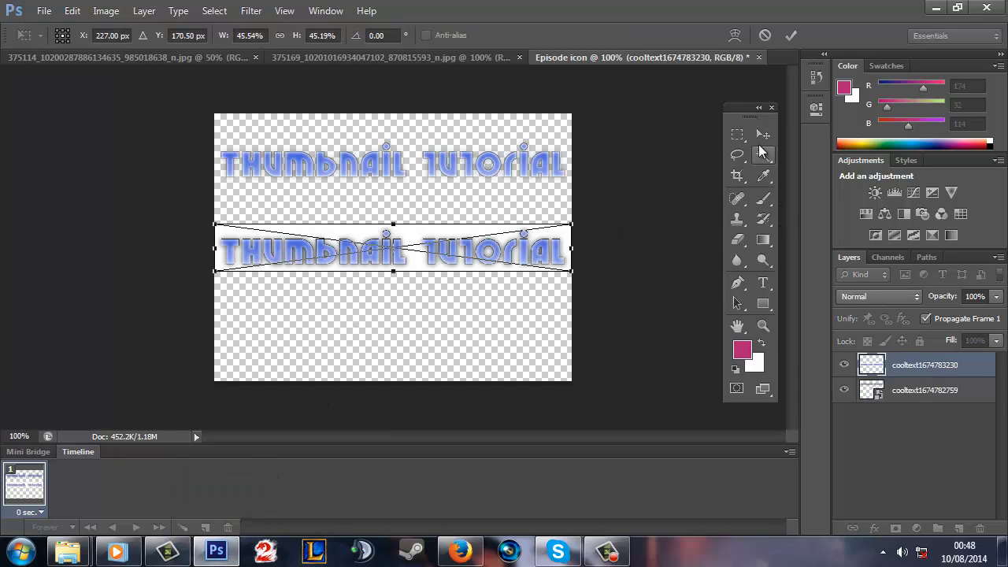
click(790, 34)
click(763, 134)
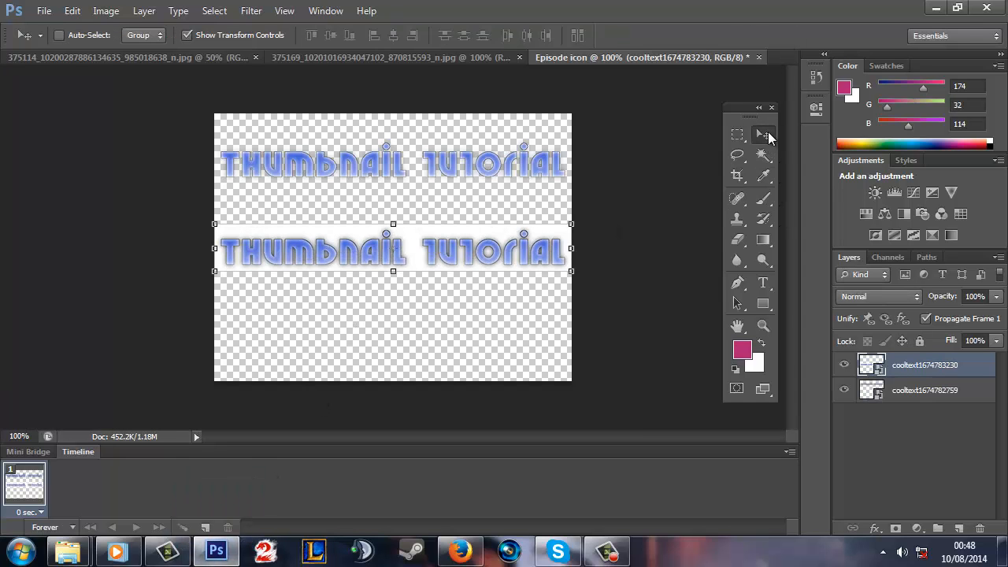
drag(451, 251, 451, 294)
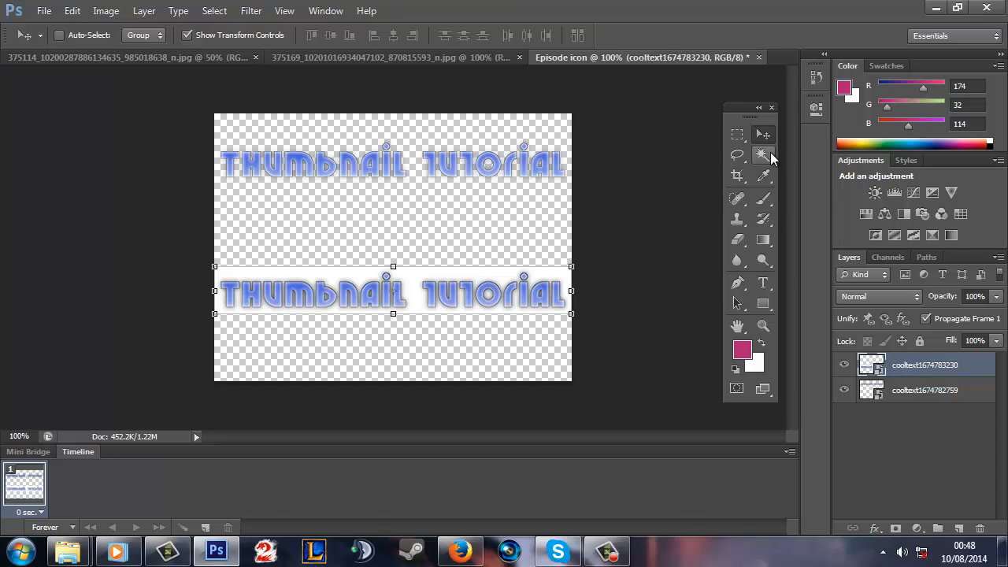
Step: Inspect the lower logo up close and select its white background with the Magic Wand
click(763, 155)
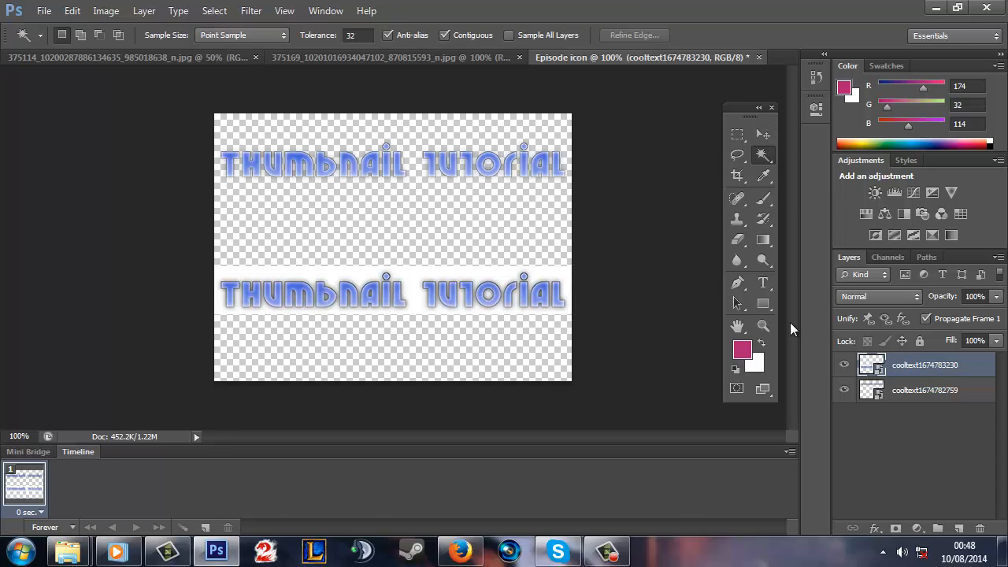
click(763, 325)
click(337, 285)
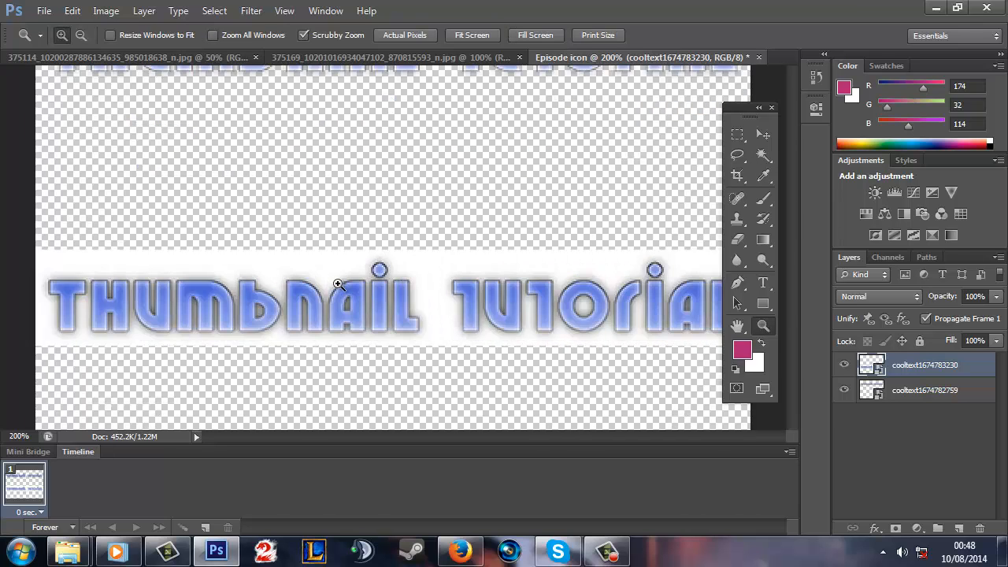
click(338, 284)
click(80, 35)
click(429, 326)
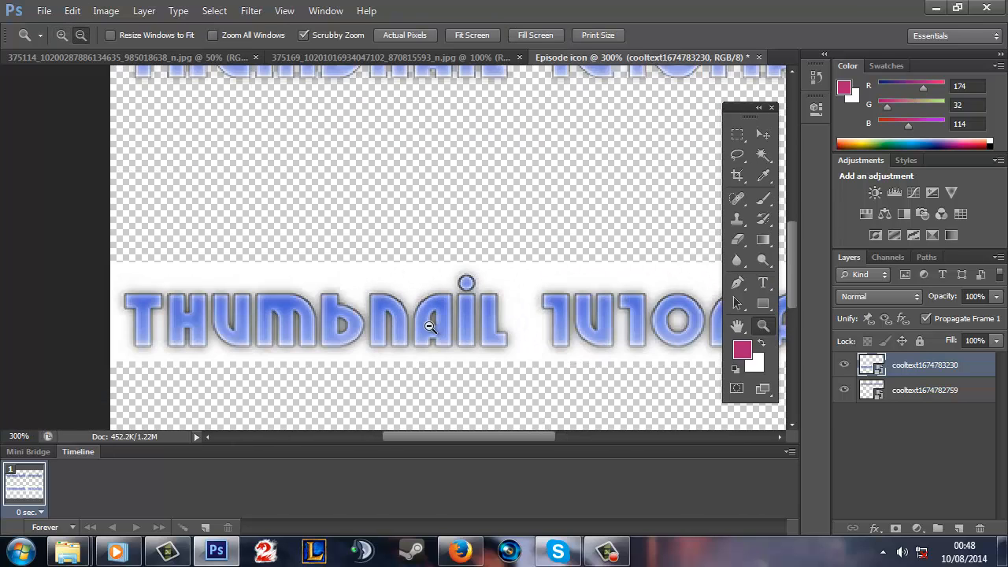
click(543, 330)
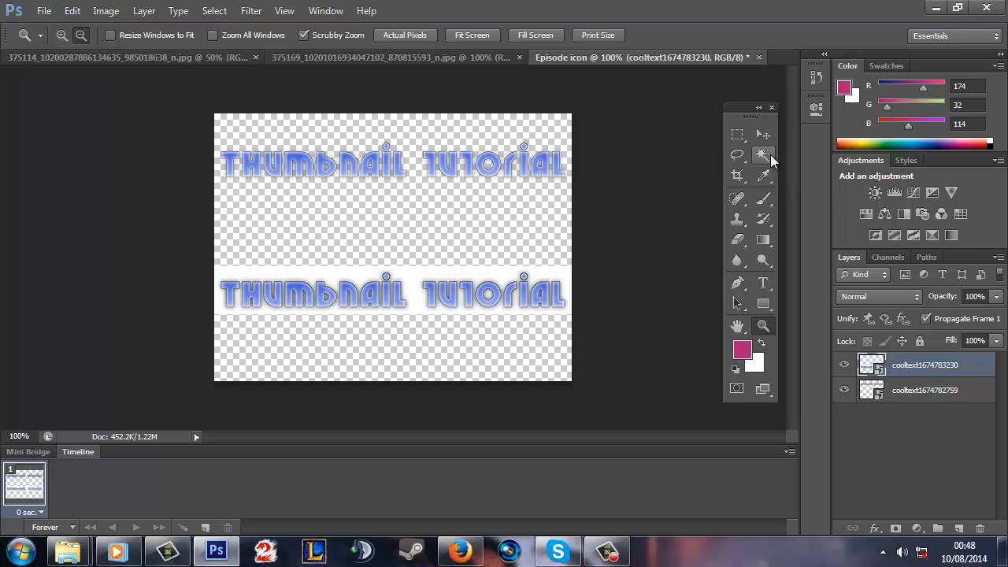
click(763, 157)
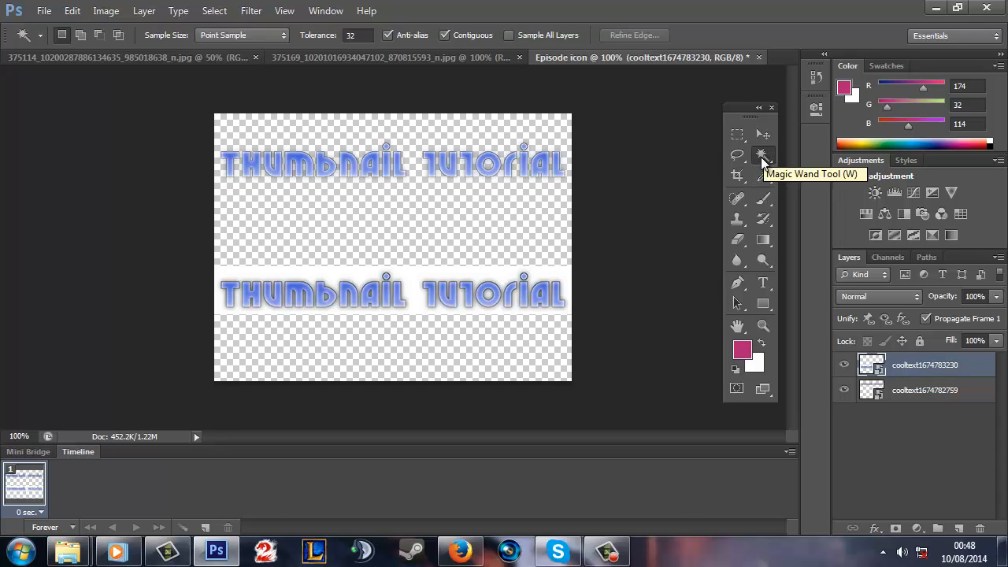
click(410, 281)
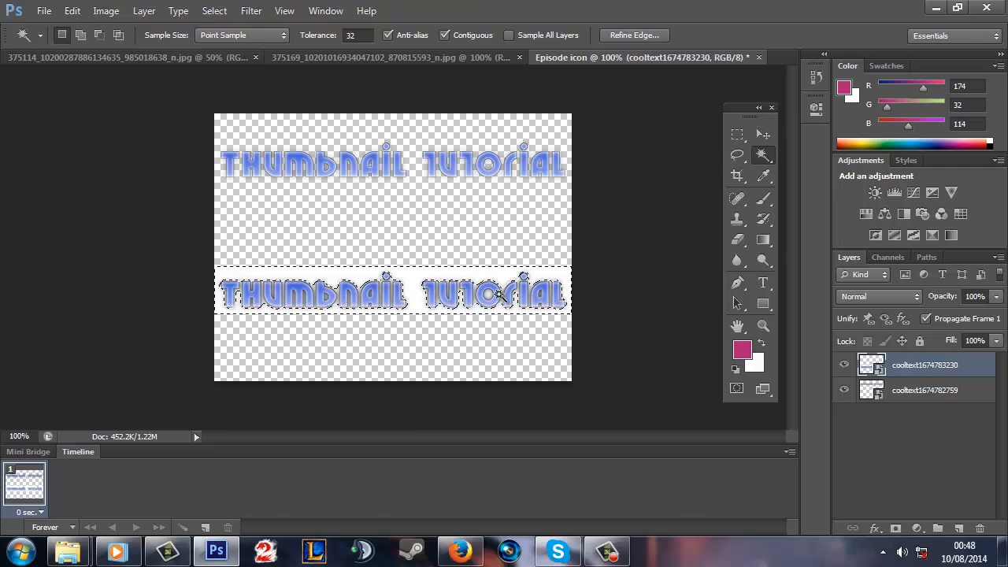
Step: Invert the selection to the lower logo's lettering and open the selection options
right_click(411, 281)
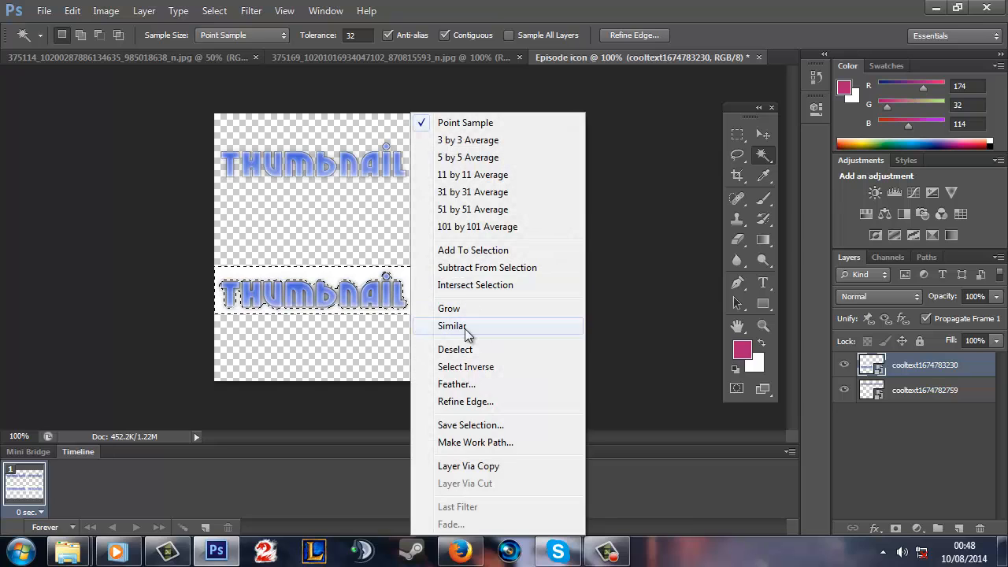
click(476, 367)
right_click(431, 290)
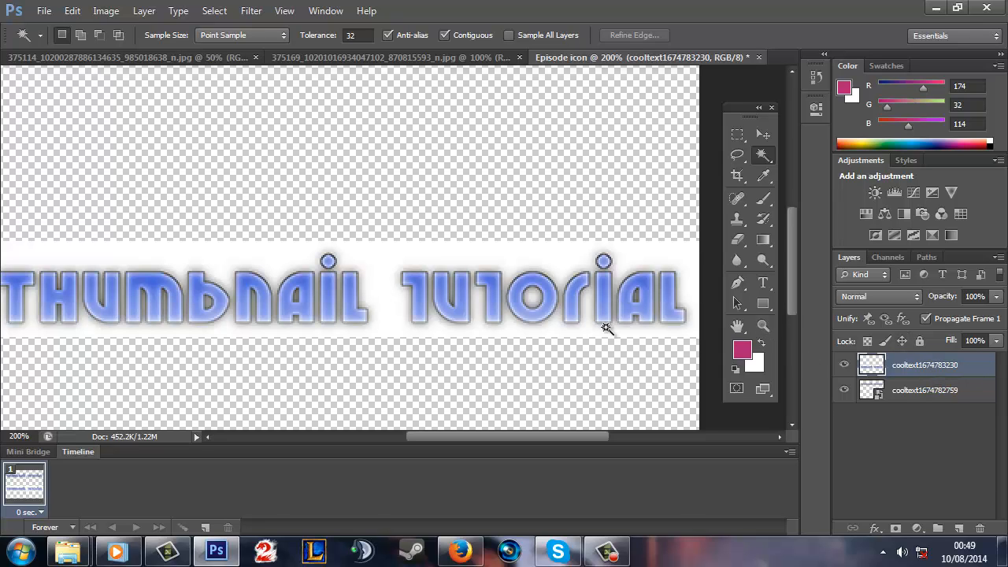
Step: Select the white background around the lower logo with the Magic Wand and invert the selection
right_click(949, 366)
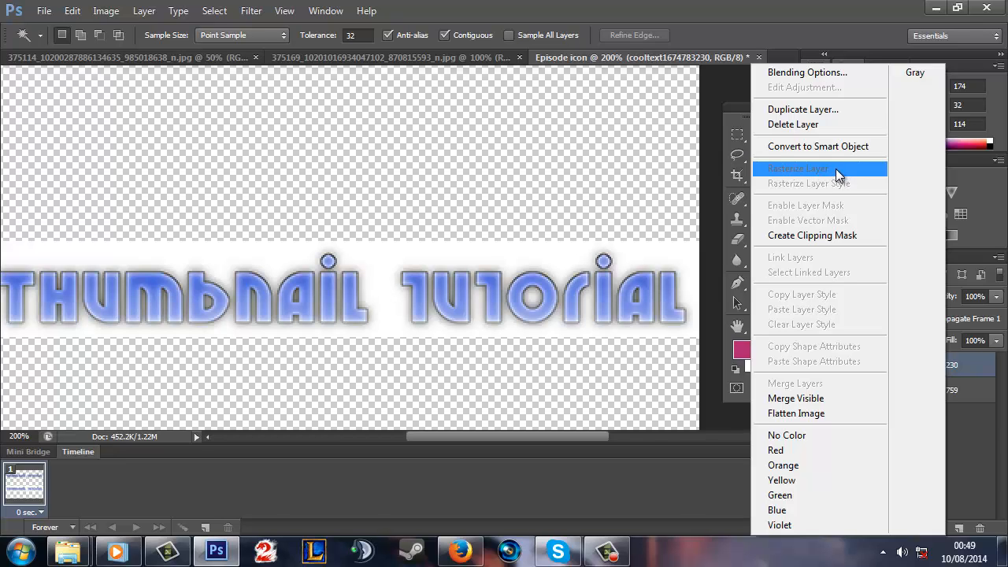
click(383, 309)
click(384, 310)
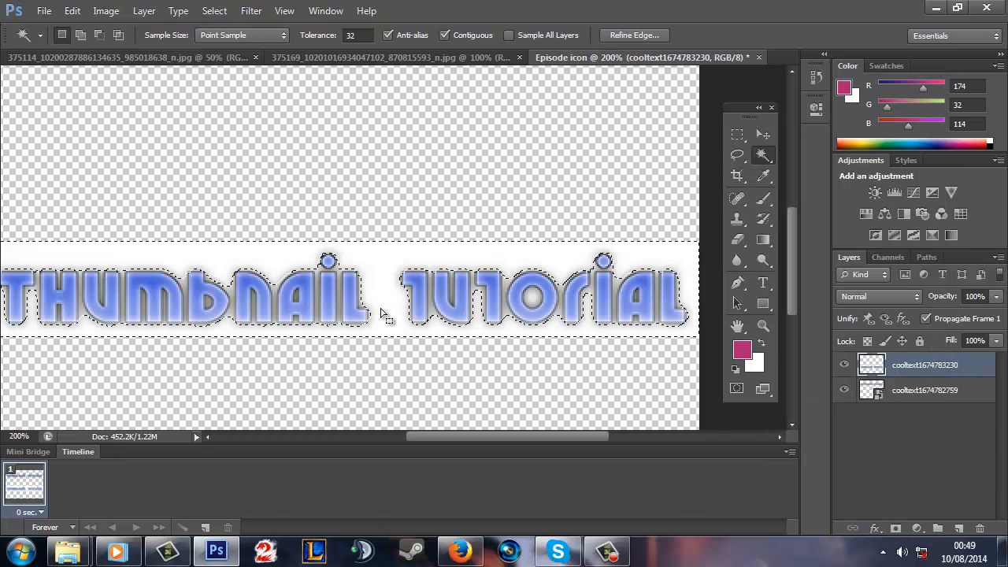
right_click(383, 312)
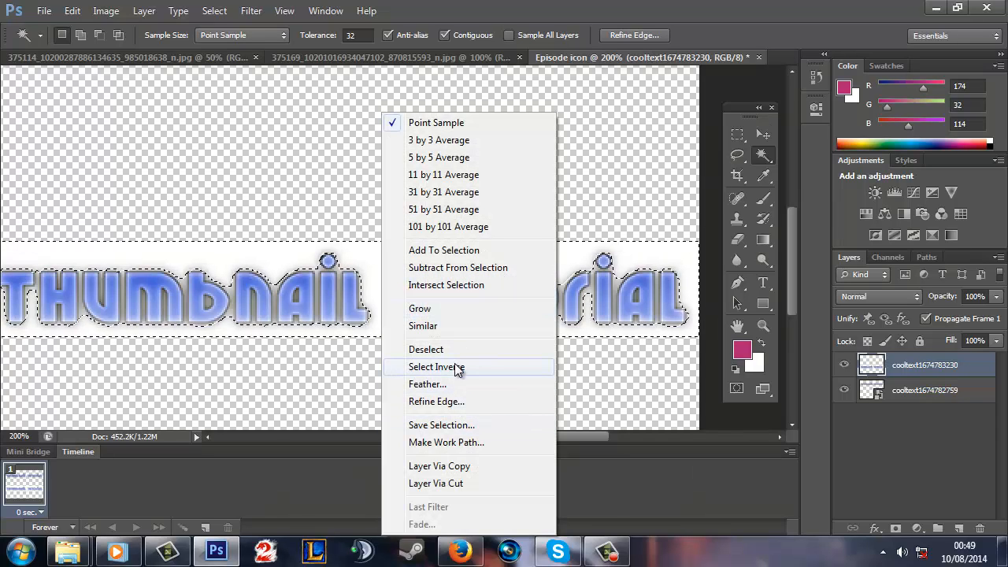
click(417, 366)
right_click(390, 304)
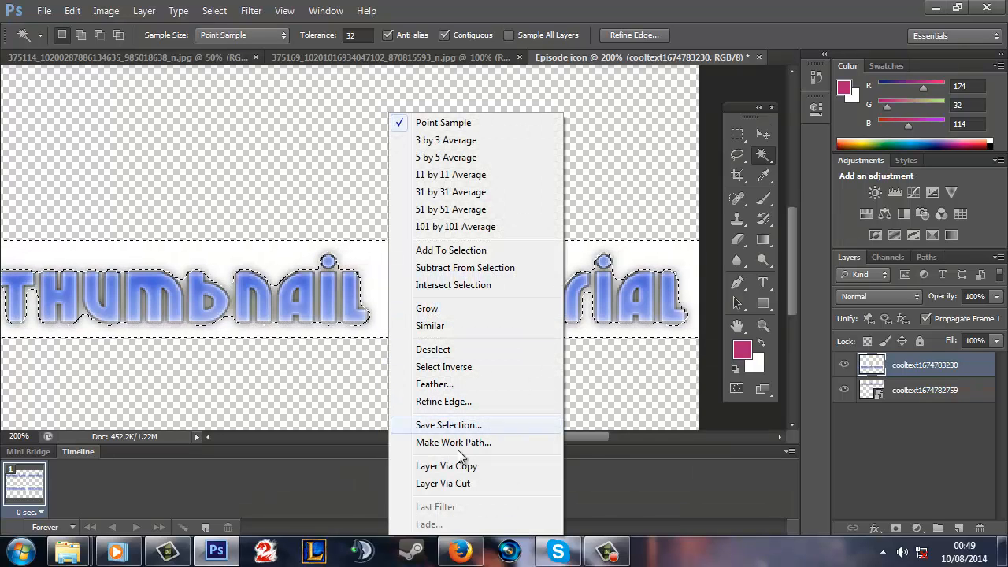
click(465, 485)
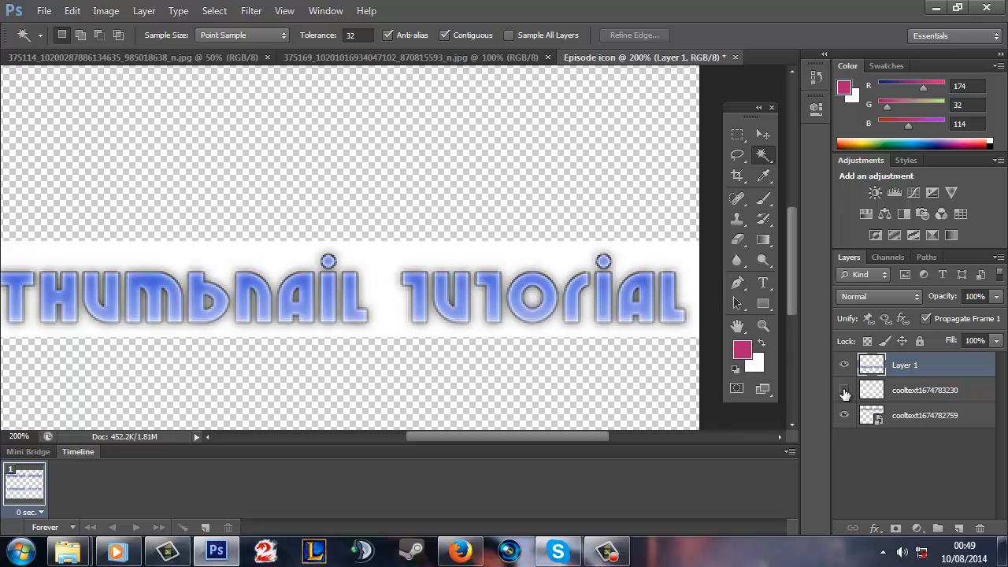
click(844, 391)
scroll(603, 322, down, 2)
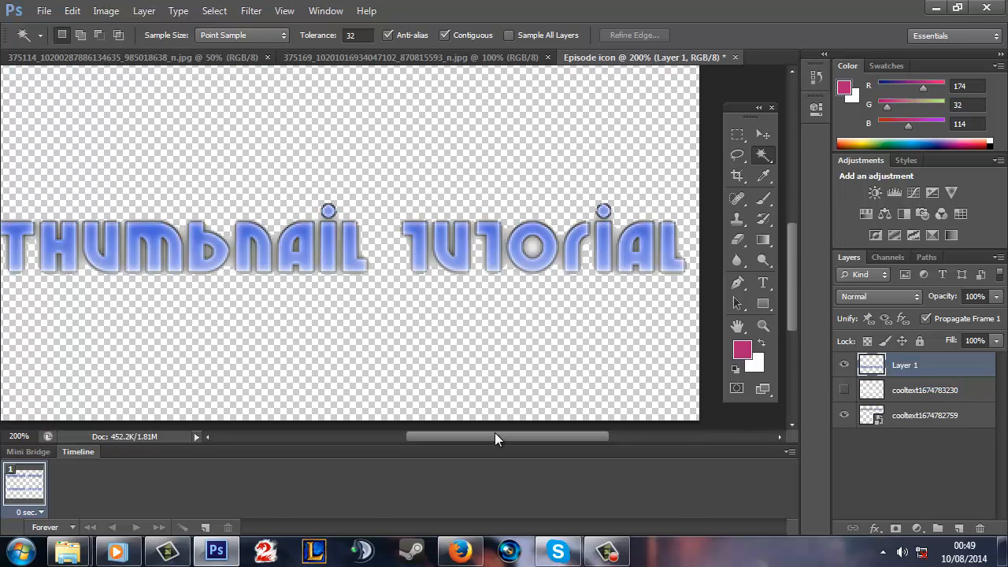
mouse_move(499, 438)
mouse_down()
mouse_move(370, 435)
mouse_move(516, 429)
mouse_move(496, 422)
mouse_up()
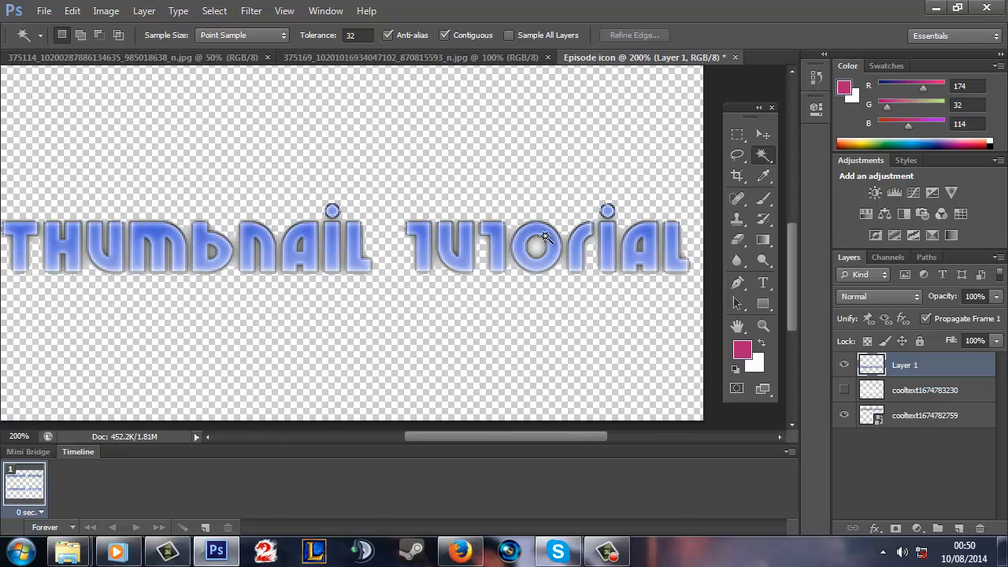
Step: Select the leftover white area inside the lower logo's letter O using the Quick Selection tool in add mode
click(744, 156)
click(581, 226)
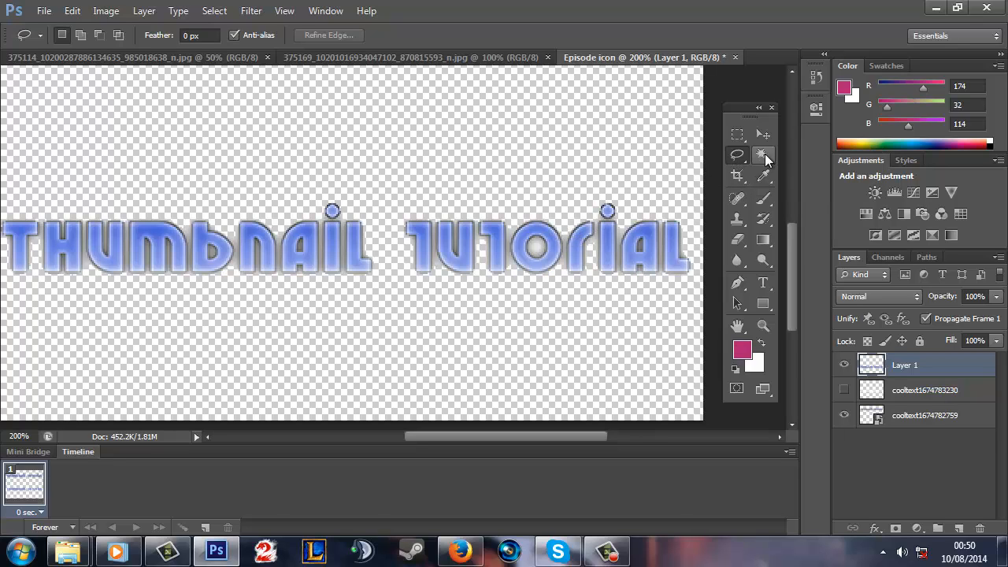
click(764, 157)
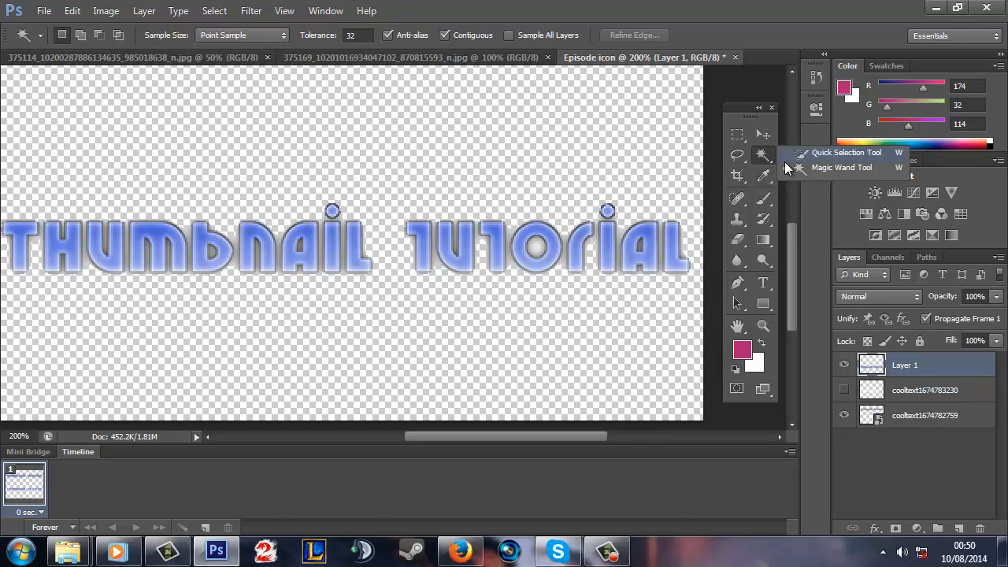
click(811, 157)
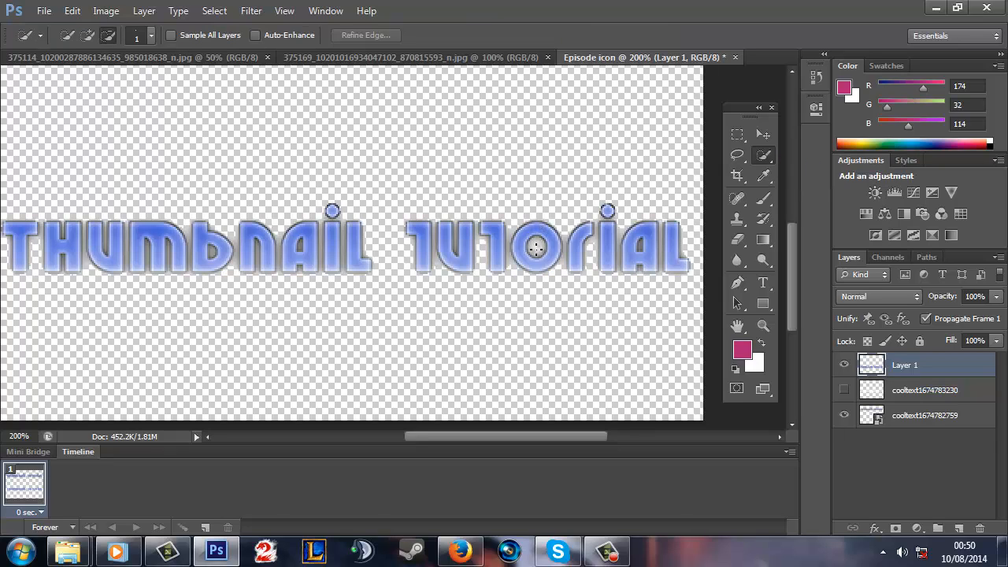
click(88, 35)
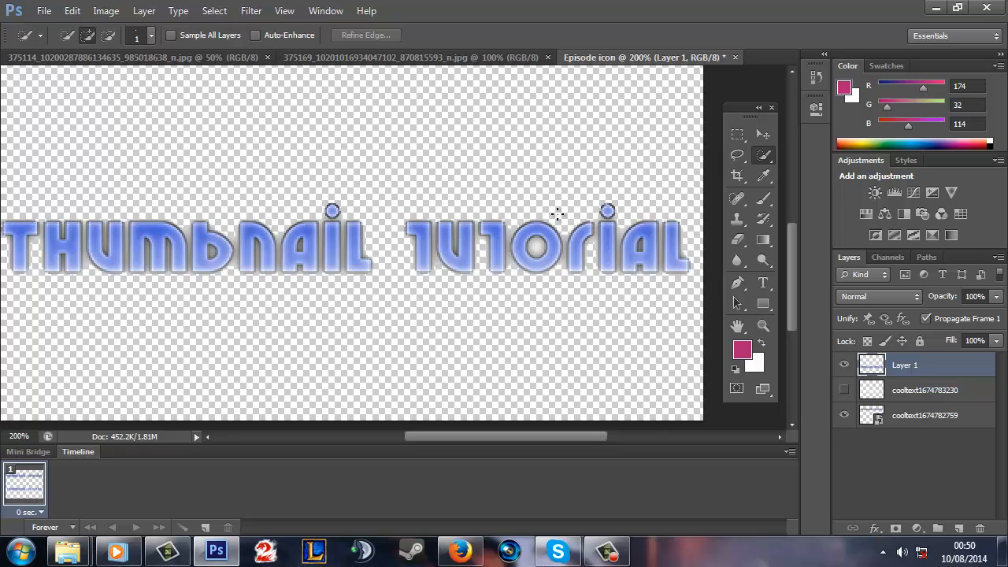
click(535, 245)
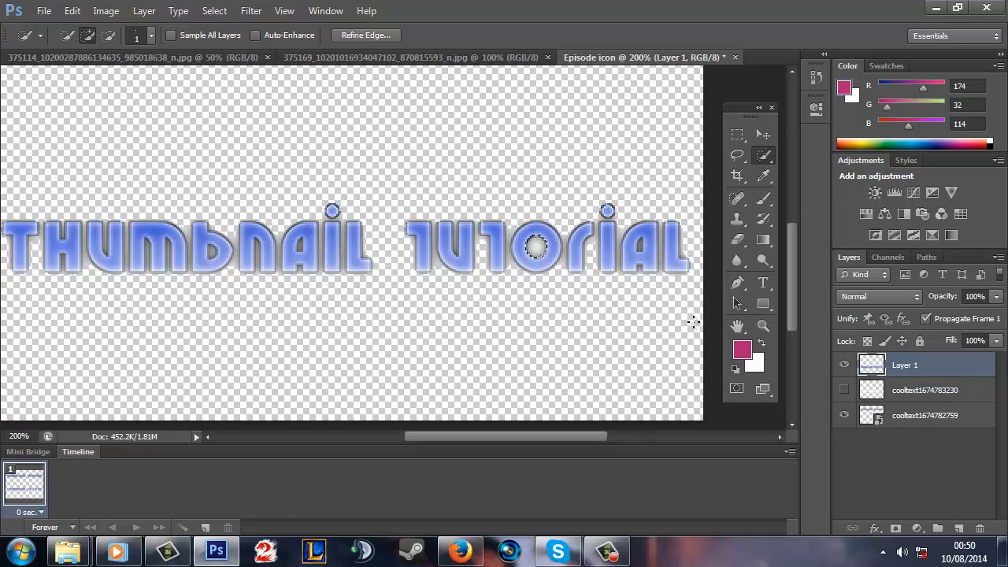
Step: Enclose the whole lower logo in a rectangular marquee and delete its contents
click(763, 327)
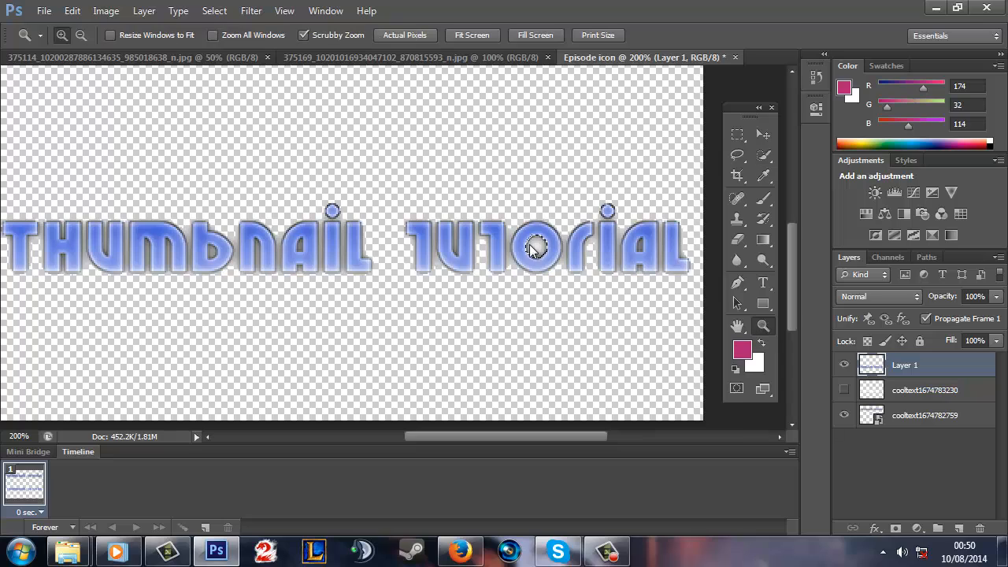
click(80, 34)
click(322, 151)
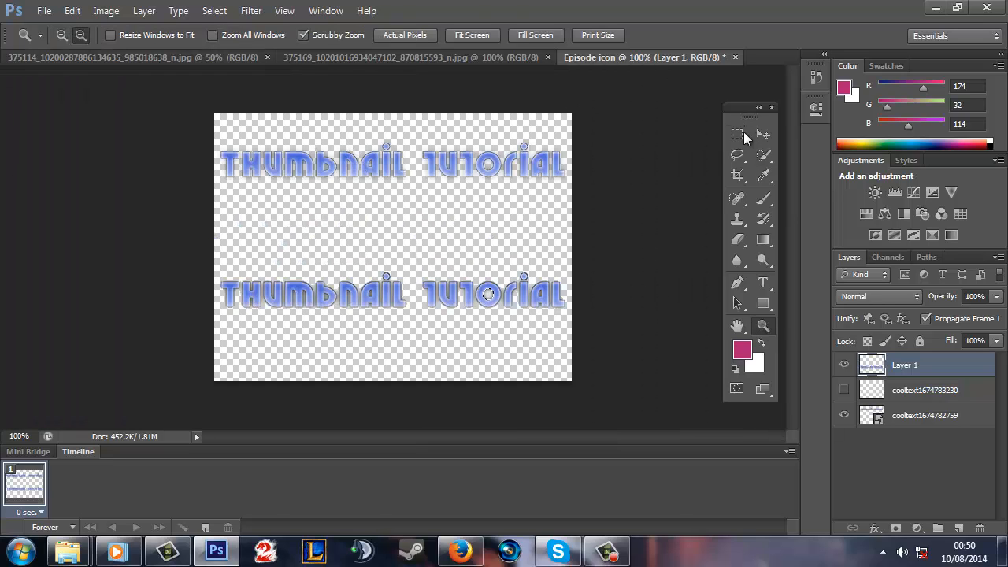
click(737, 135)
drag(220, 271, 579, 326)
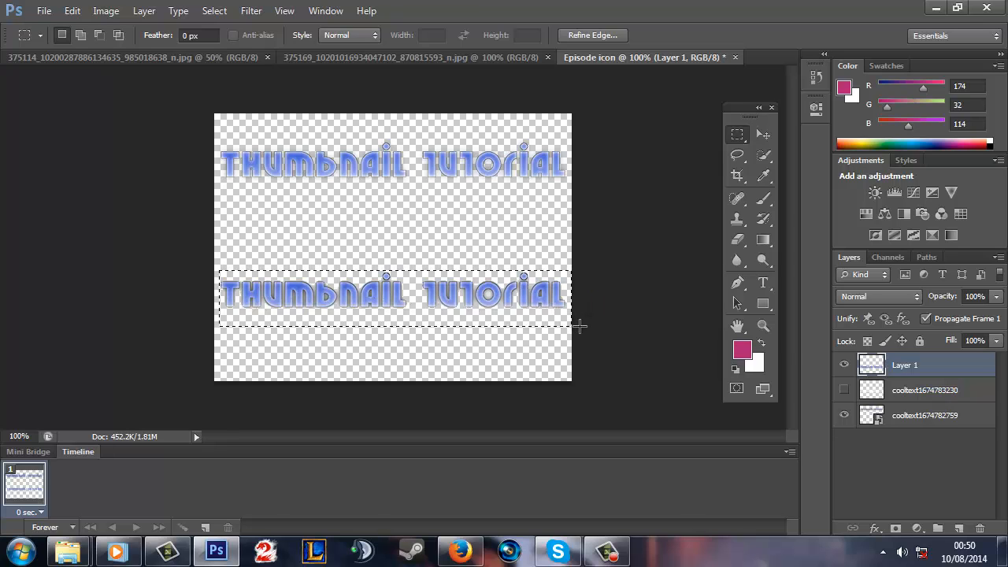
key(Delete)
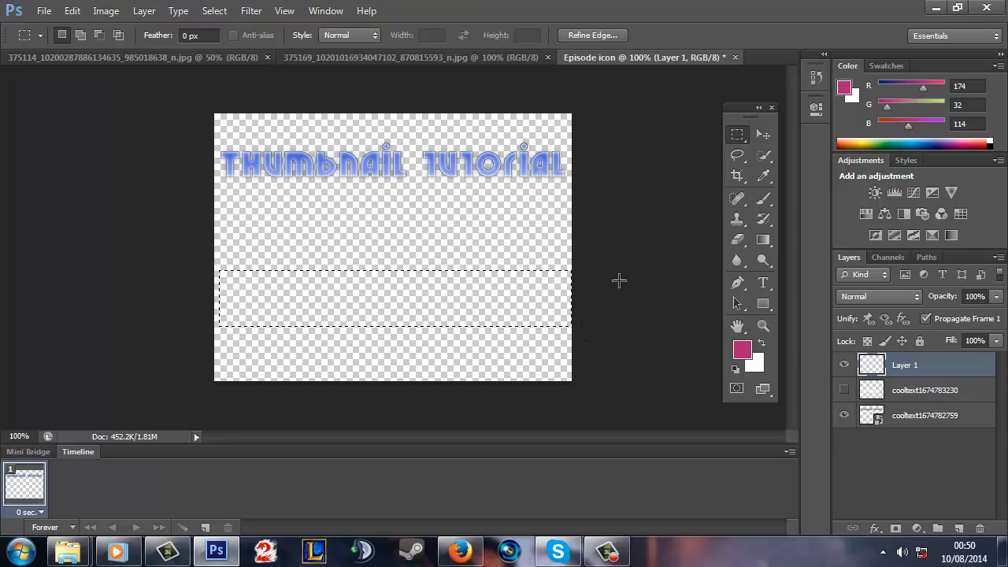
click(763, 134)
click(737, 134)
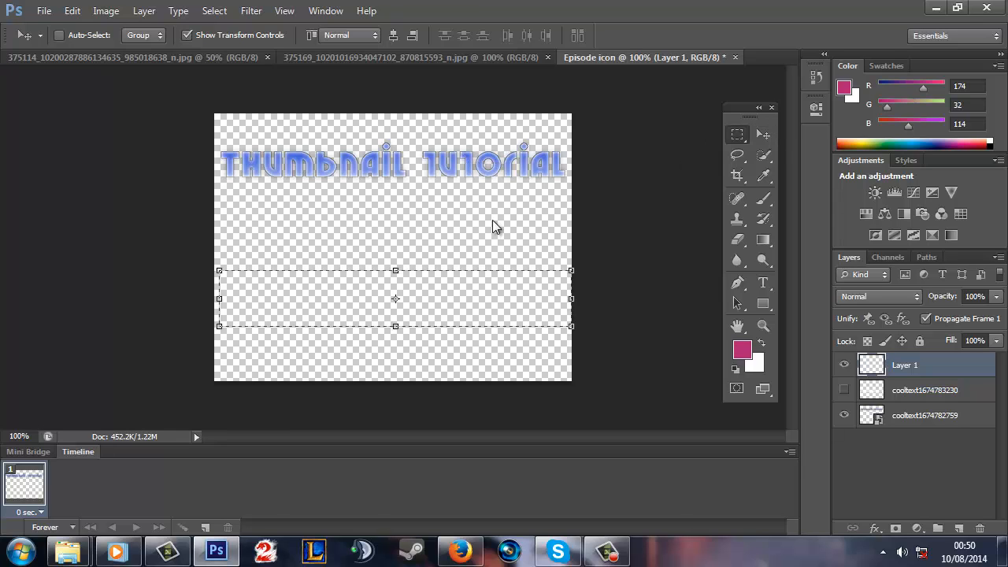
click(492, 222)
click(766, 134)
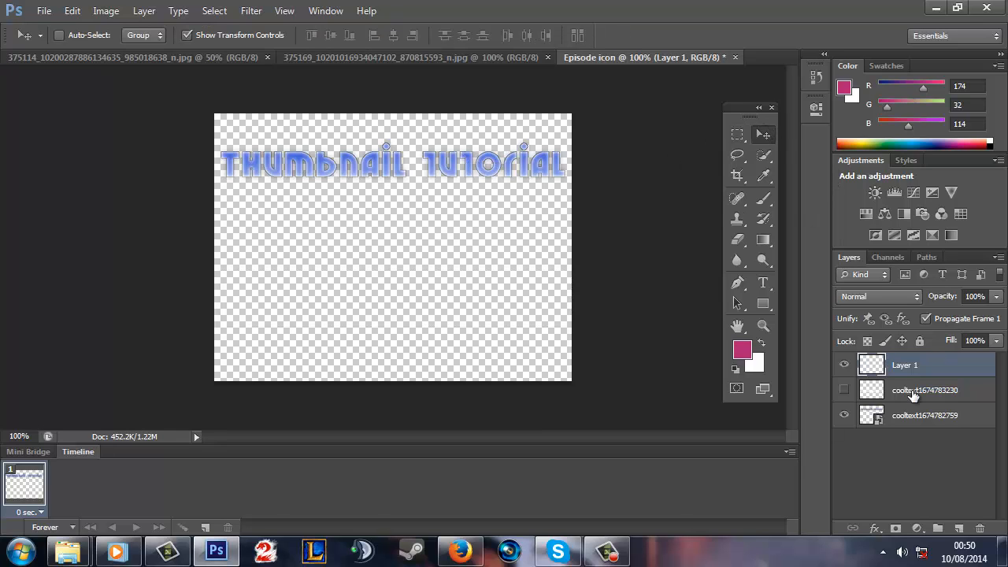
key(Delete)
key(Delete)
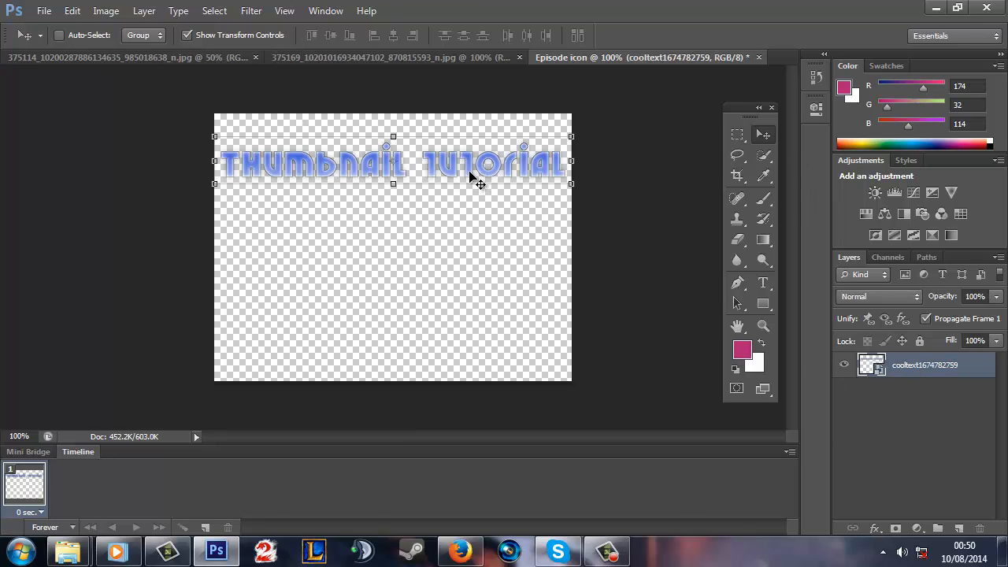
Step: Move the remaining Thumbnail Tutorial logo down to the bottom edge of the canvas
drag(472, 175, 476, 370)
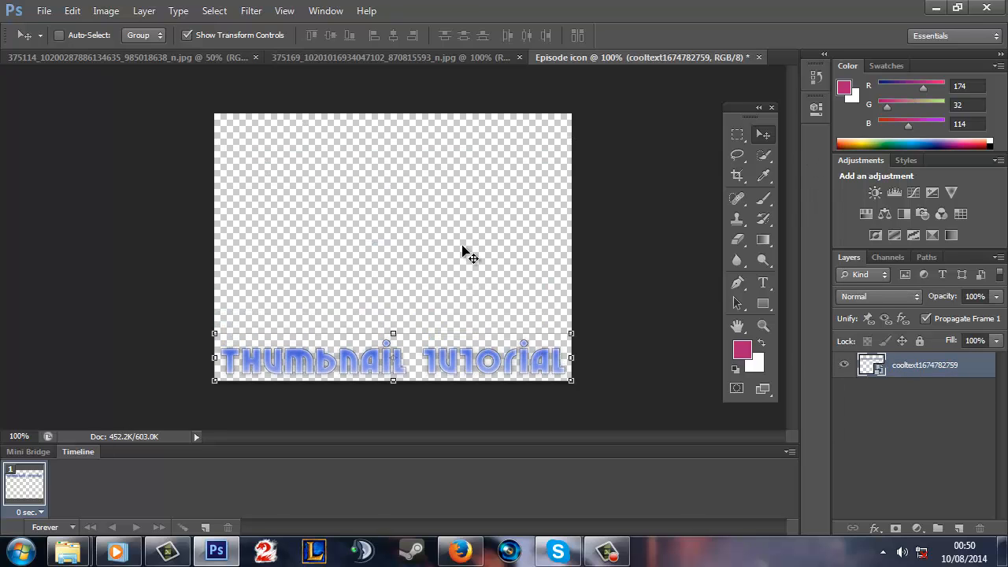
click(737, 135)
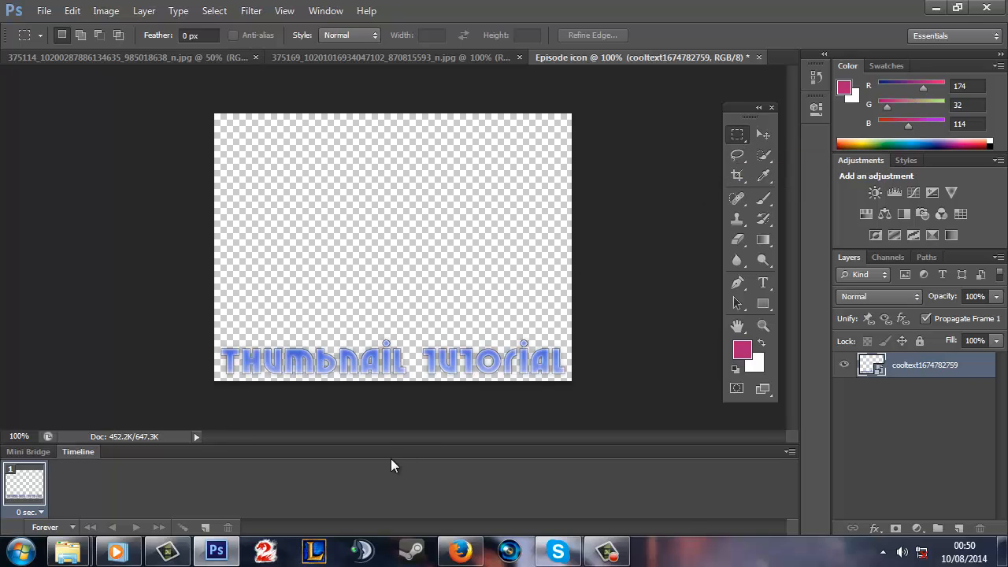
Step: Switch to Firefox and choose the dark Ps icon with the light-blue border from the "photoshop icon" image results
click(460, 550)
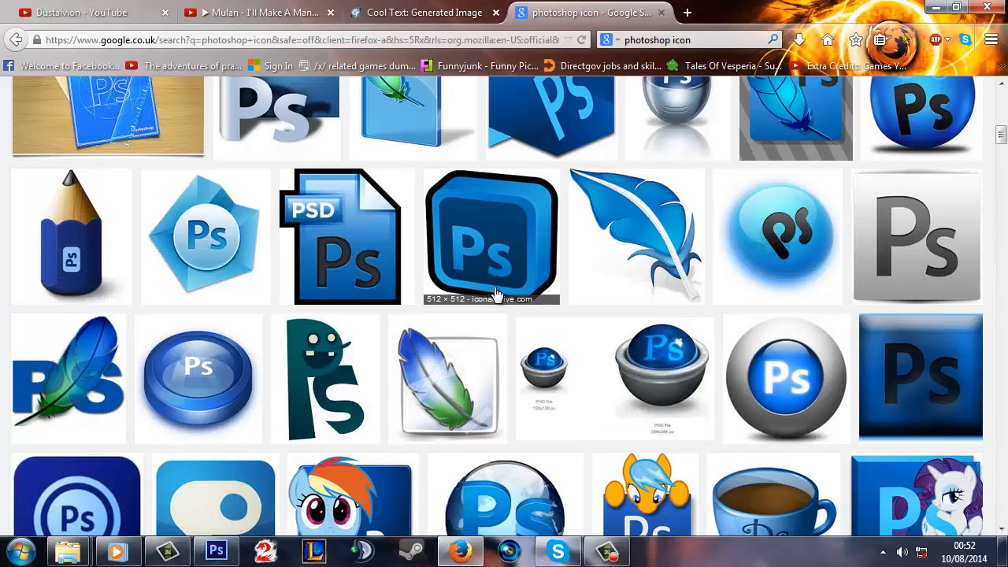
scroll(486, 268, up, 2)
scroll(486, 262, up, 8)
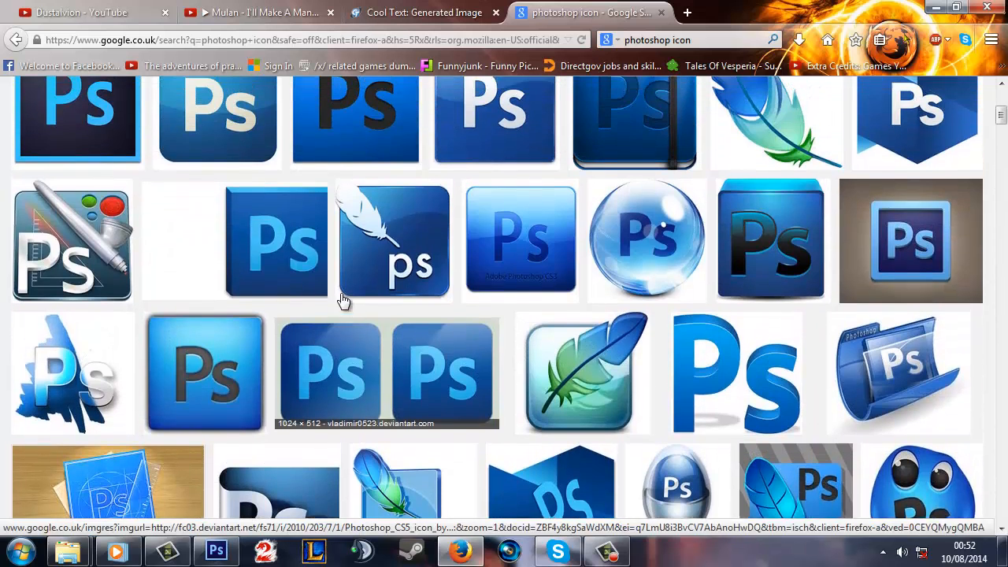
scroll(331, 290, up, 1)
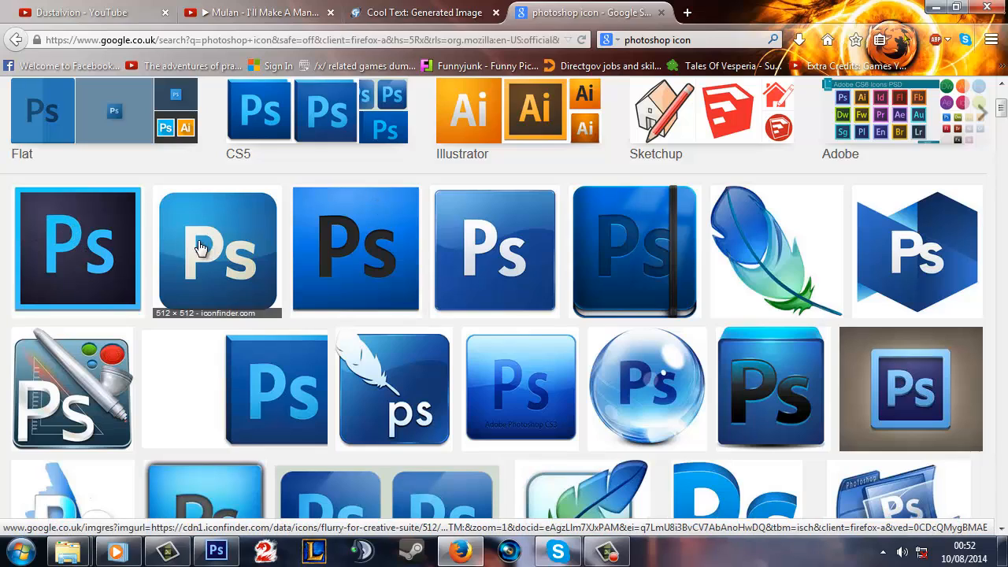
click(88, 251)
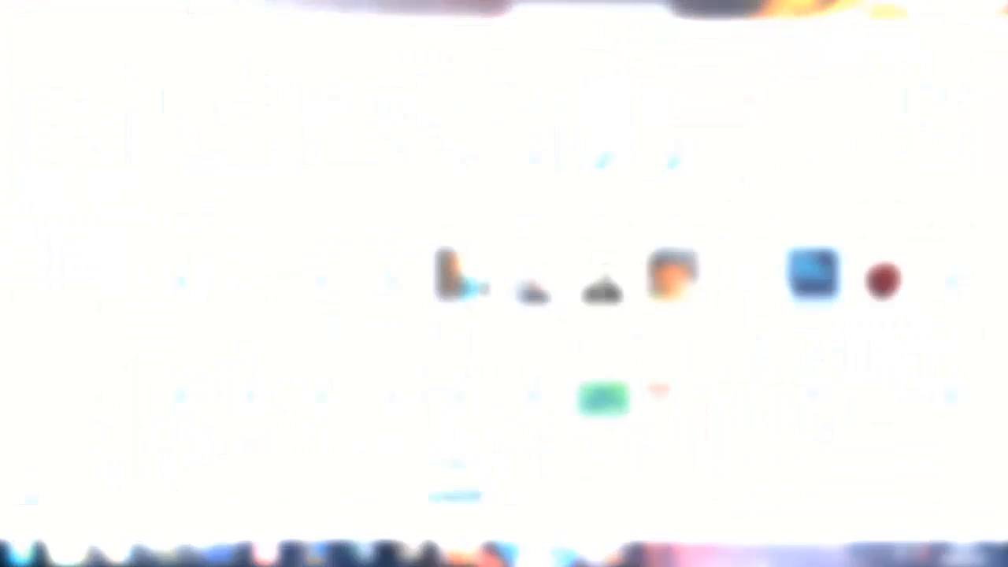
Step: Place Photoshop_CC_icon.png from Downloads into the Episode icon document, scaled to about 15% and positioned above the word "Tutorial"
drag(813, 283, 461, 245)
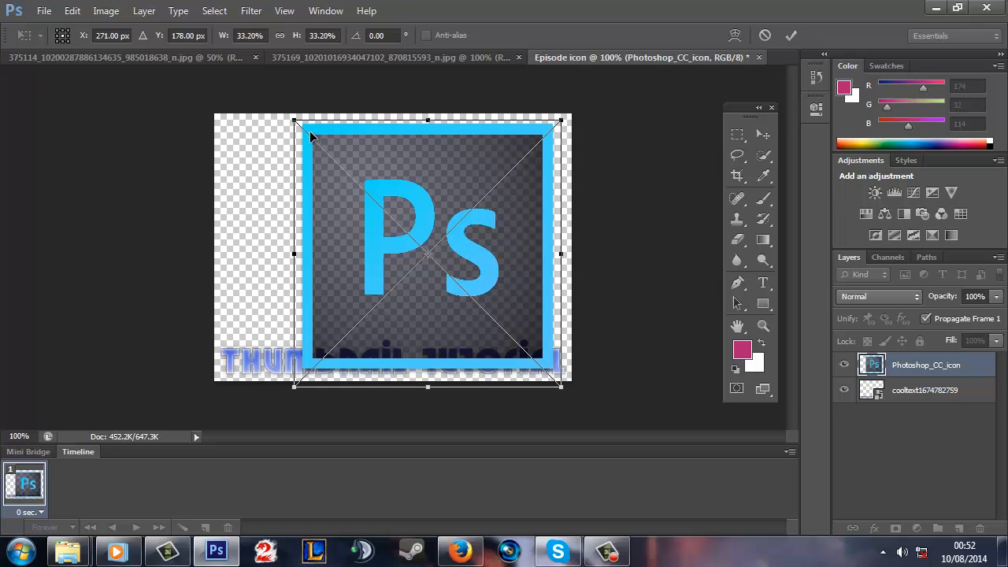
drag(289, 117, 410, 208)
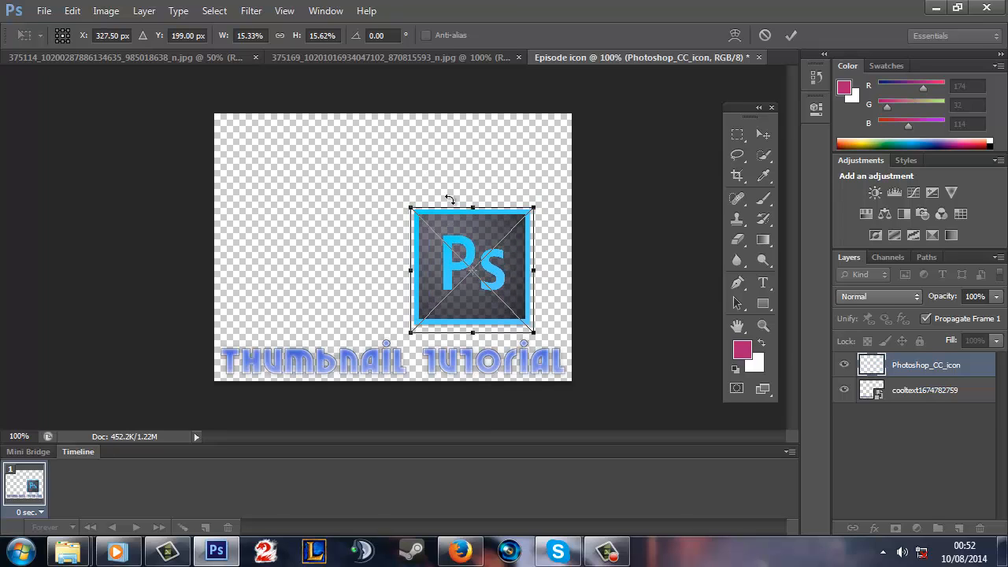
click(791, 36)
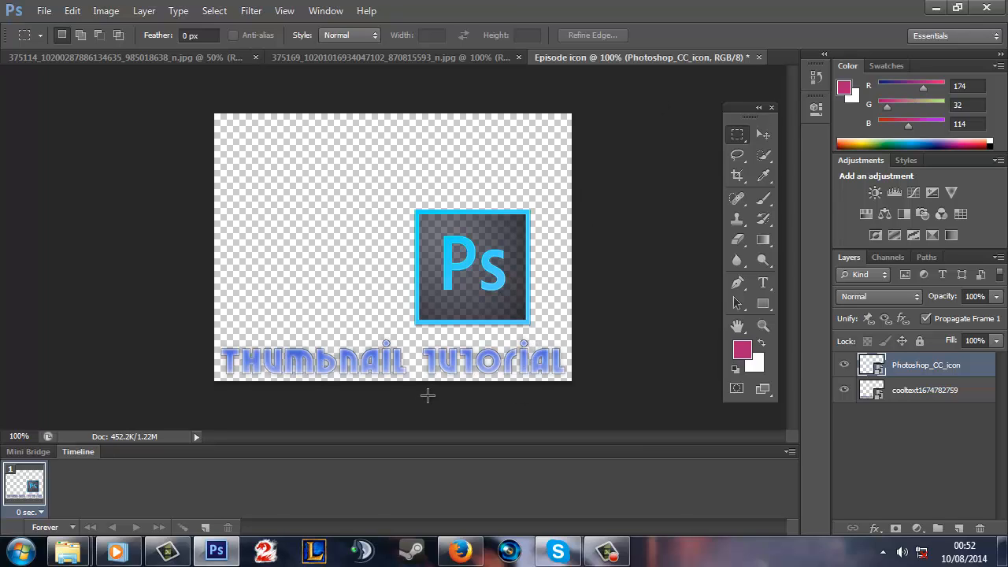
Step: Switch to the file explorer and open the Video template stuff folder on the Desktop
mouse_move(68, 551)
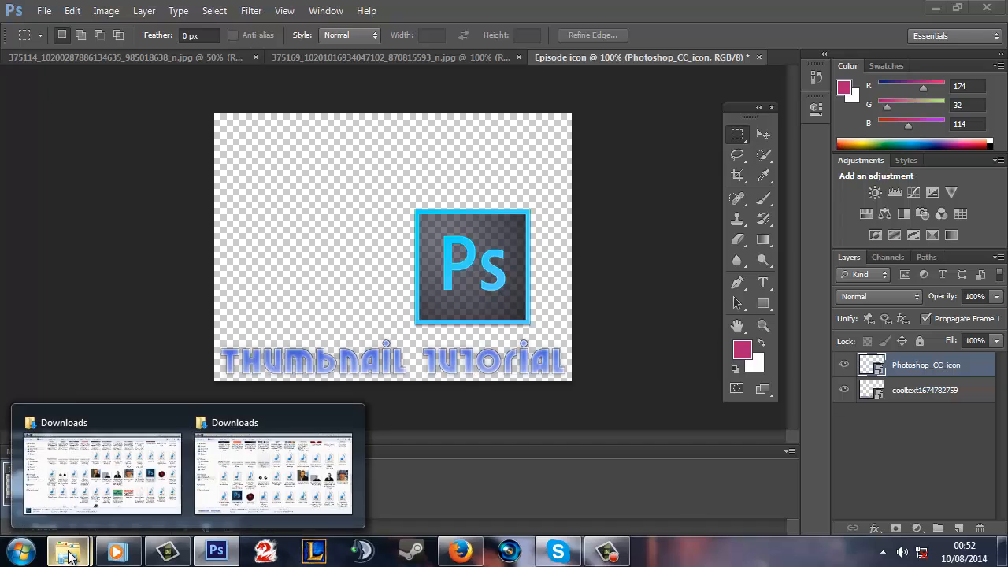
click(209, 471)
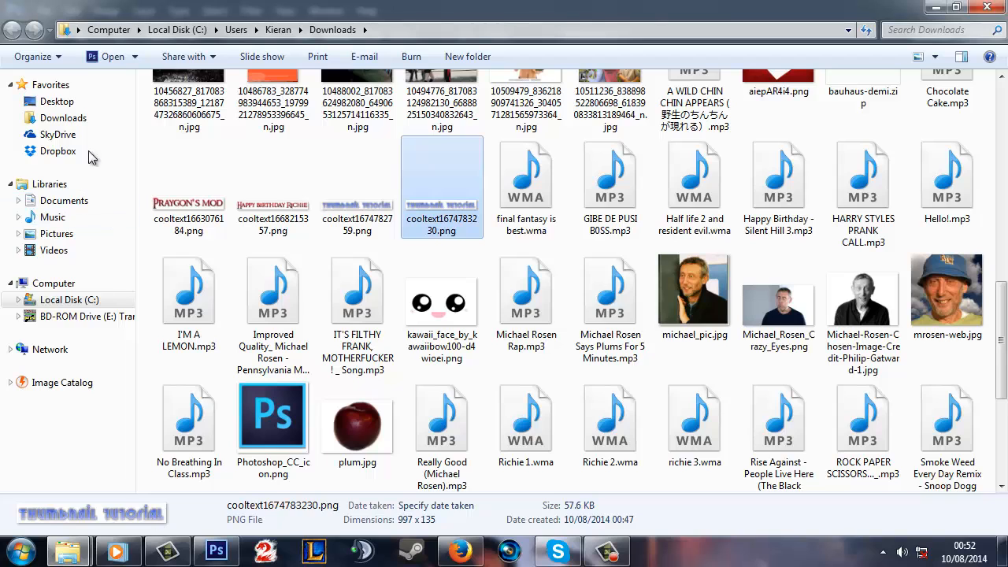
click(65, 102)
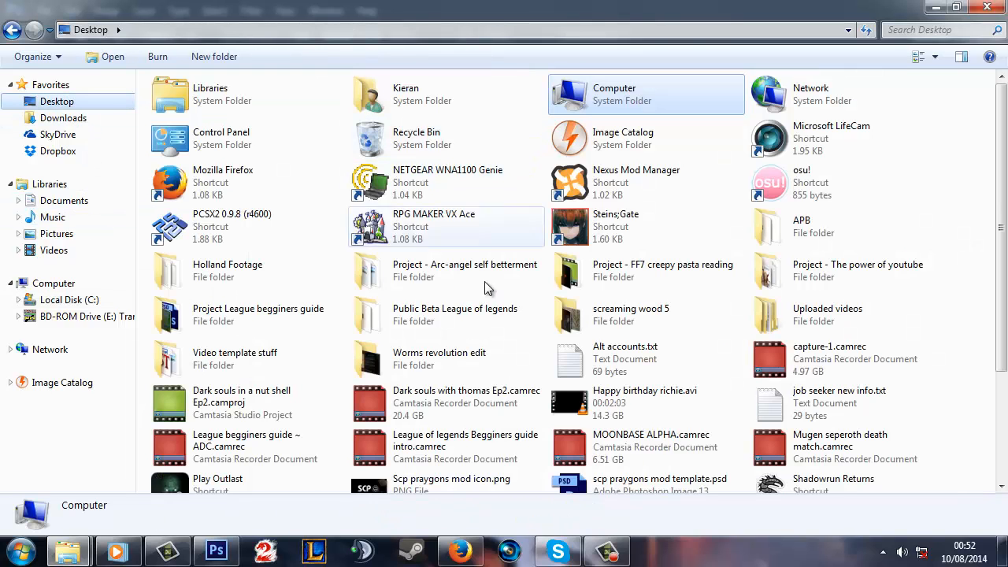
click(381, 283)
click(315, 267)
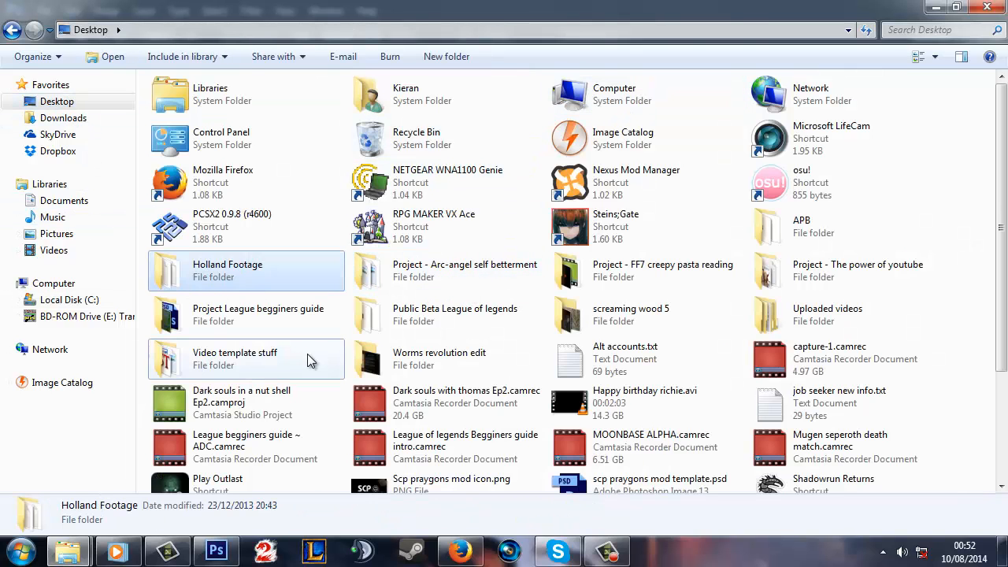
click(309, 361)
click(403, 376)
scroll(305, 209, down, 3)
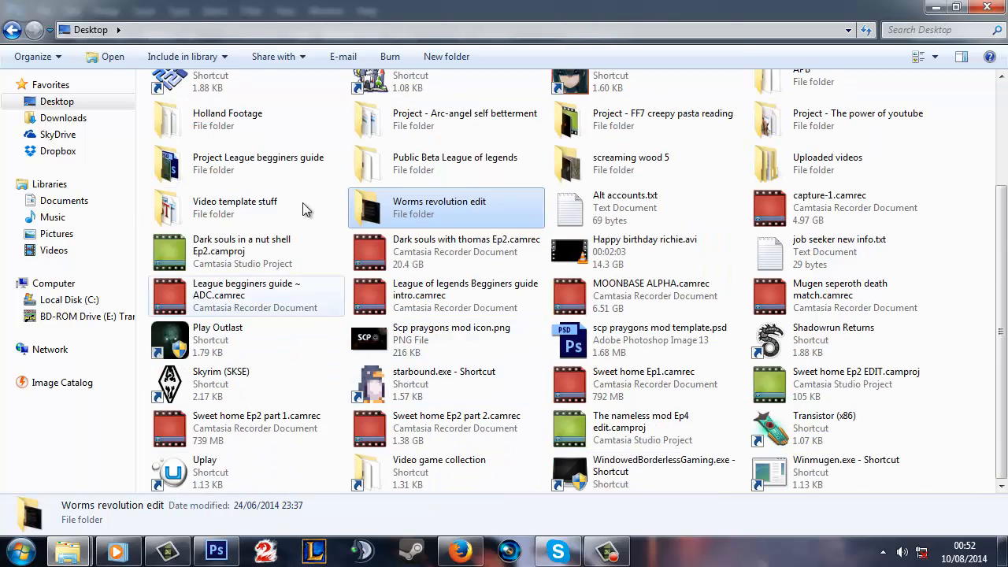
double_click(305, 209)
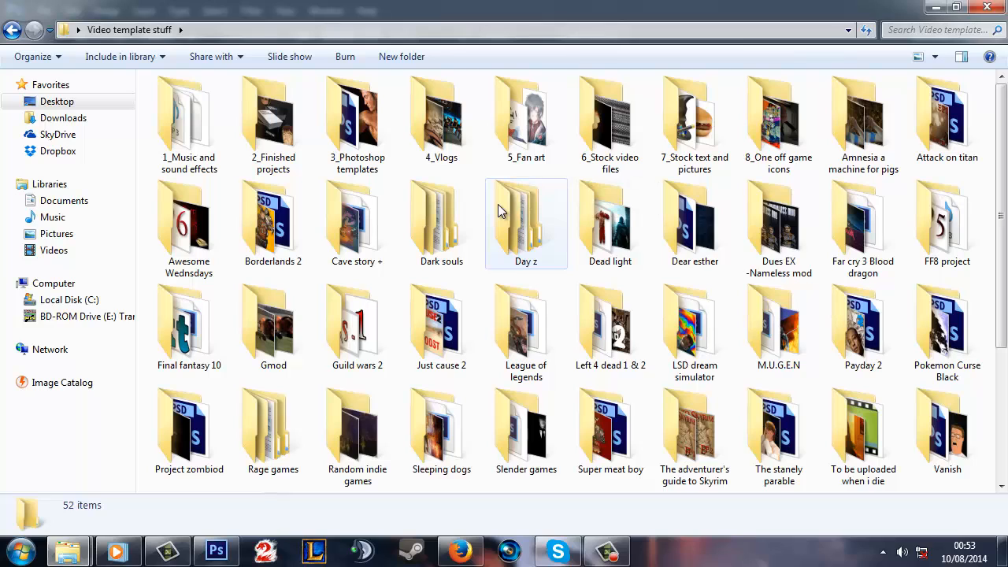
mouse_move(498, 204)
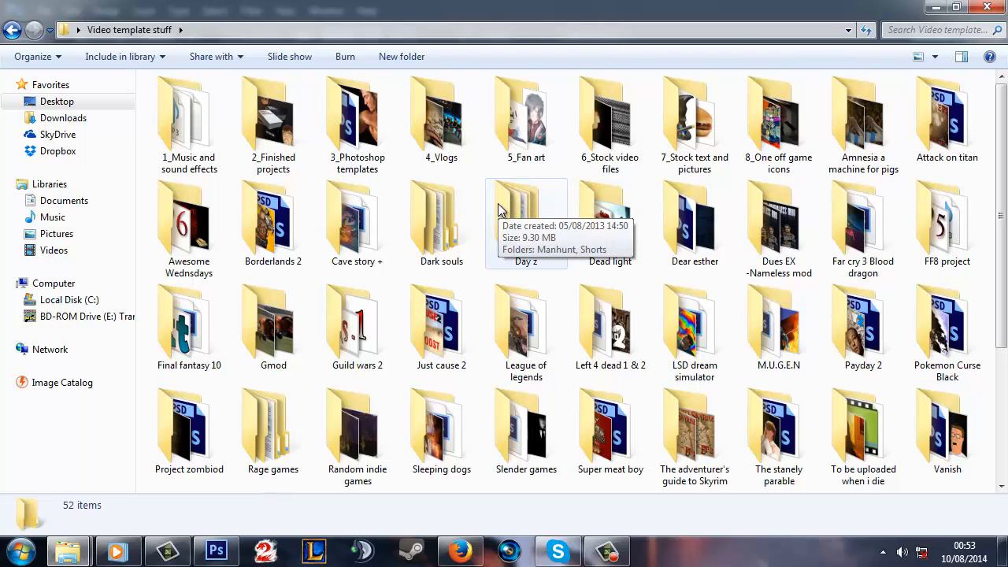
Step: Look through the Video template stuff folders and open Peoples faces inside 7_Stock text and pictures
mouse_move(733, 136)
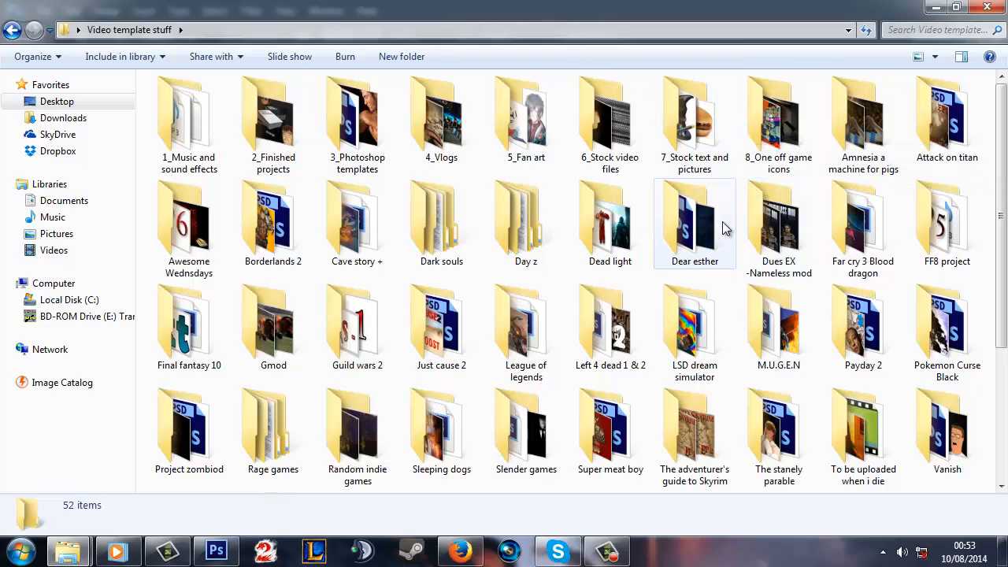
mouse_move(725, 228)
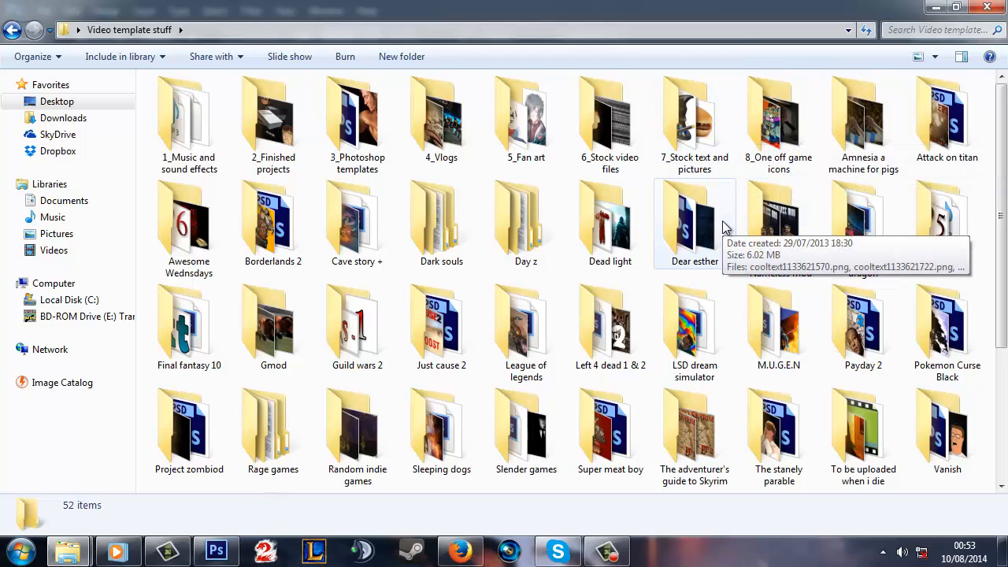
scroll(728, 232, down, 3)
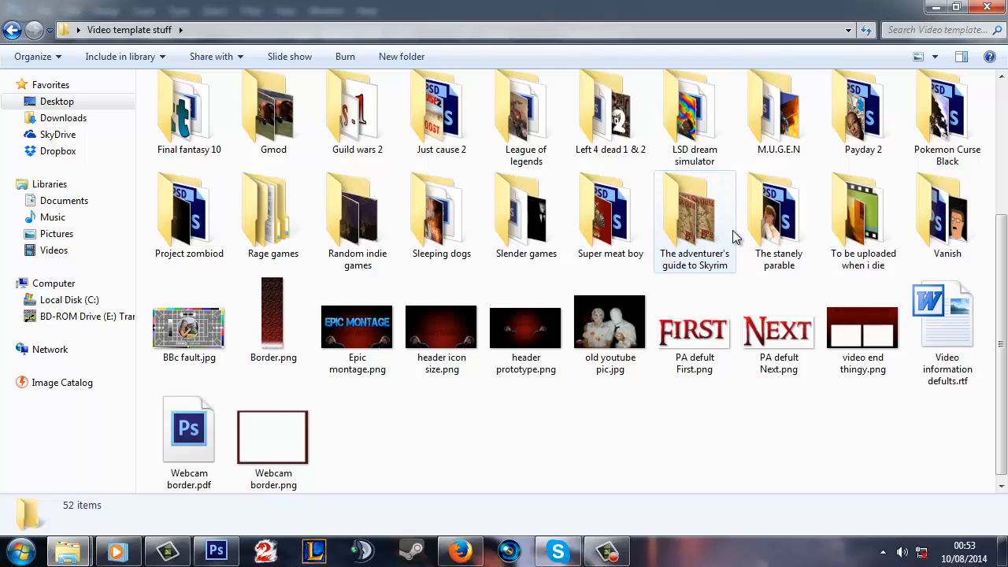
scroll(712, 296, up, 3)
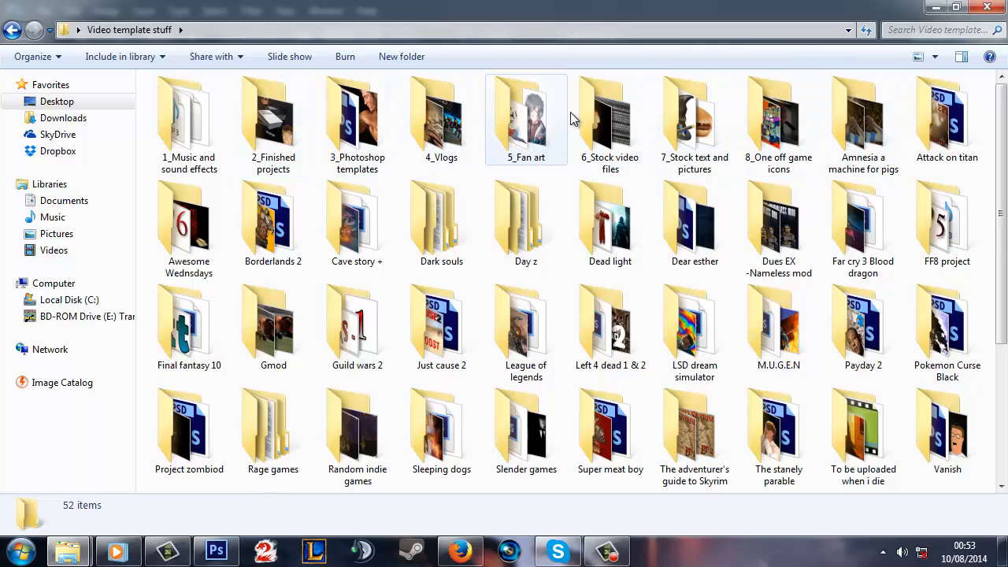
double_click(685, 125)
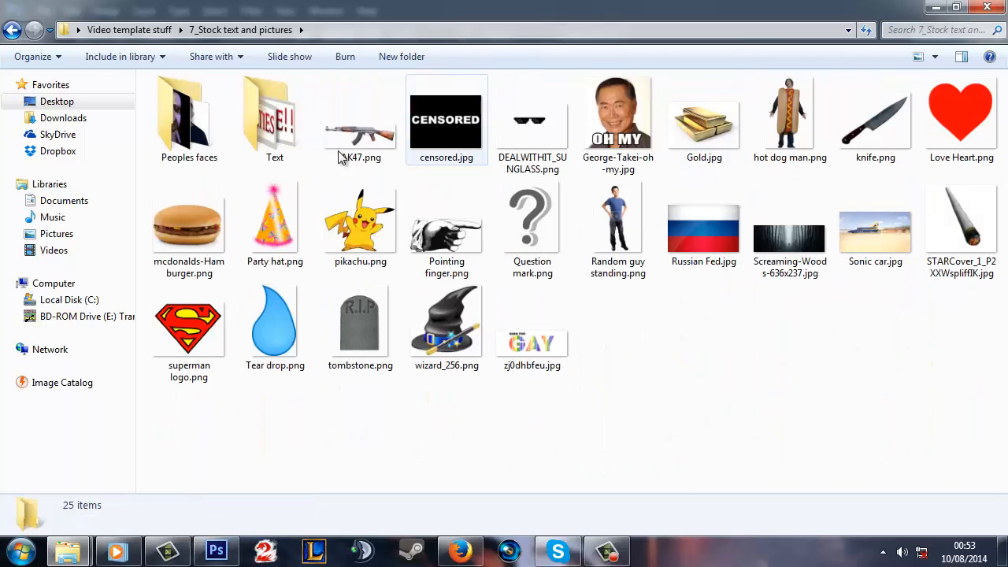
double_click(217, 141)
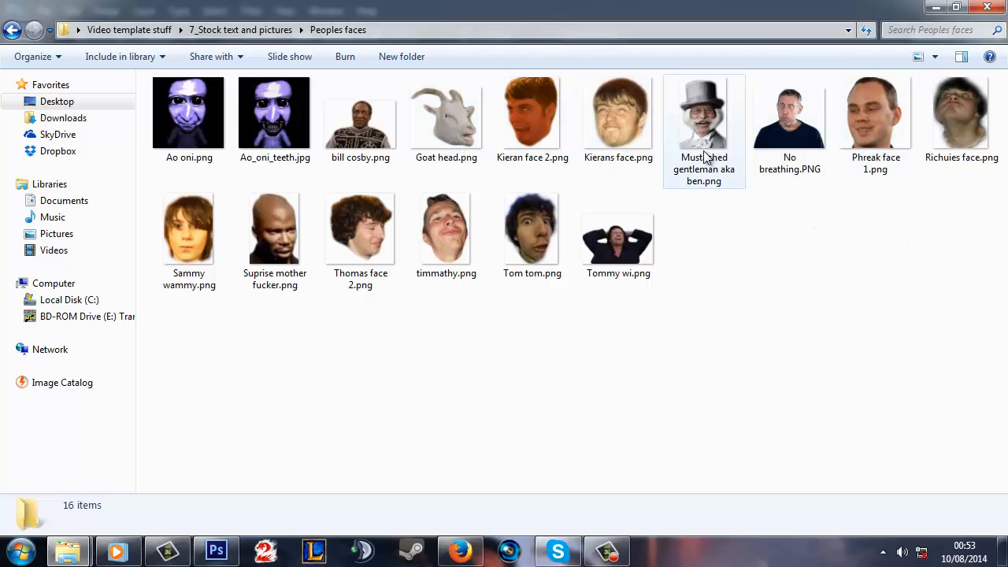
Step: Place the mustached gentleman PNG from Peoples faces into the Episode icon document, positioned against the canvas's left edge
drag(687, 122, 292, 285)
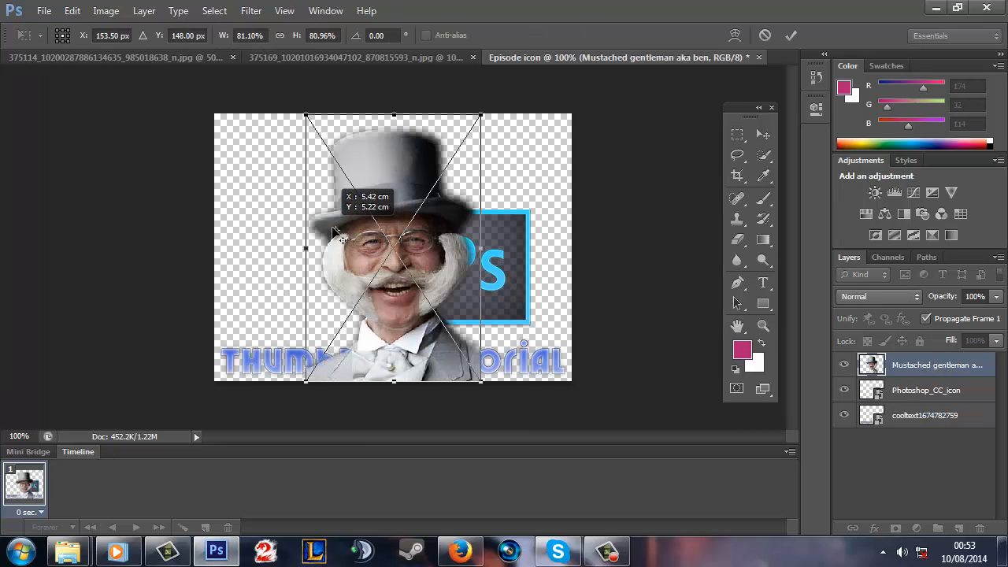
drag(396, 302, 327, 302)
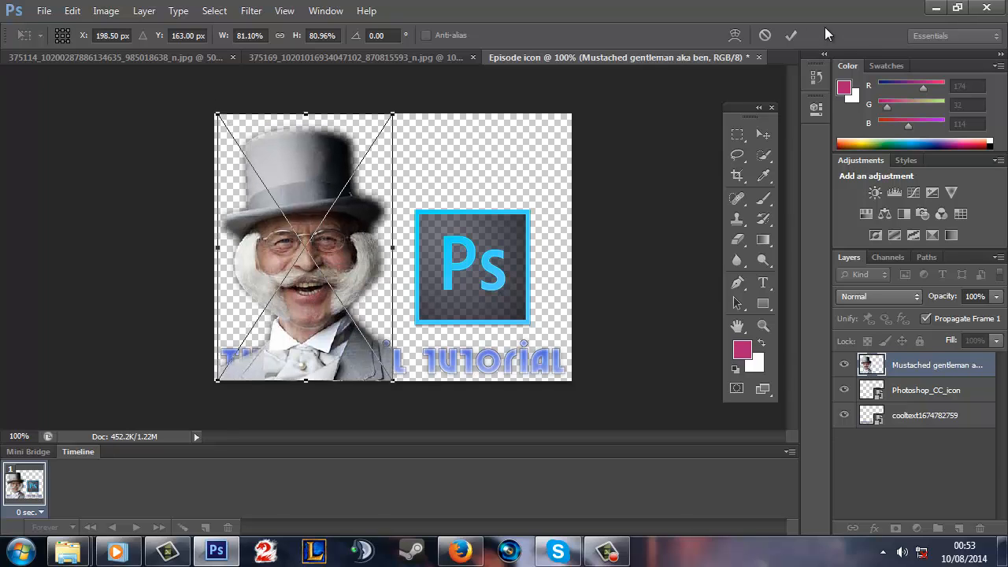
click(791, 35)
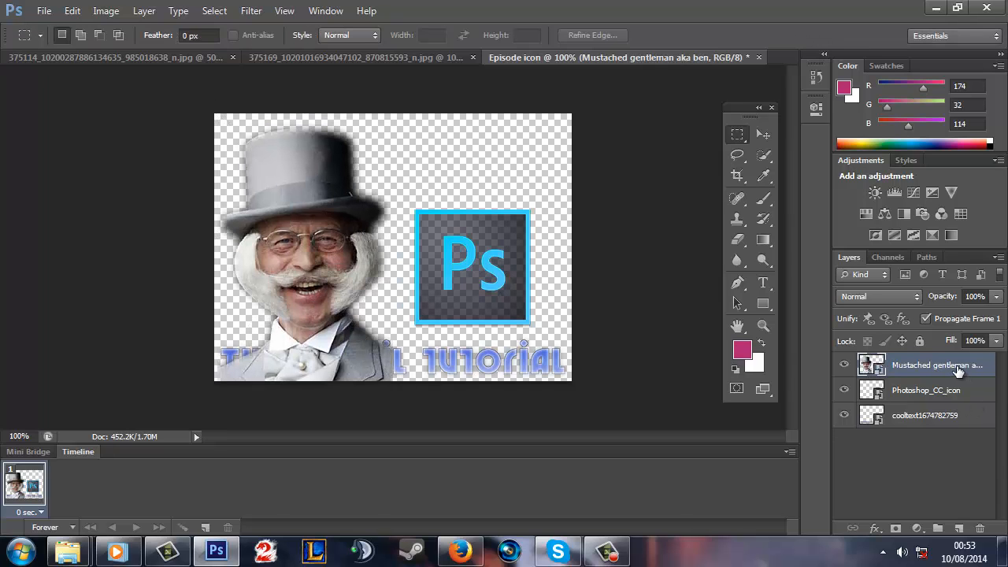
Step: Move the mustached gentleman layer beneath the Thumbnail Tutorial text layer, to the bottom of the layer stack
drag(953, 370, 949, 429)
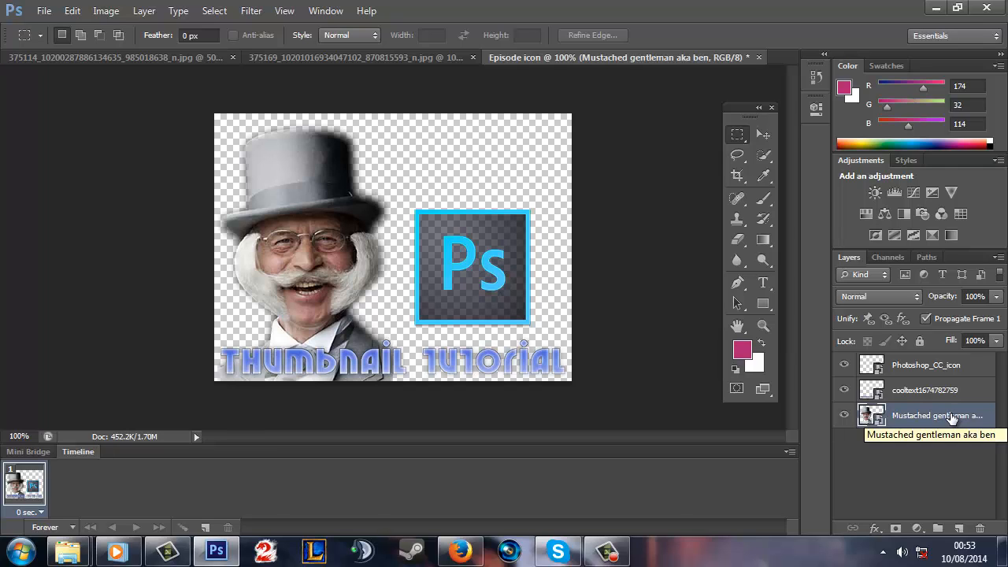
drag(953, 417, 935, 432)
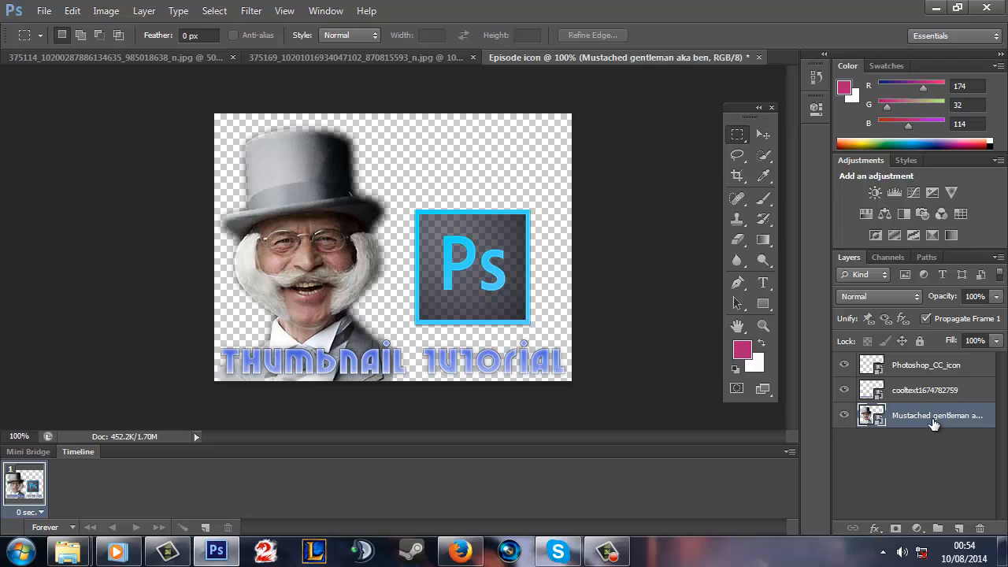
mouse_move(936, 417)
mouse_down()
mouse_move(921, 386)
mouse_move(941, 432)
mouse_up()
Step: Move the Photoshop_CC_icon layer up into the upper-right corner of the canvas
click(937, 366)
click(762, 134)
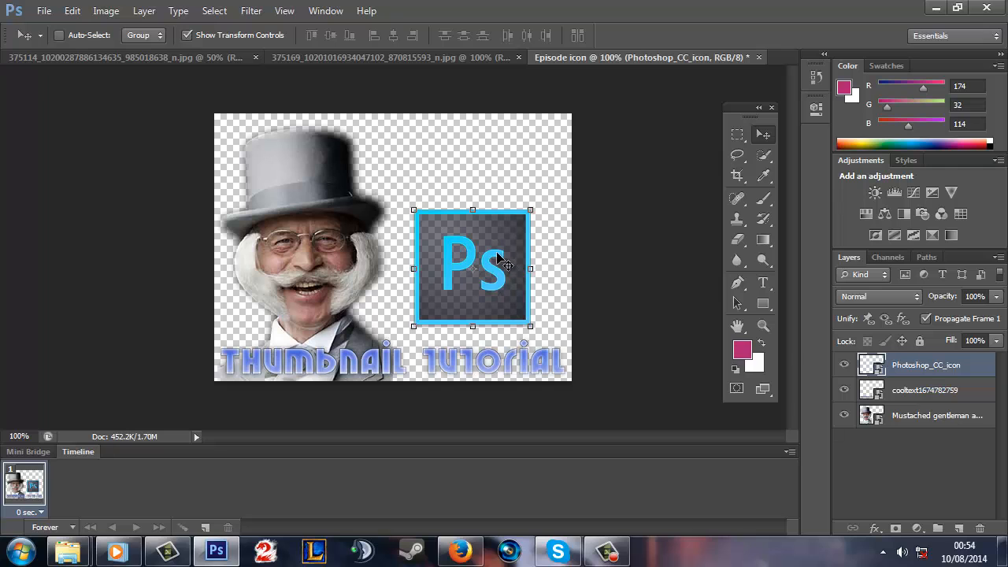
drag(490, 257, 532, 170)
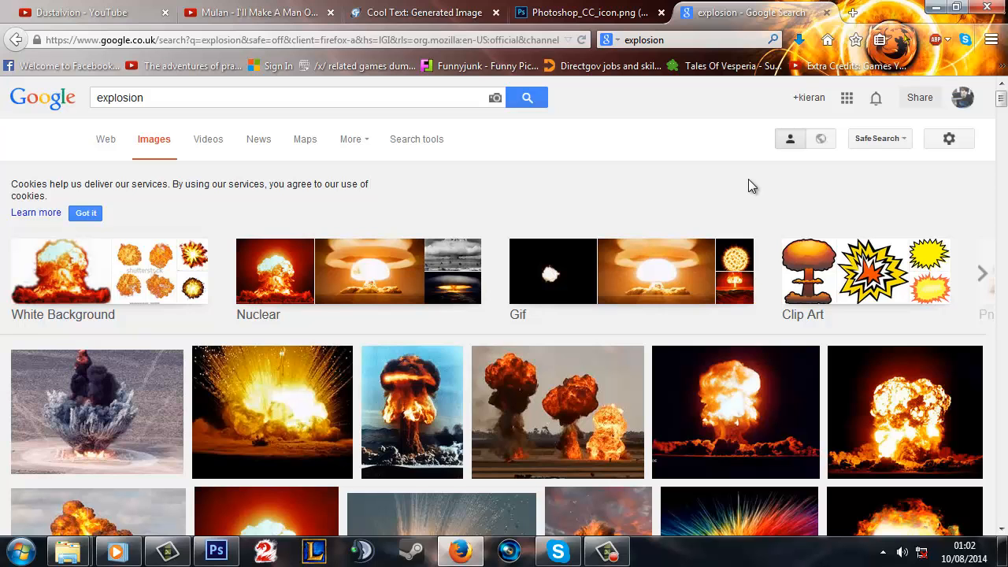
Step: Examine the Google image results for "explosion" in Firefox for a picture that suits the thumbnail
scroll(752, 189, down, 4)
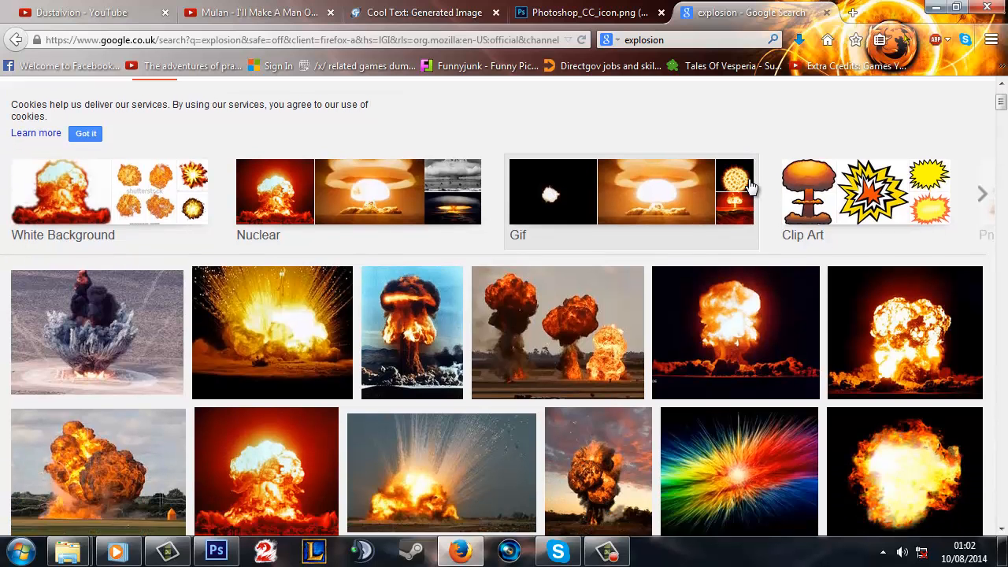
scroll(757, 202, down, 3)
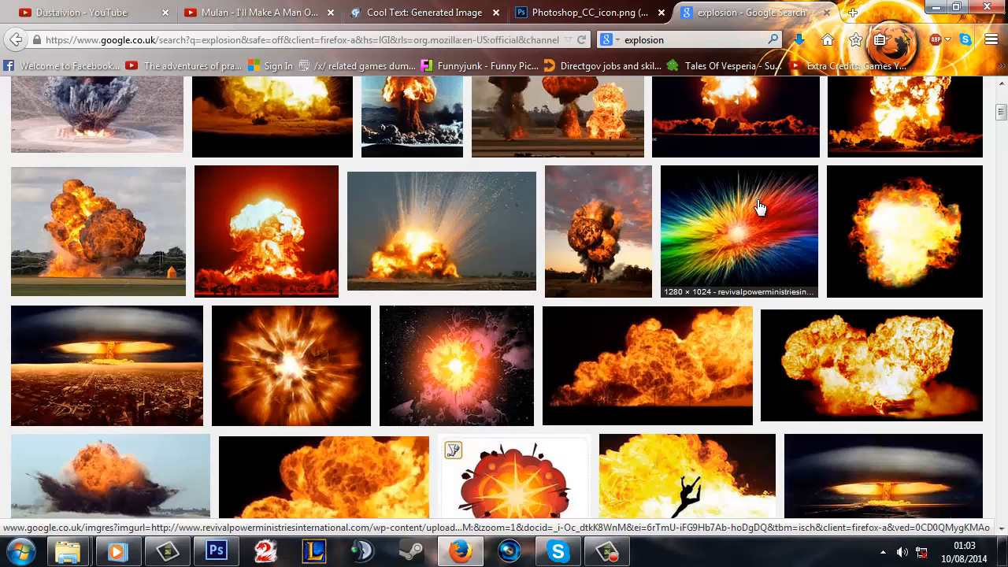
scroll(759, 205, down, 2)
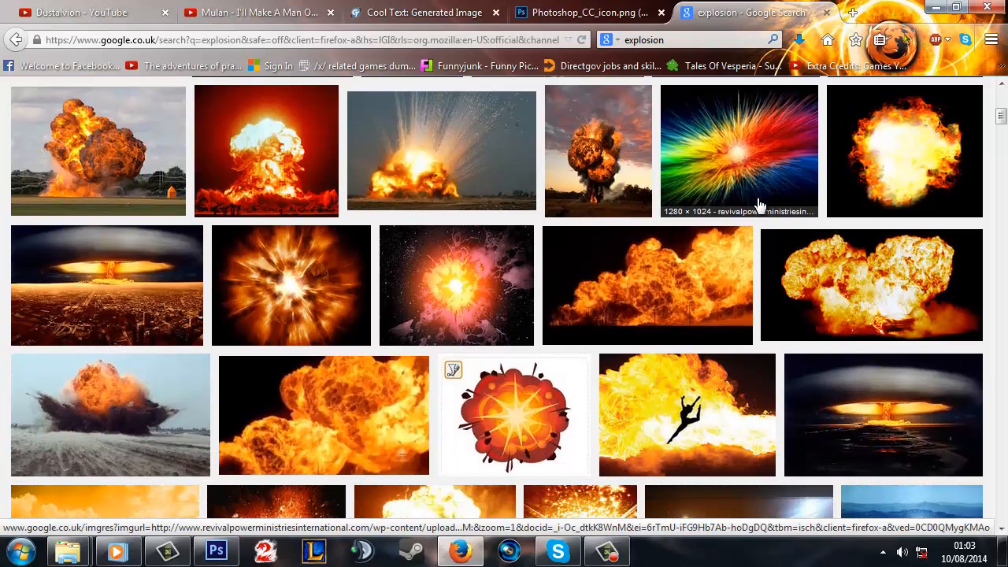
scroll(785, 213, down, 2)
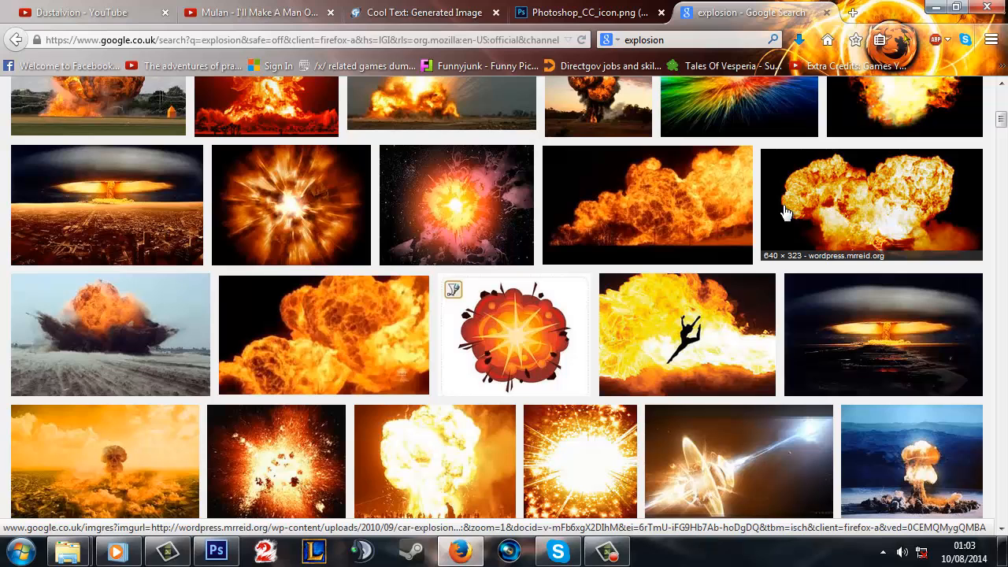
scroll(785, 213, down, 4)
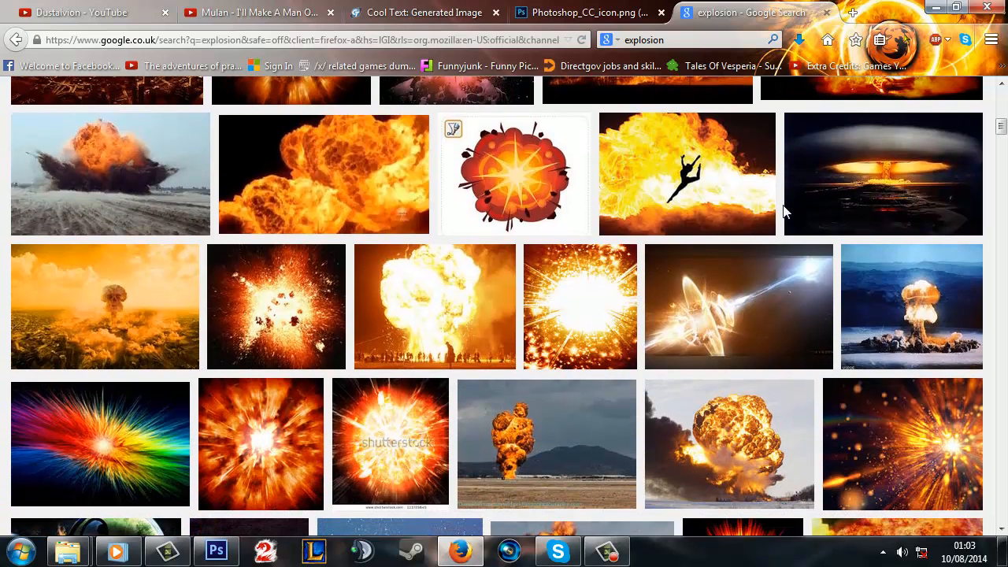
scroll(784, 211, down, 8)
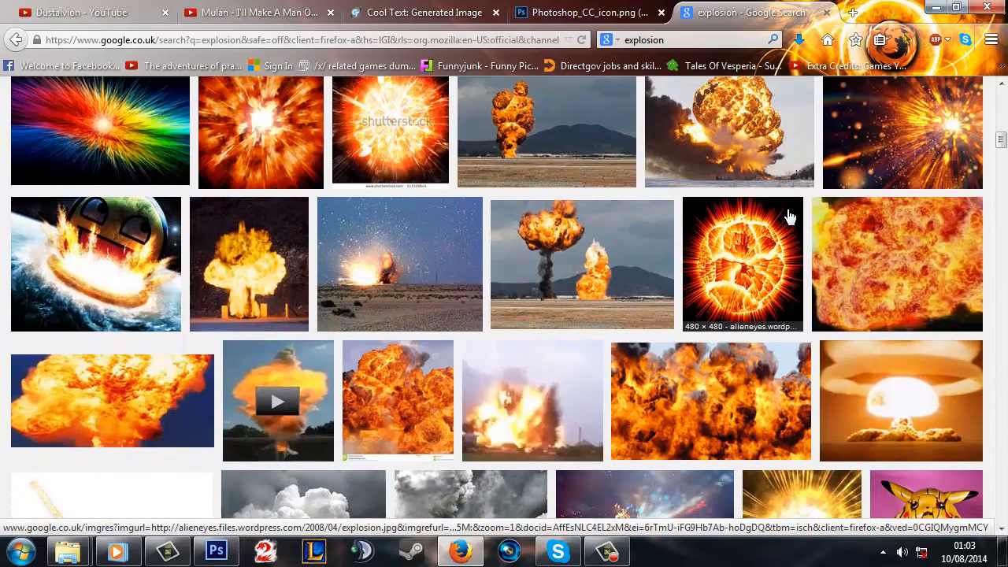
scroll(787, 217, down, 2)
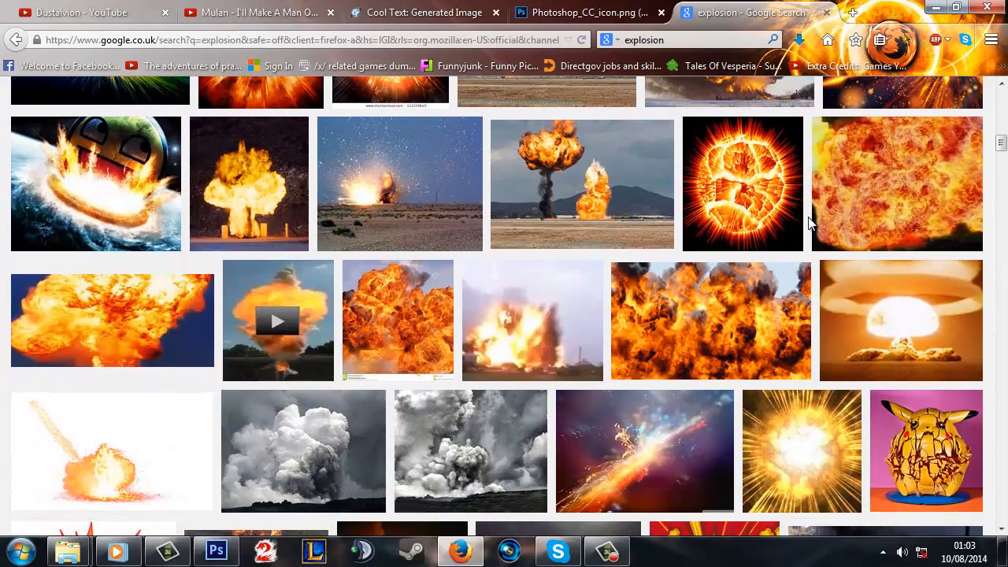
scroll(811, 223, down, 6)
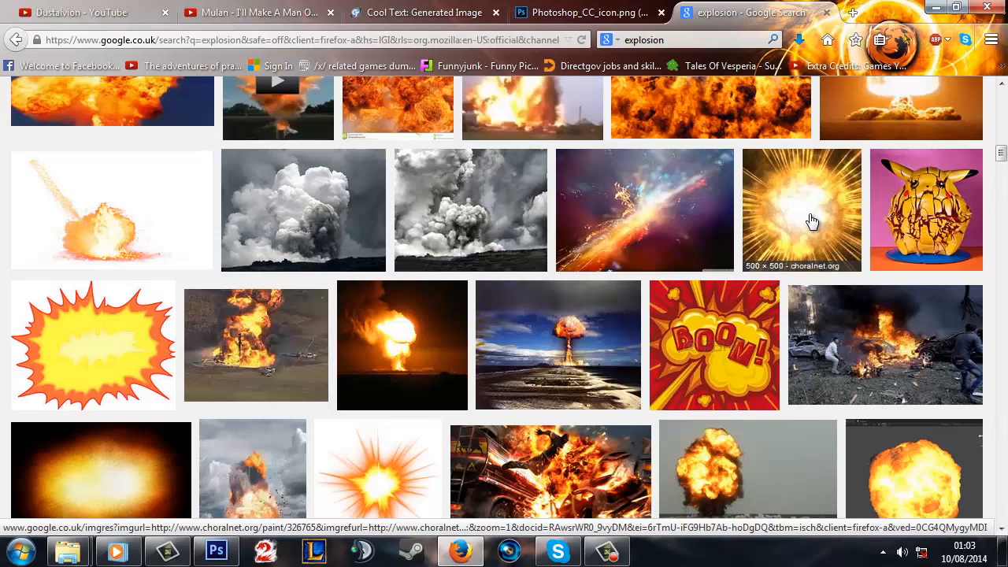
scroll(764, 240, up, 15)
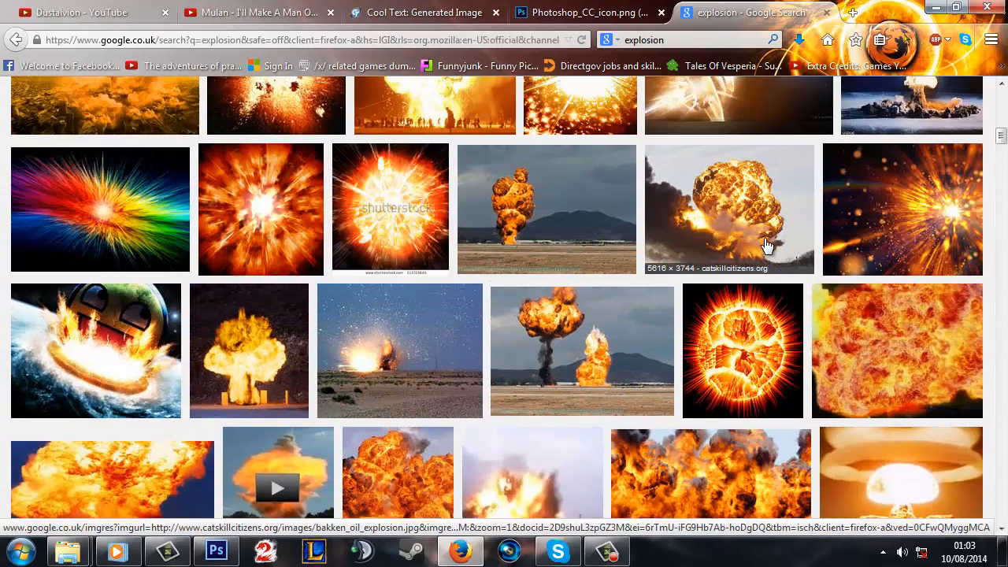
scroll(764, 244, up, 2)
scroll(766, 244, up, 6)
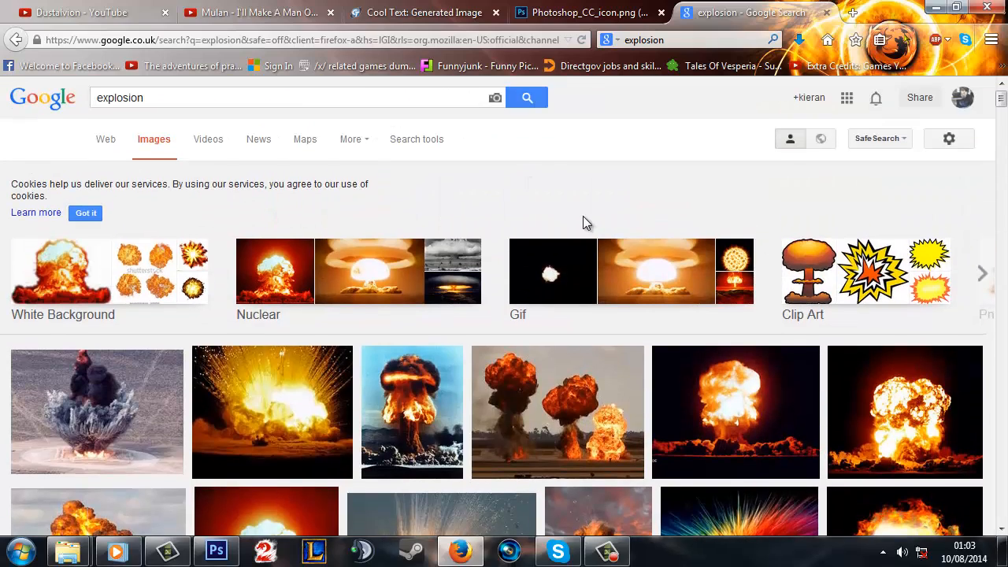
scroll(629, 240, down, 4)
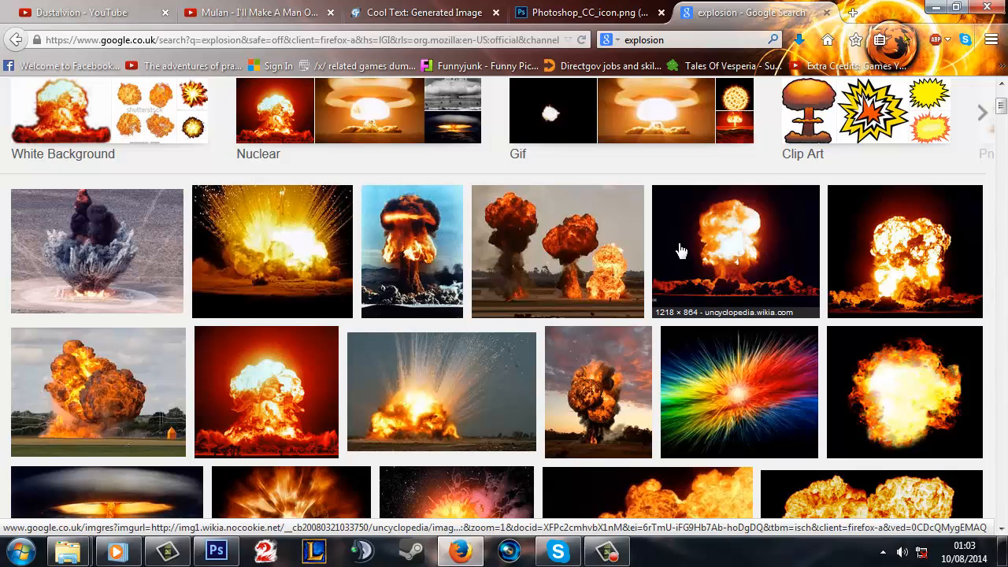
scroll(681, 250, down, 10)
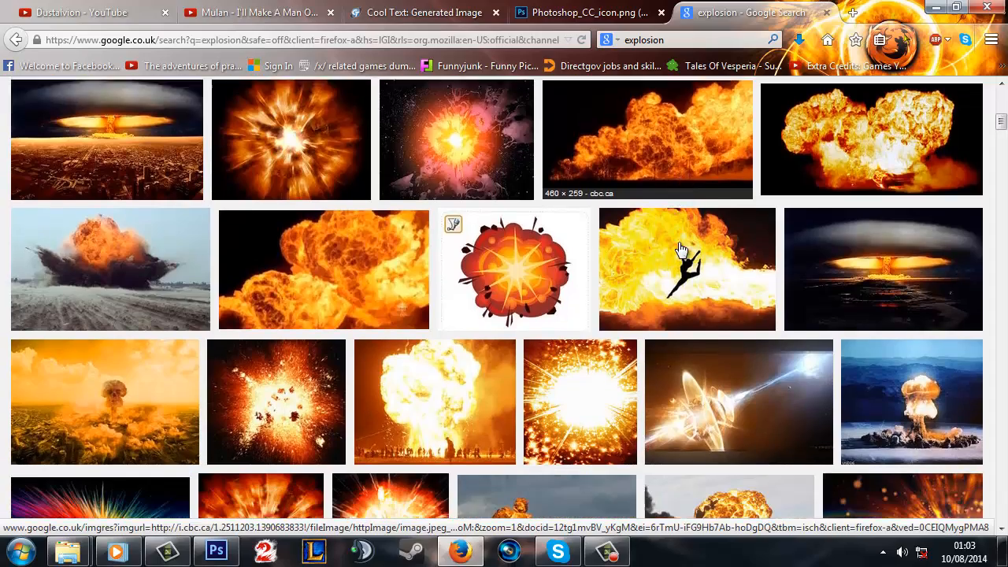
scroll(681, 251, down, 10)
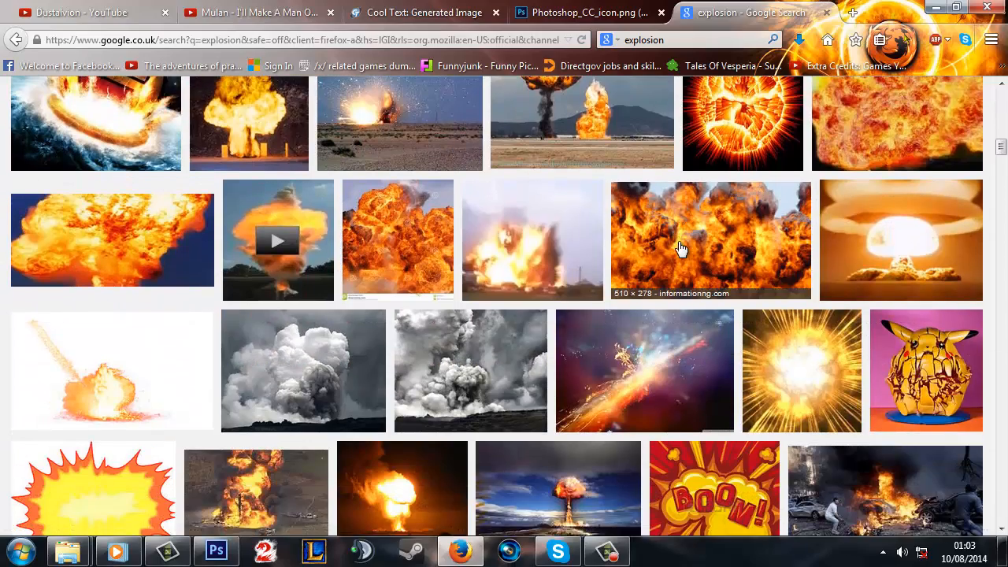
scroll(681, 250, down, 4)
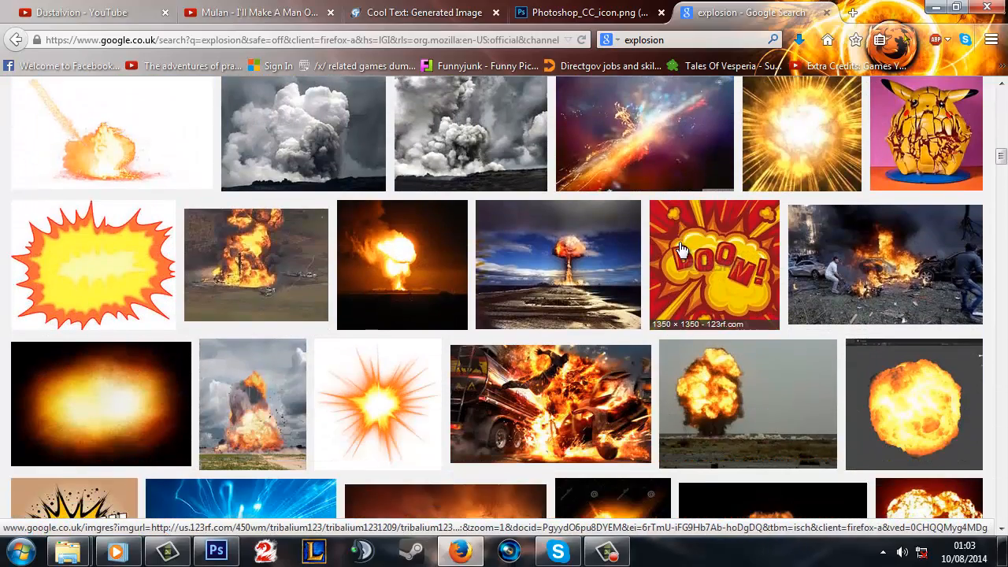
scroll(681, 250, down, 4)
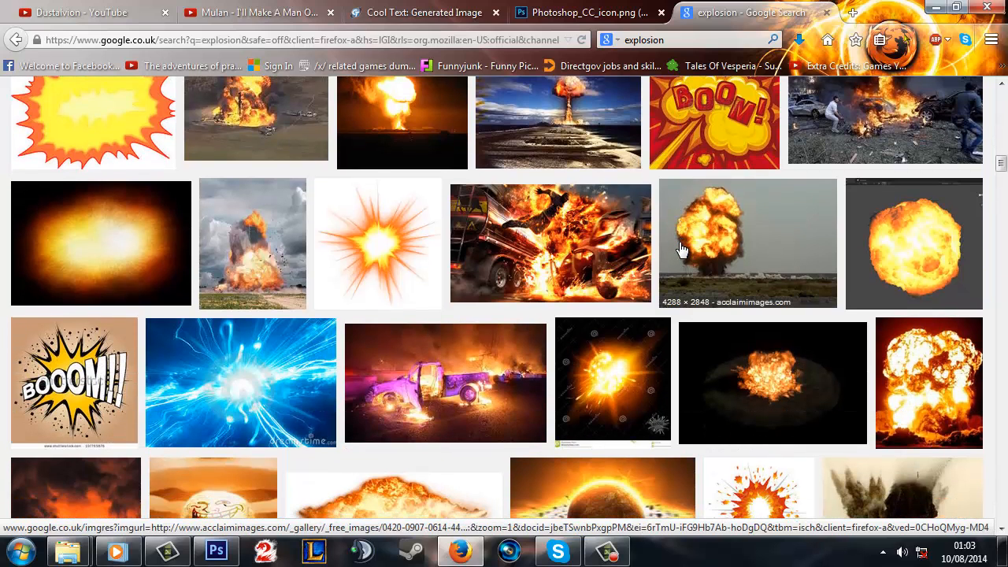
scroll(681, 250, down, 2)
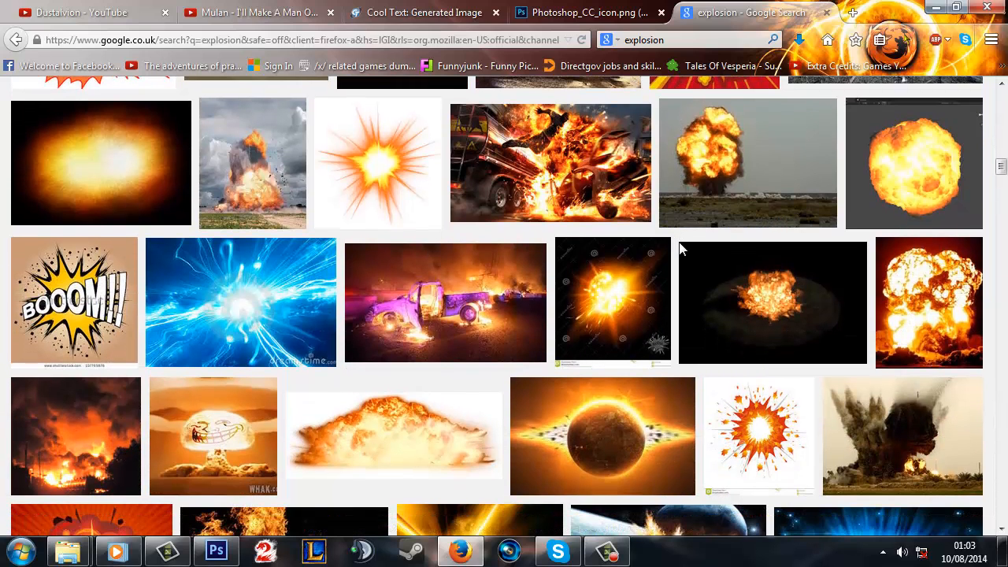
scroll(693, 265, down, 1)
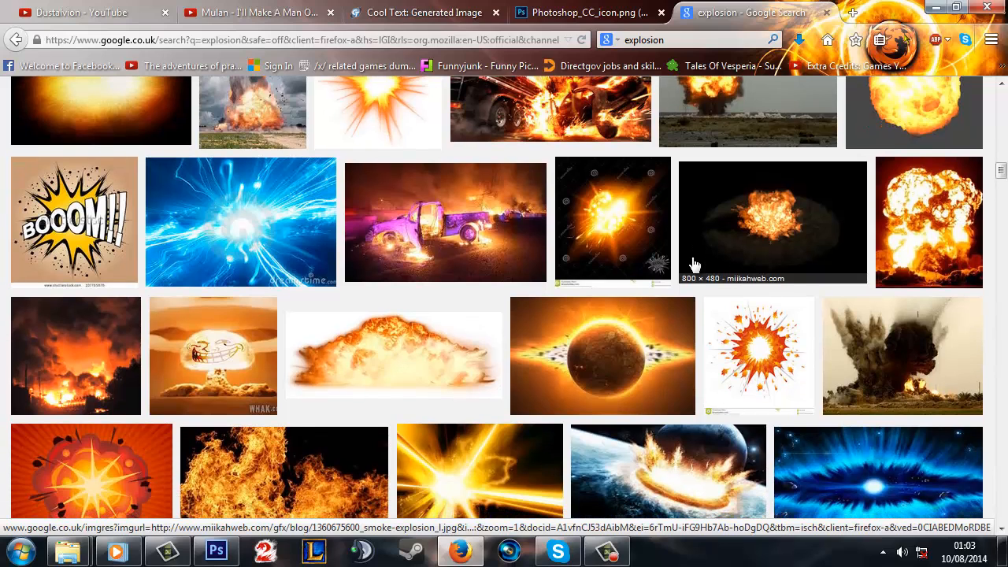
scroll(693, 265, down, 5)
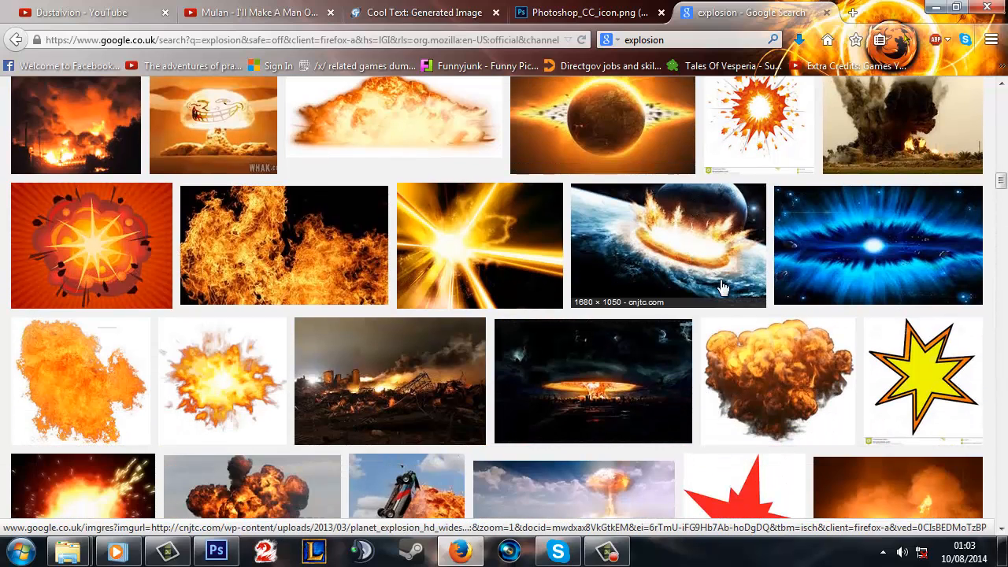
scroll(722, 285, down, 4)
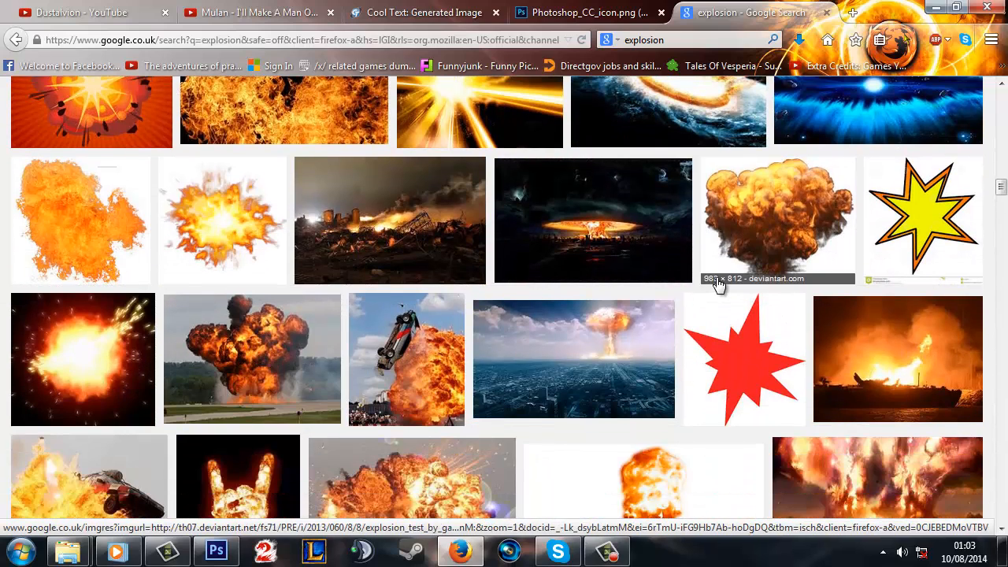
scroll(718, 285, down, 4)
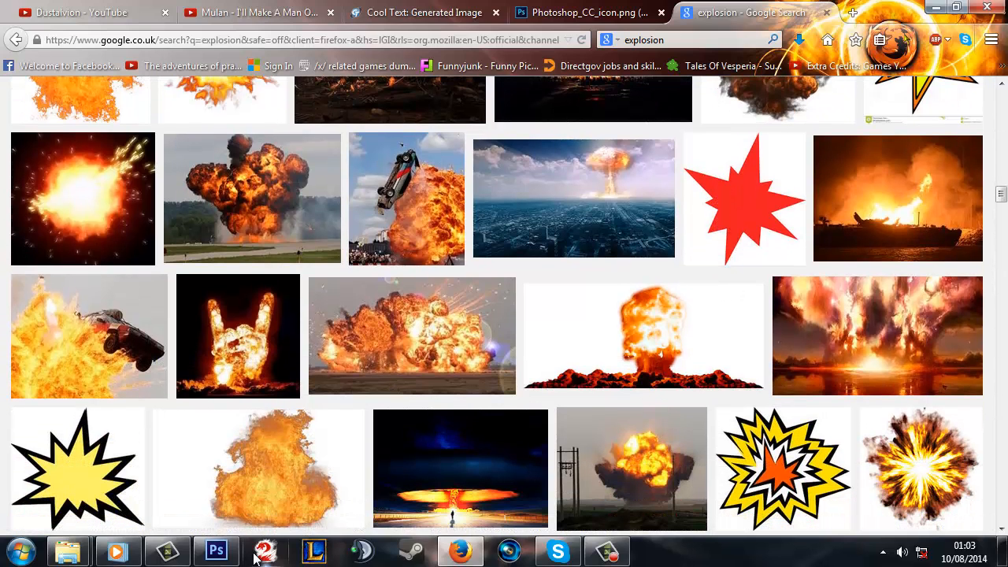
Step: Switch to Photoshop and delete the mustached gentleman layer from the Episode icon document
click(216, 551)
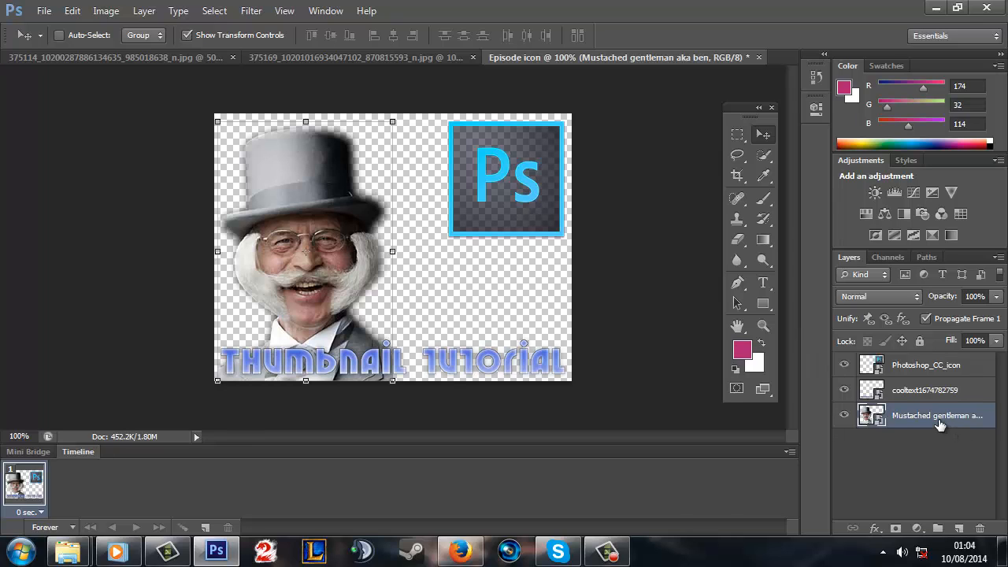
key(Delete)
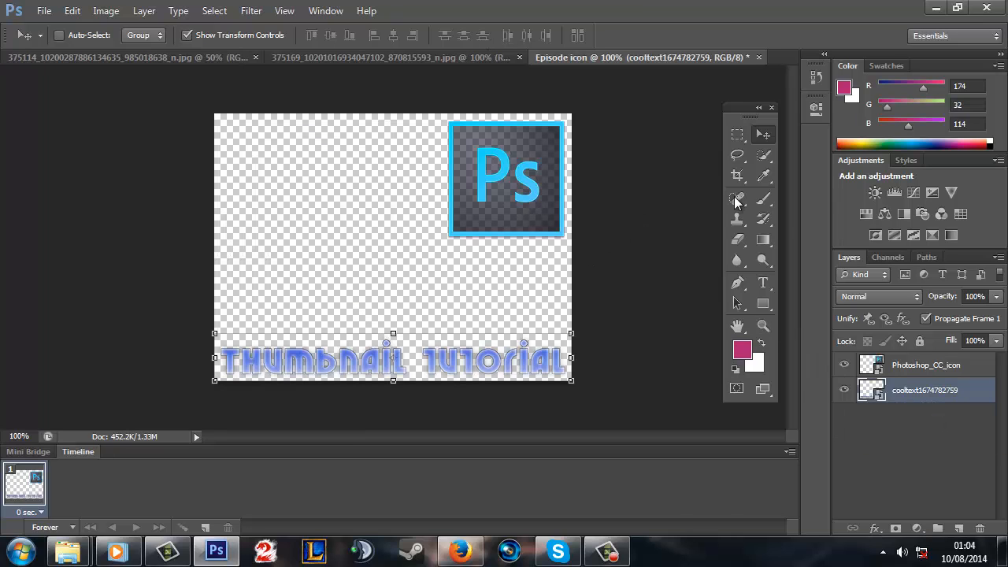
Step: Add a new layer at the bottom of the layer stack and fill it with blue (RGB 0, 169, 235) using the Paint Bucket
click(959, 531)
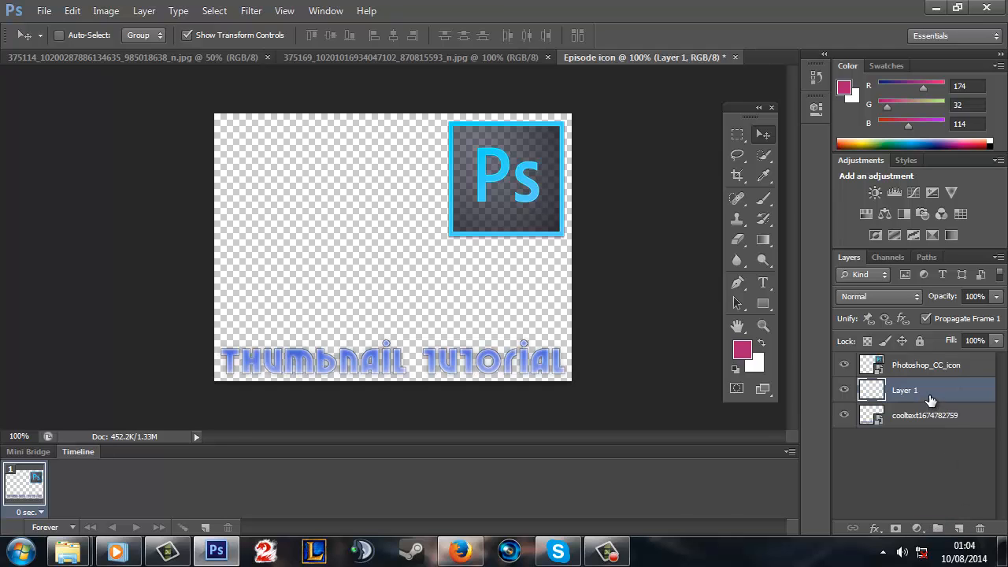
drag(931, 400, 923, 438)
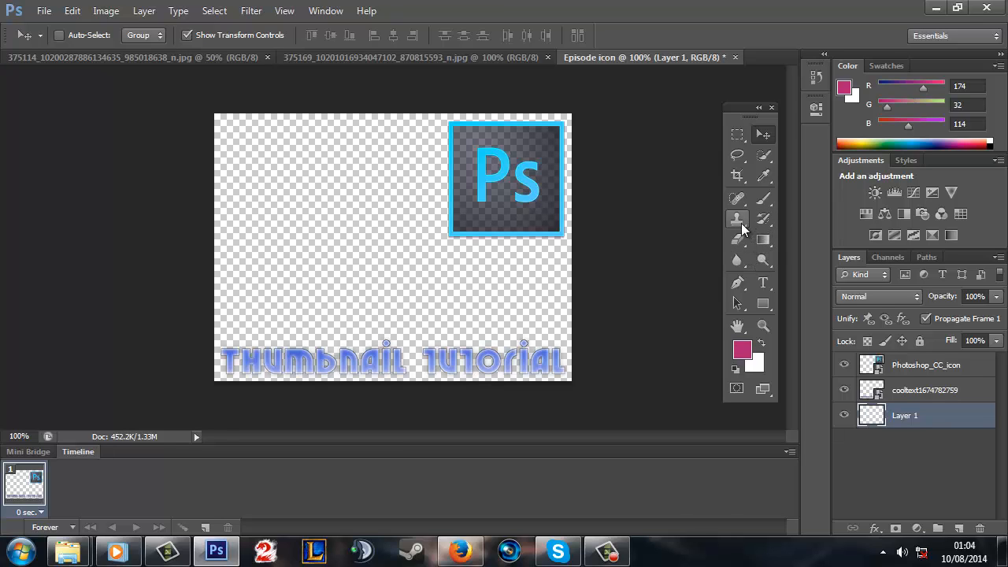
click(763, 239)
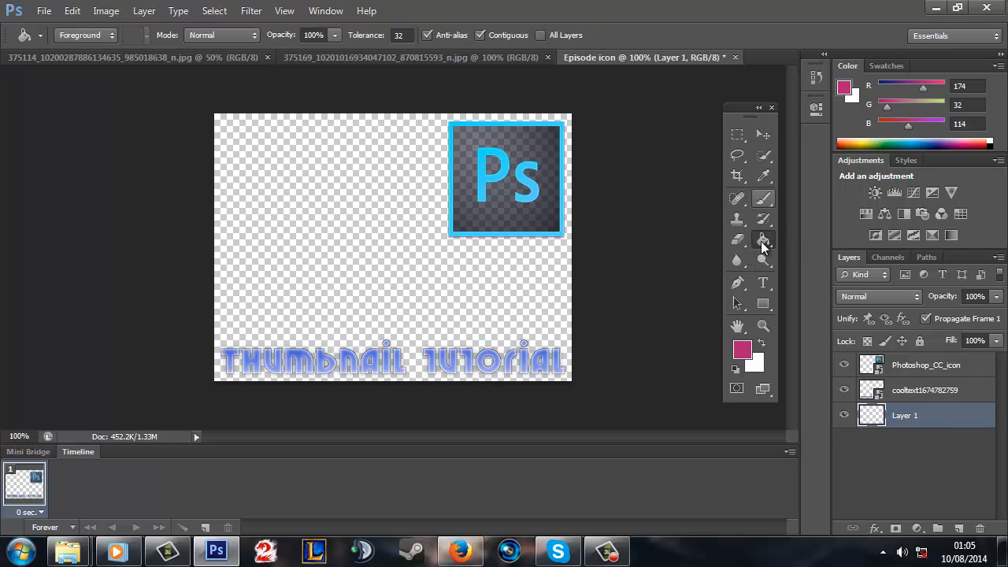
right_click(762, 244)
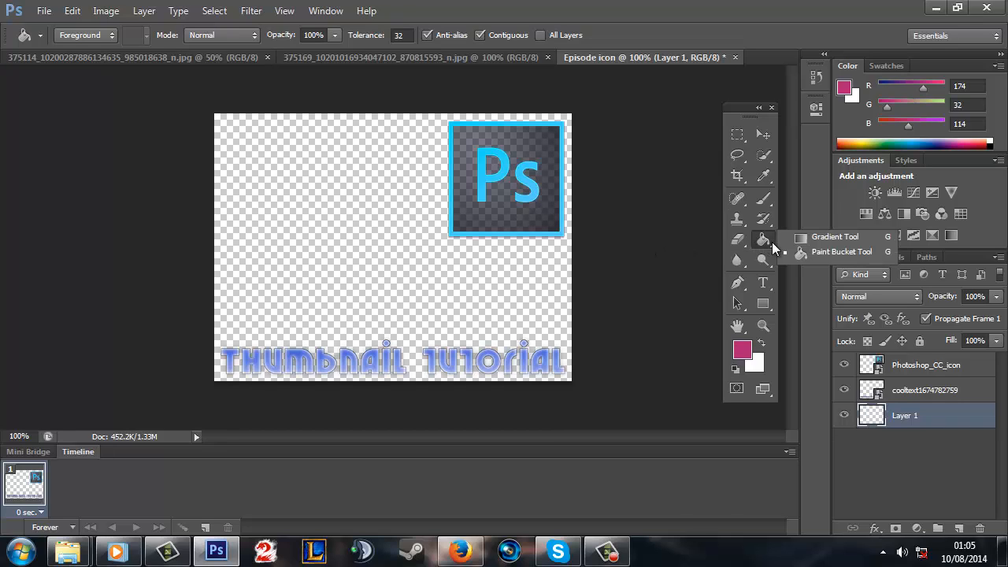
click(801, 251)
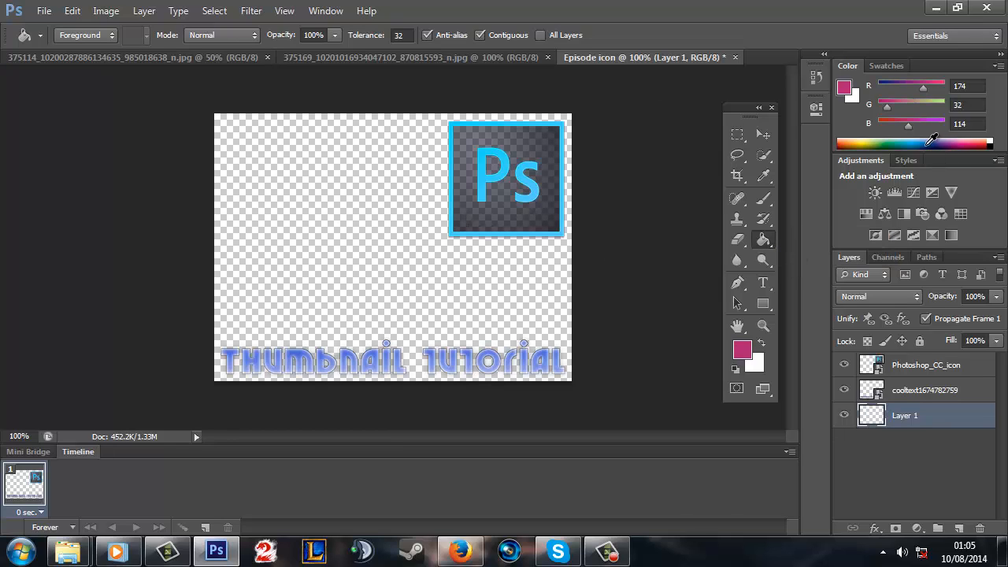
drag(927, 147, 919, 138)
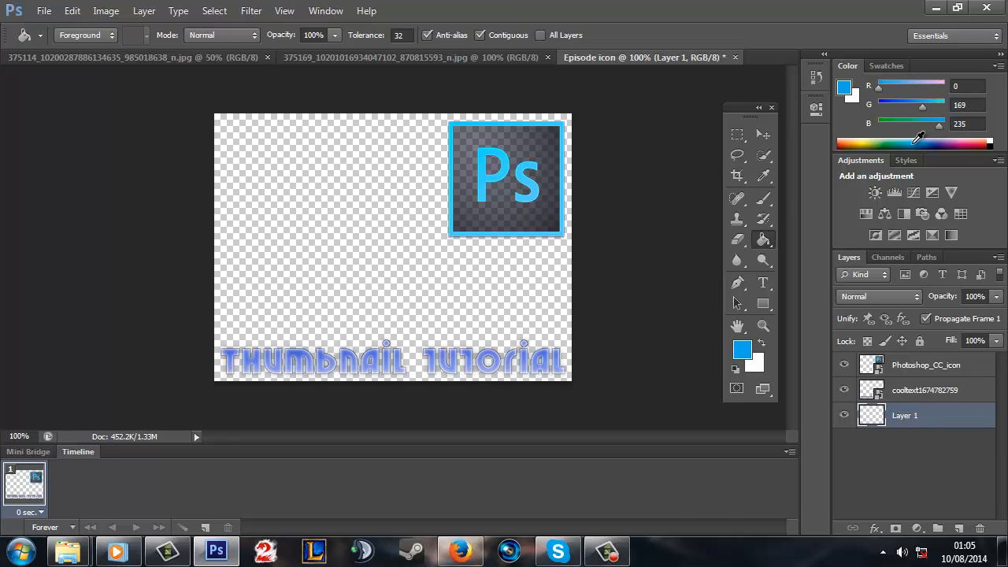
click(300, 240)
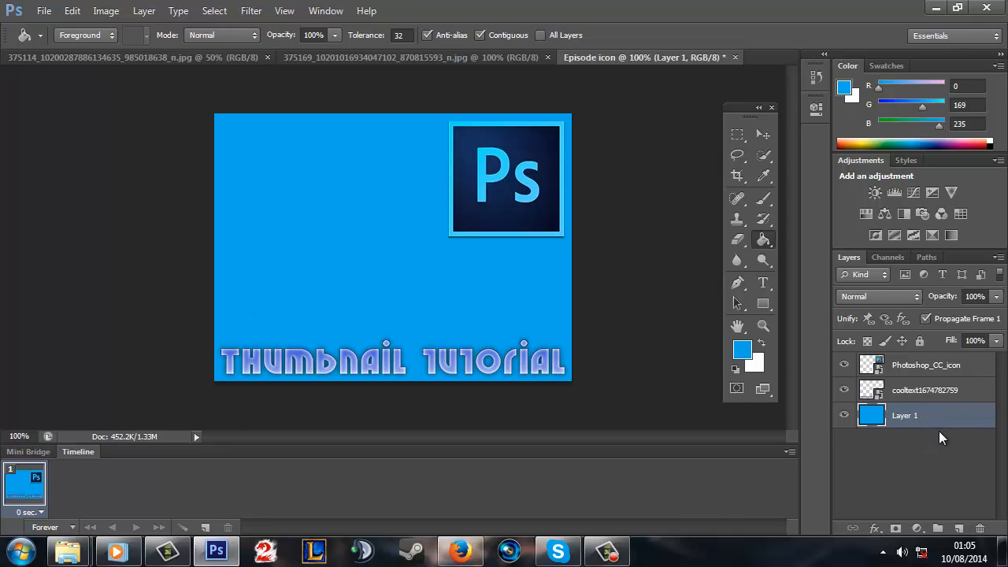
Step: Open the Layer Style settings of the blue Layer 1 and try a Stroke effect, leaving it switched off
double_click(902, 416)
click(965, 416)
double_click(963, 413)
drag(670, 88, 732, 108)
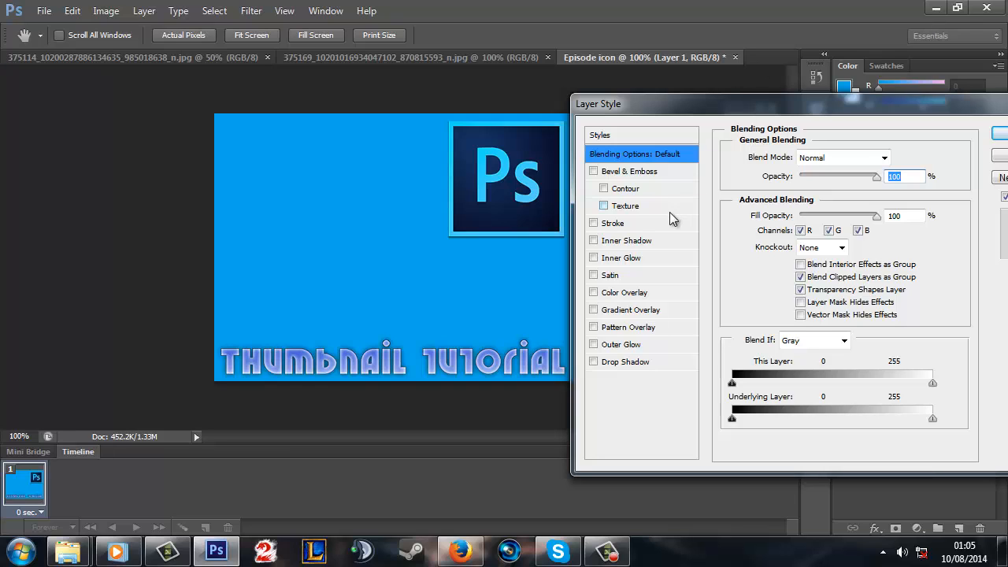
click(613, 224)
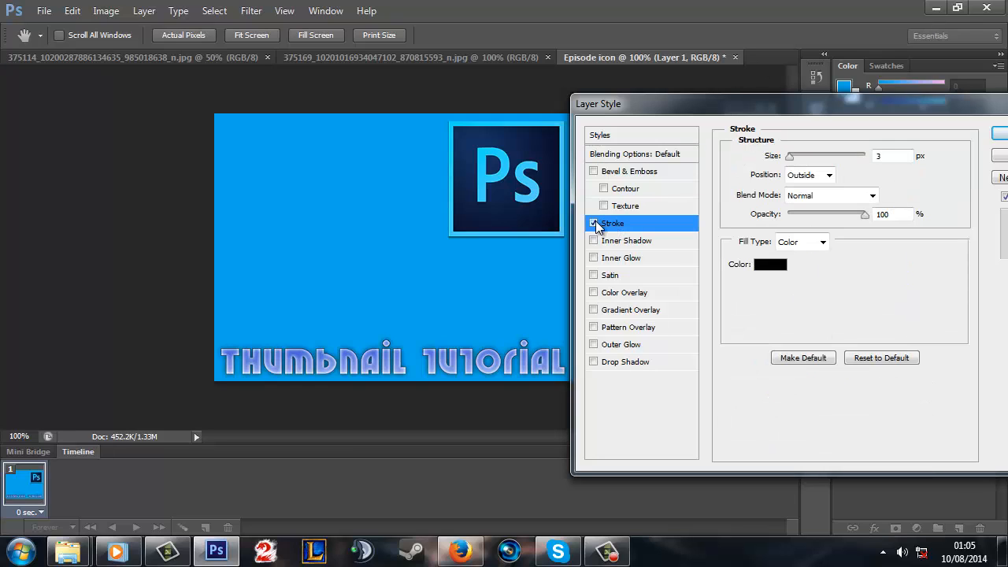
click(594, 223)
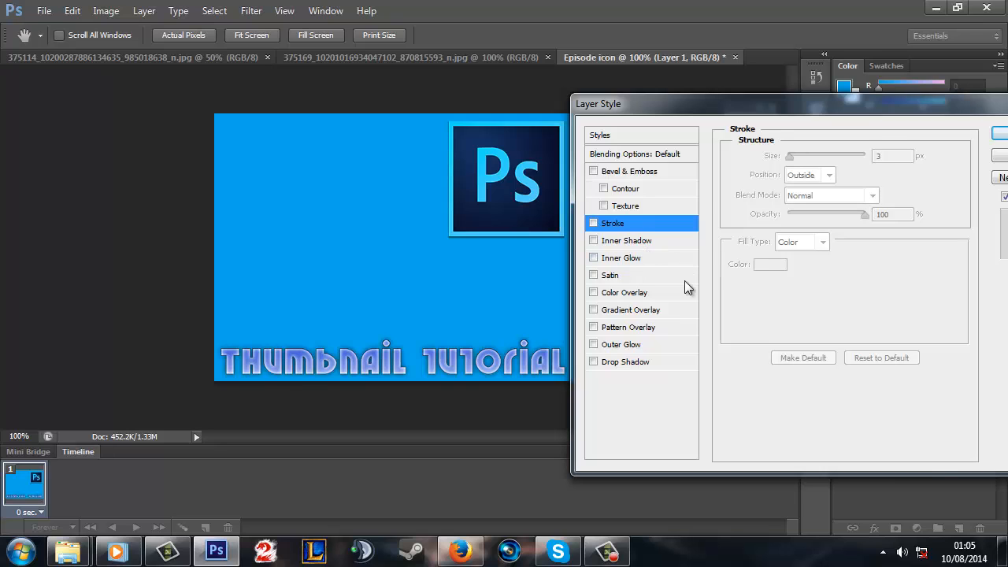
Step: Add a Gradient Overlay to Layer 1, comparing several presets and choosing the blue-to-white gradient
click(637, 311)
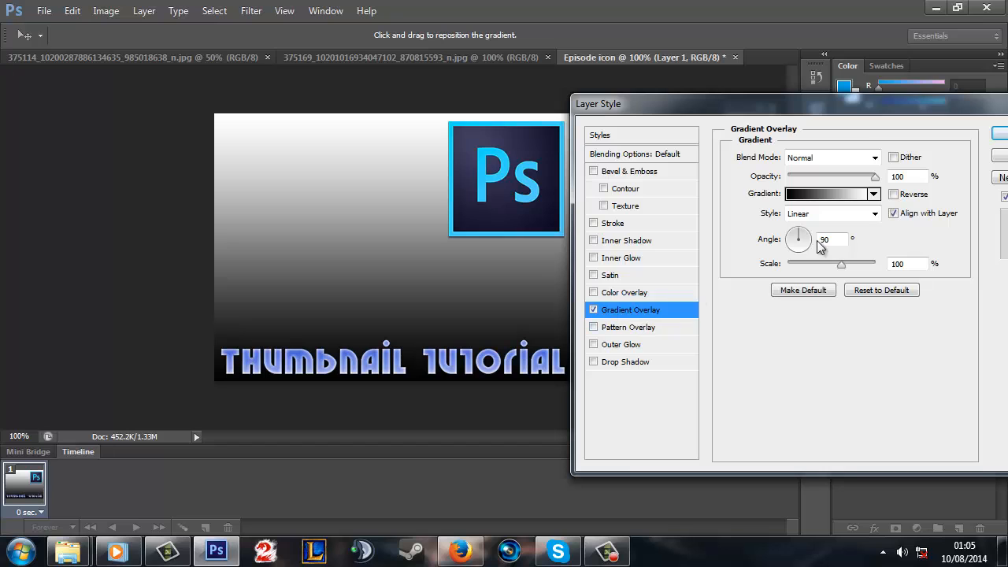
click(873, 194)
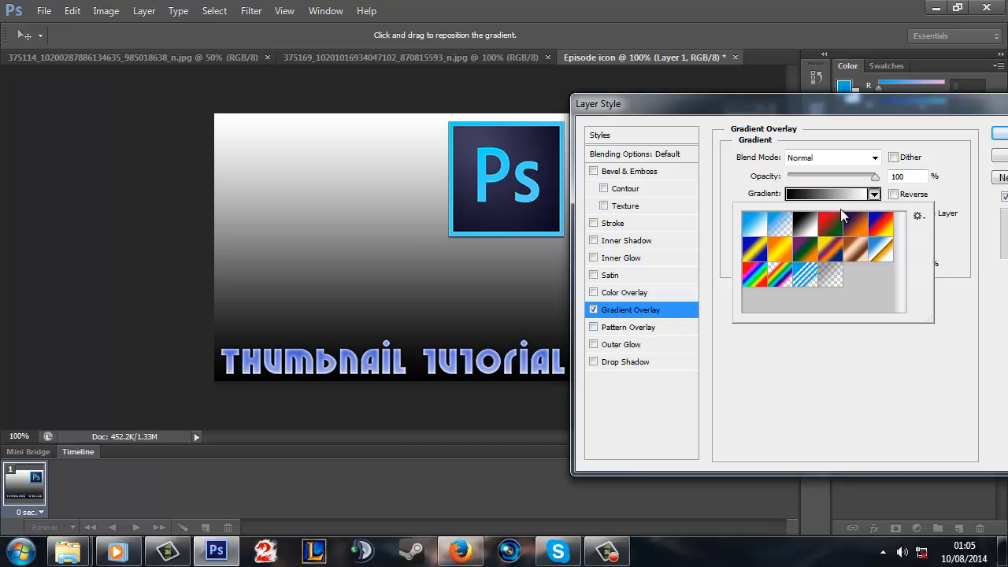
click(750, 227)
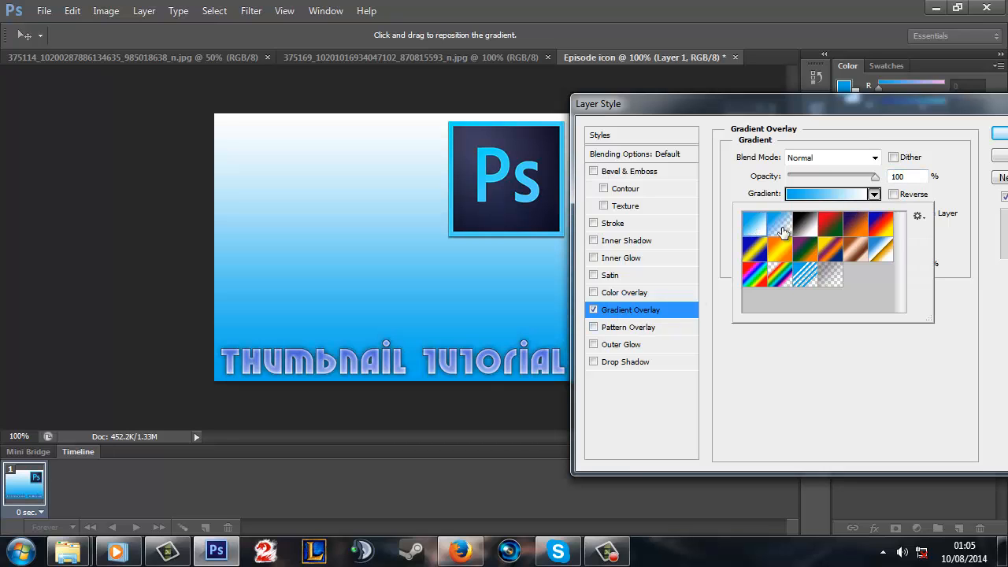
click(781, 228)
click(814, 276)
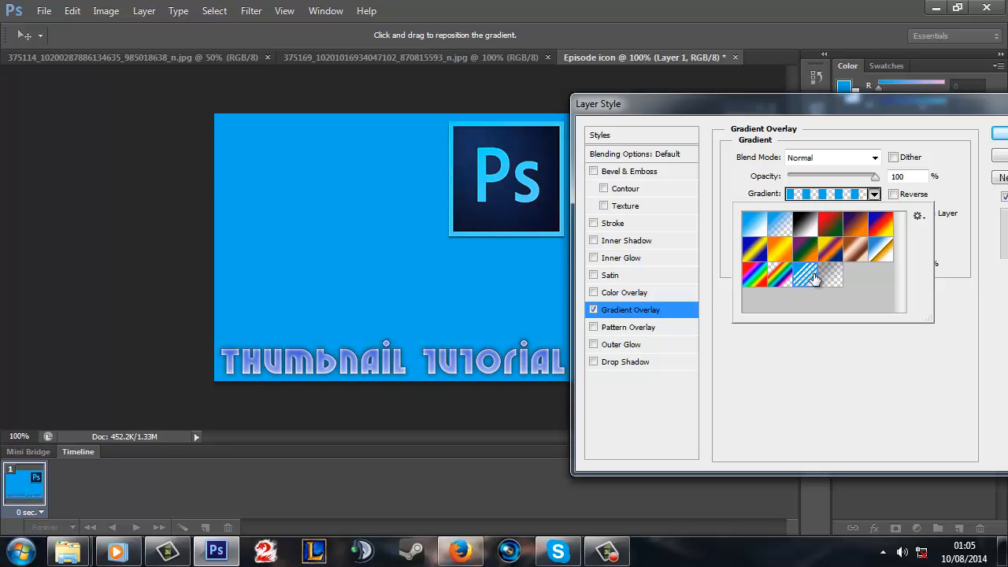
click(754, 230)
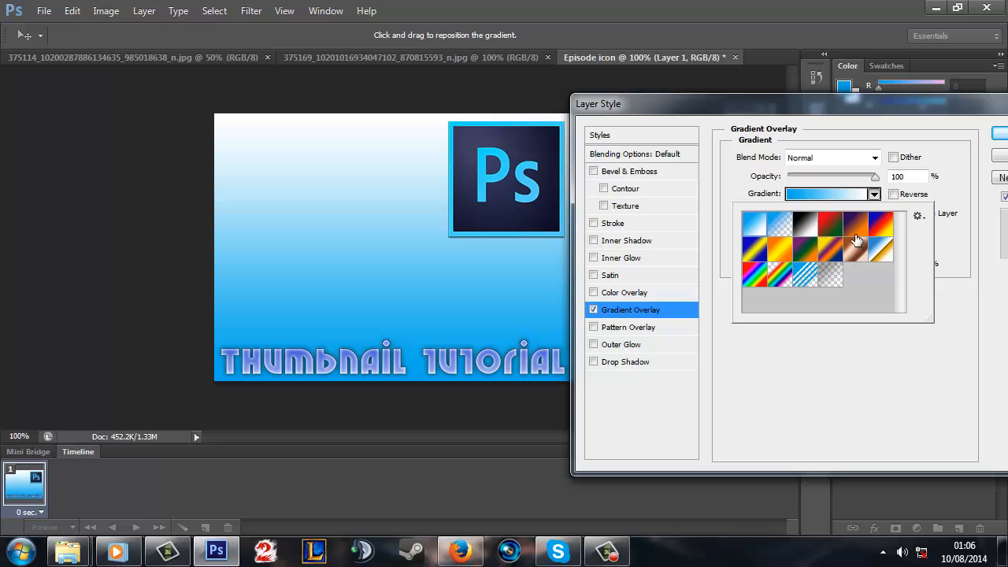
click(781, 228)
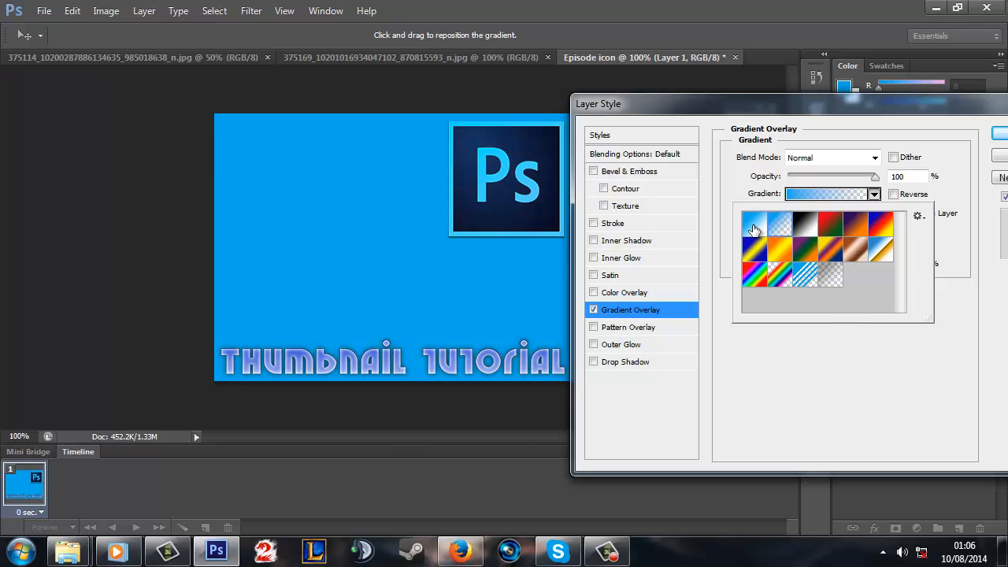
click(754, 230)
click(817, 398)
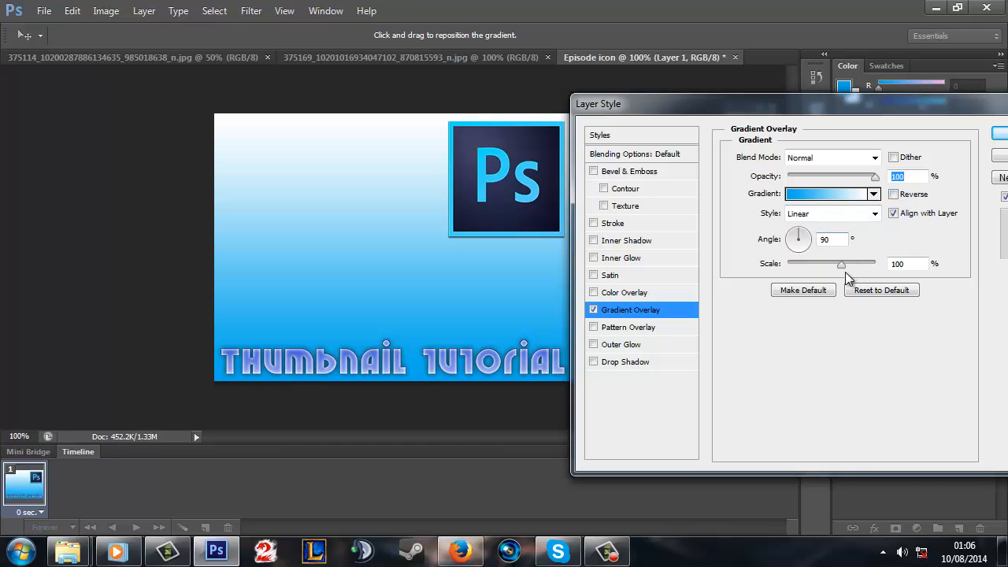
Step: Set the Gradient Overlay scale to 111%, try the Reverse option, and apply the layer style with Reverse off
mouse_move(841, 266)
mouse_down()
mouse_move(776, 268)
mouse_move(866, 267)
mouse_move(852, 267)
mouse_up()
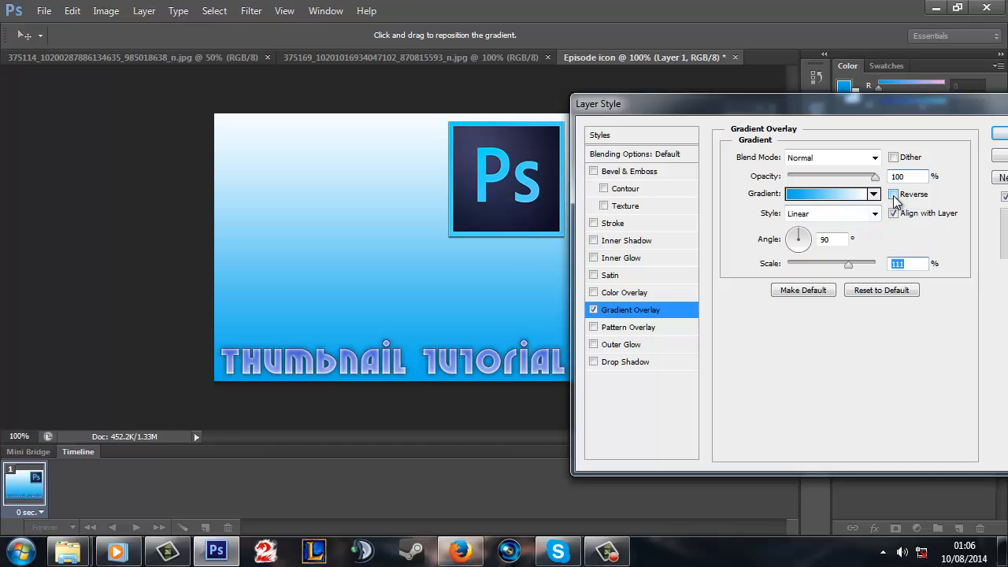
click(894, 195)
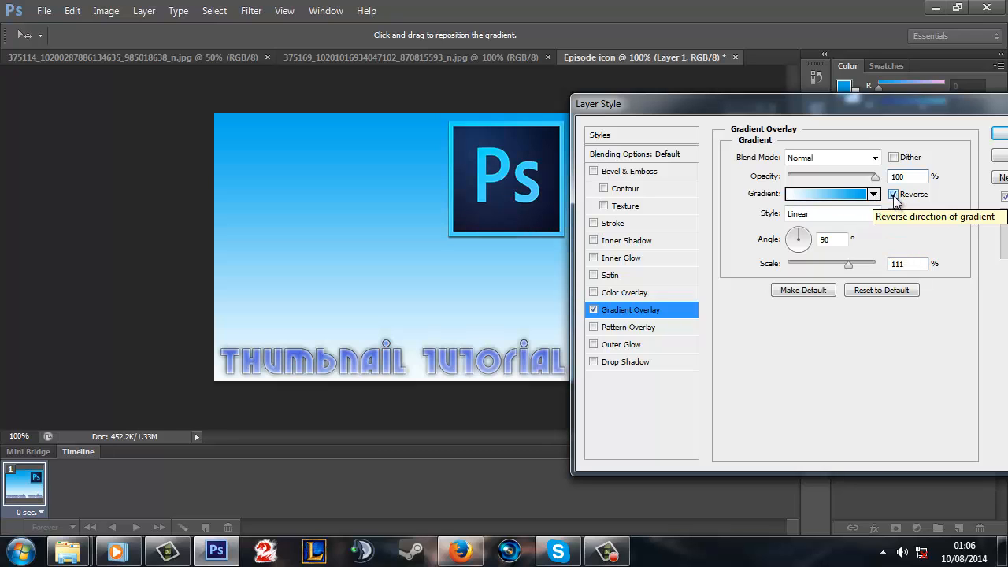
click(894, 194)
click(894, 194)
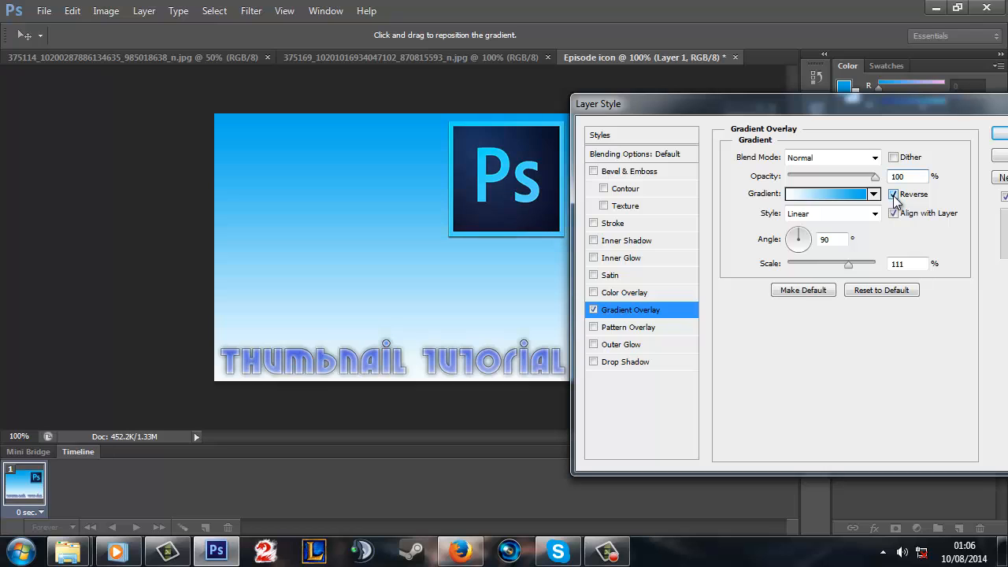
drag(793, 104, 849, 90)
click(953, 183)
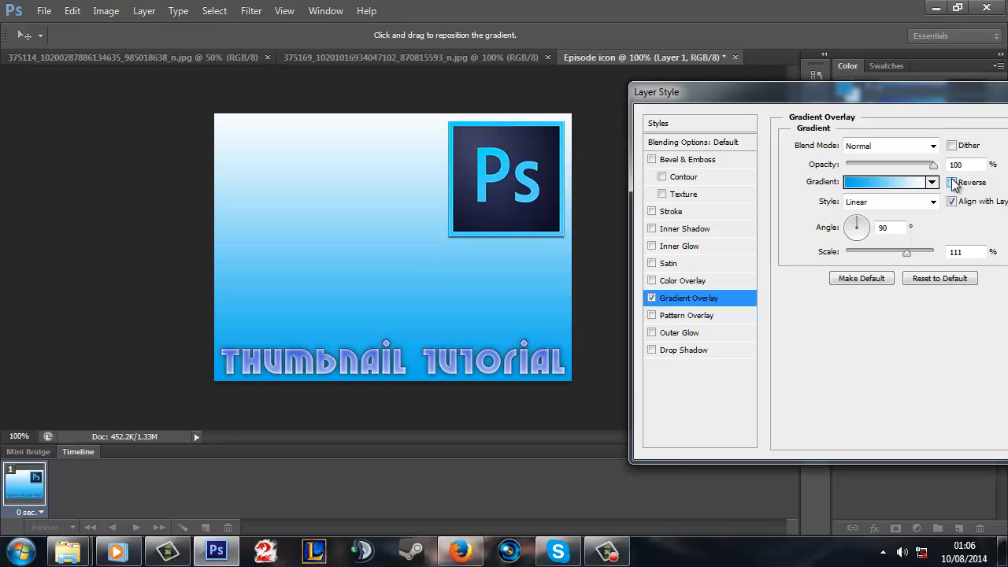
drag(852, 94, 750, 83)
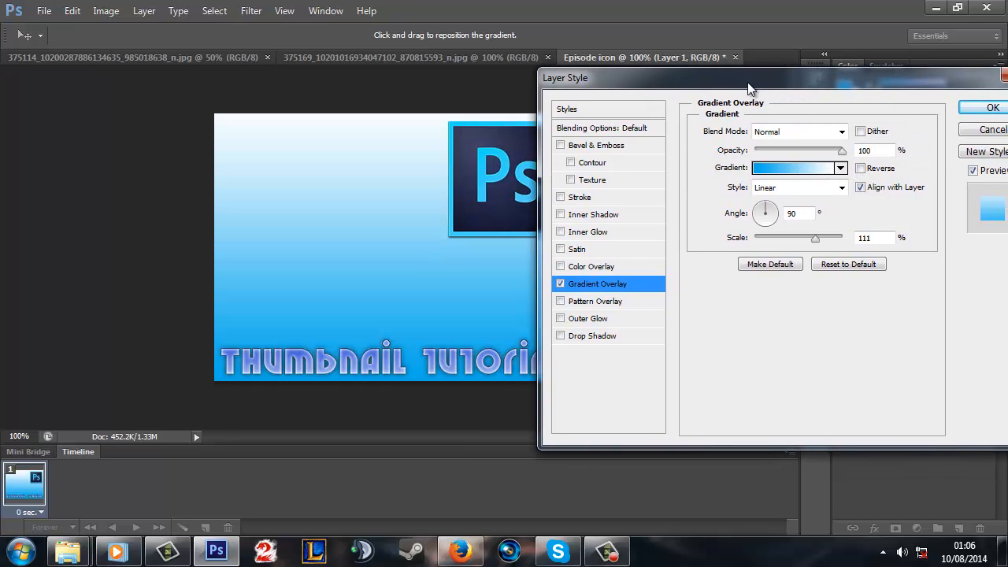
drag(855, 85, 833, 90)
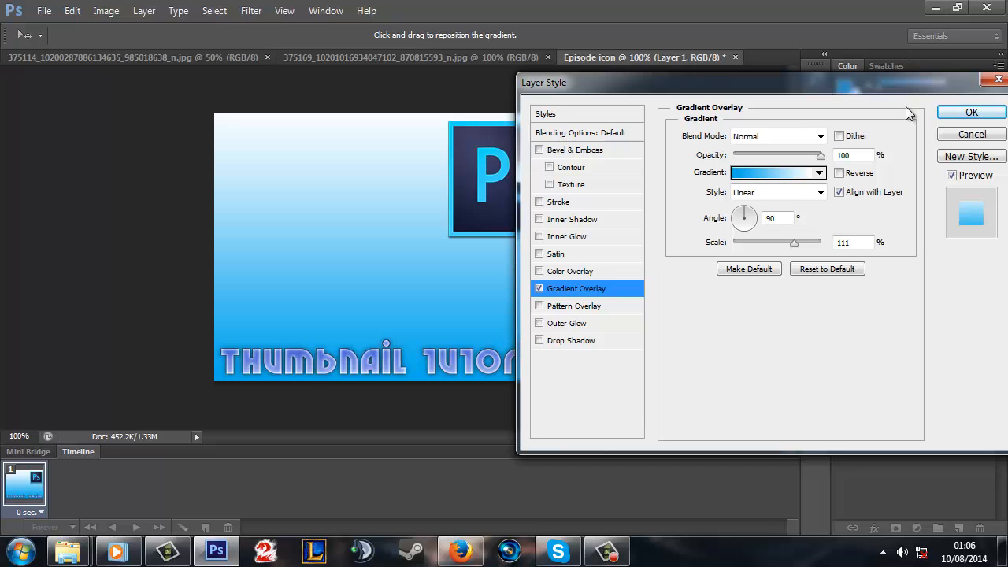
click(970, 114)
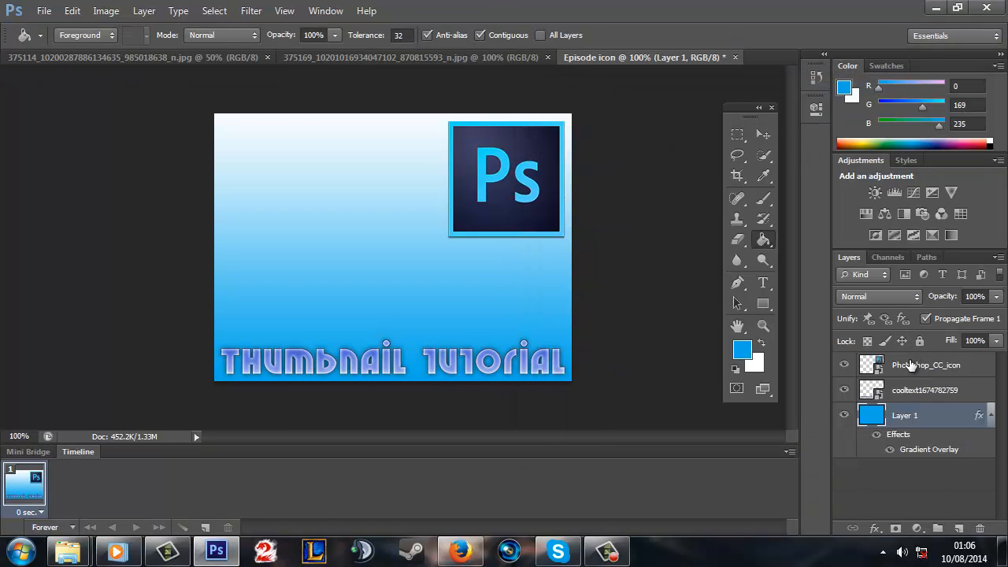
Step: Move the Photoshop_CC_icon layer across to the upper-left corner of the canvas with the Move tool
click(911, 365)
click(764, 136)
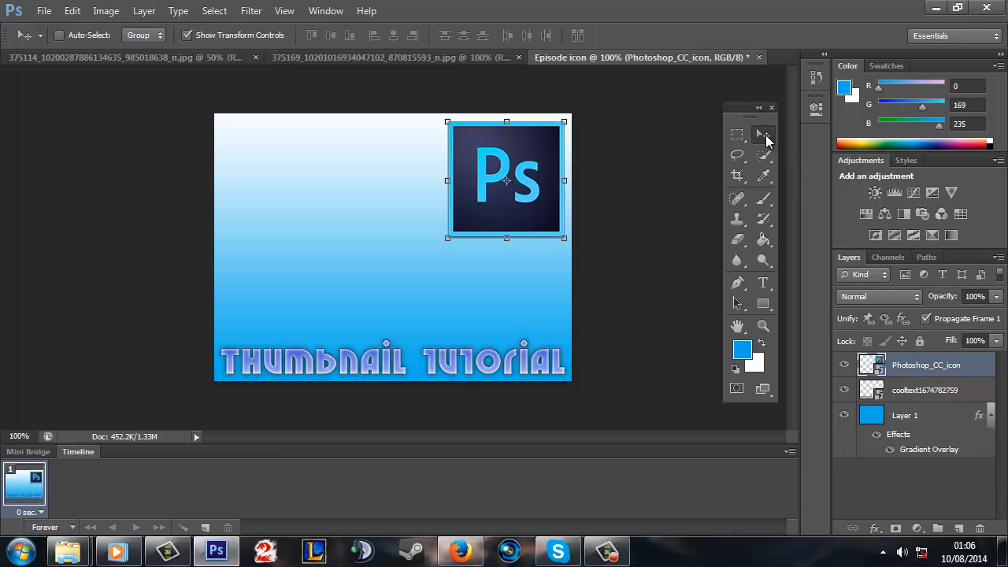
drag(536, 178, 309, 173)
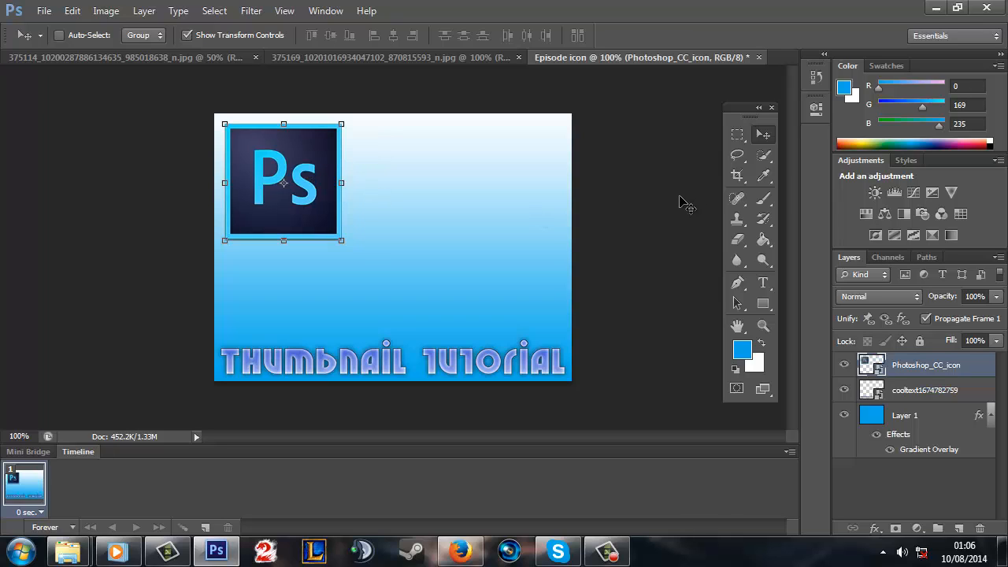
click(737, 135)
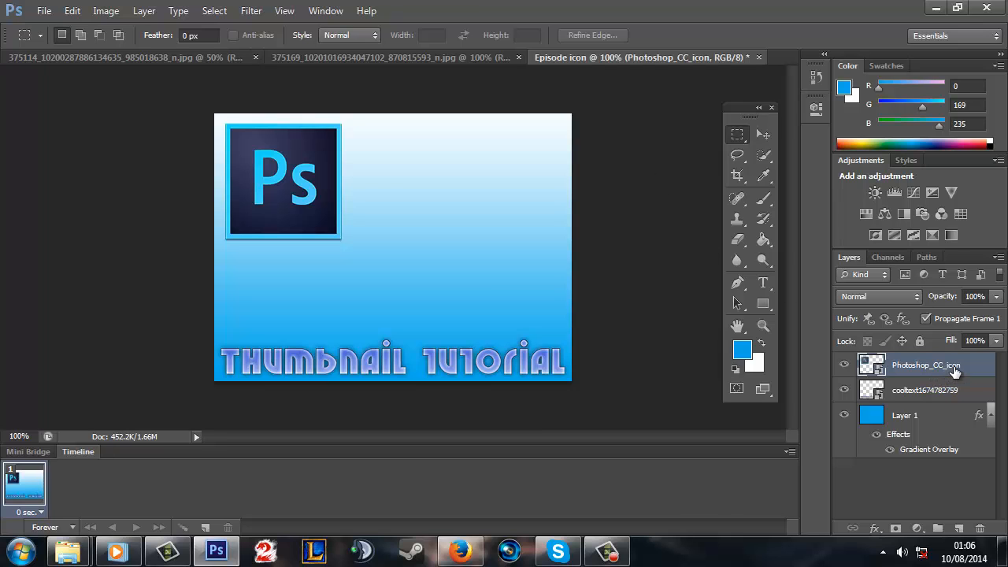
Step: Open the Layer Style settings of Photoshop_CC_icon and try Bevel & Emboss with Contour, leaving both switched off
double_click(981, 369)
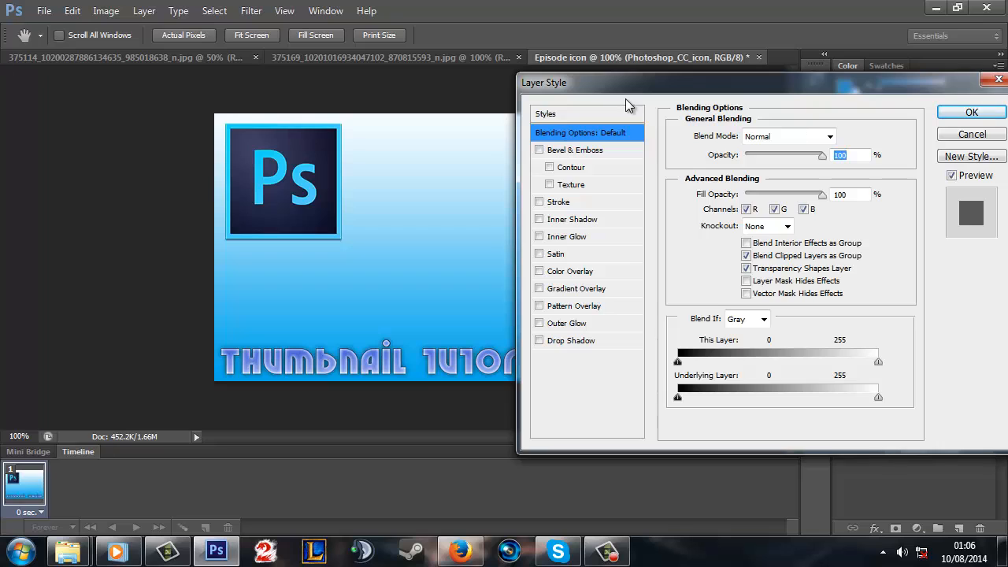
drag(643, 89, 654, 94)
click(549, 153)
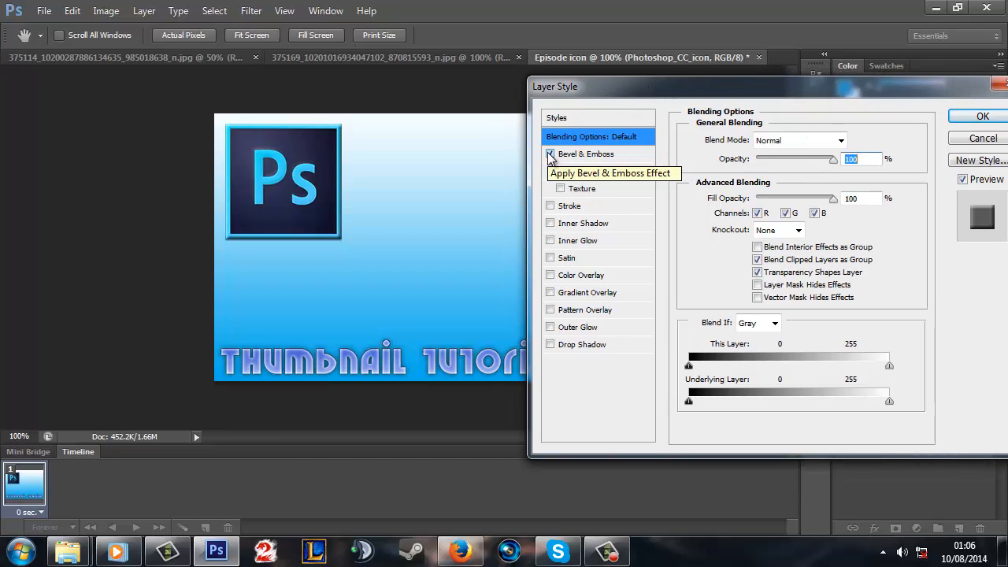
click(586, 173)
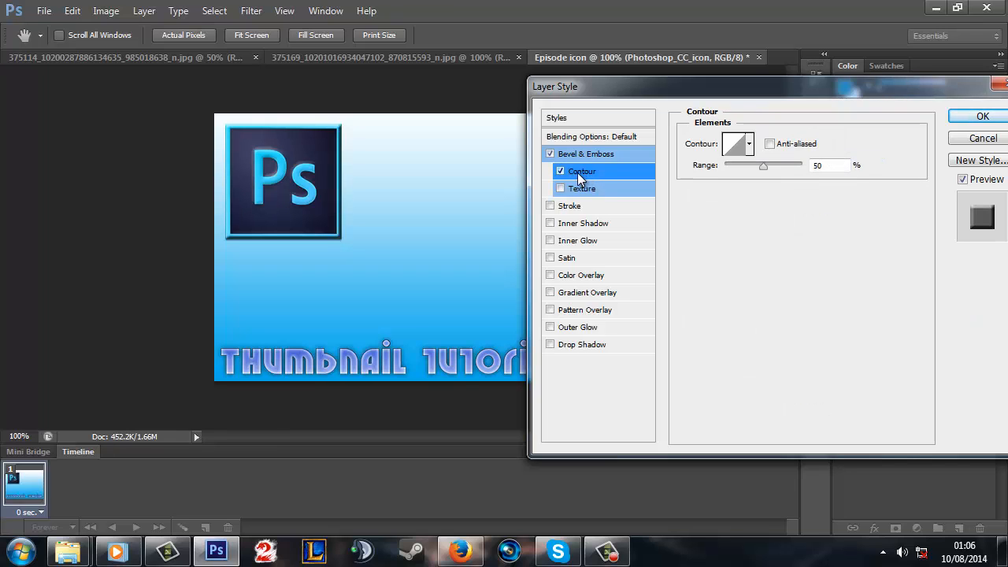
click(549, 155)
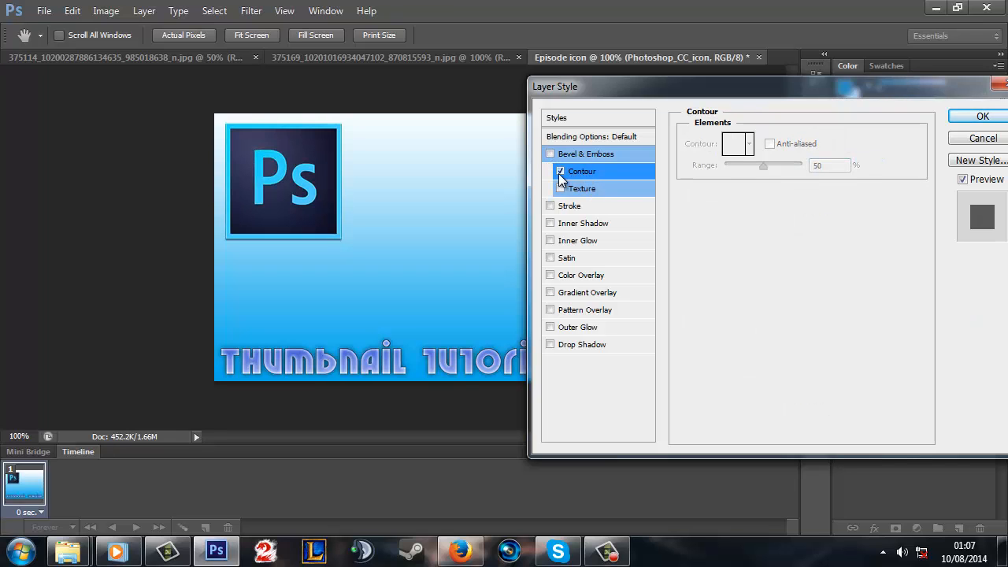
click(561, 171)
Step: Try a black outside Stroke of 1 px on the Photoshop icon and switch it off again
click(550, 205)
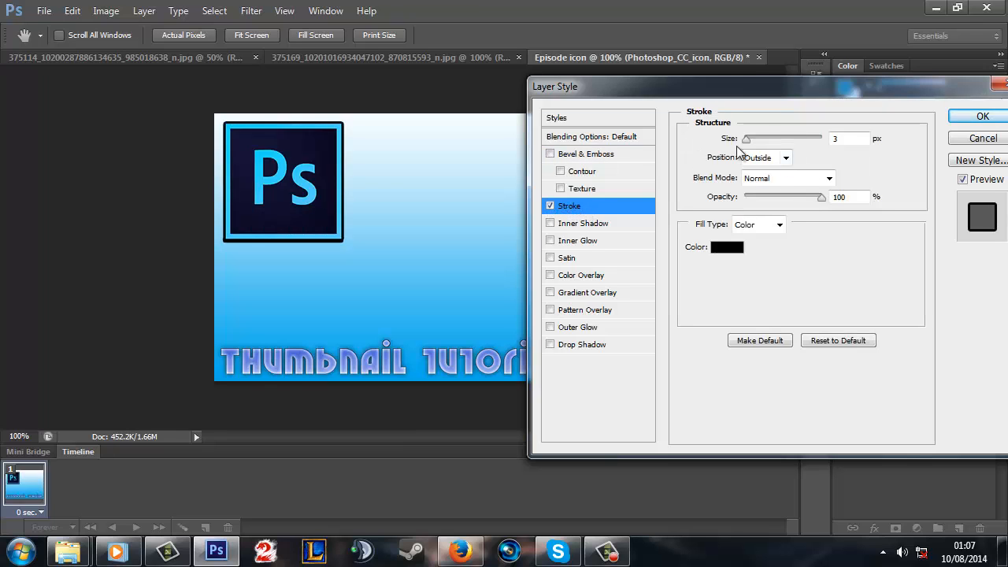
mouse_move(745, 141)
mouse_down()
mouse_move(773, 142)
mouse_move(740, 144)
mouse_up()
click(550, 206)
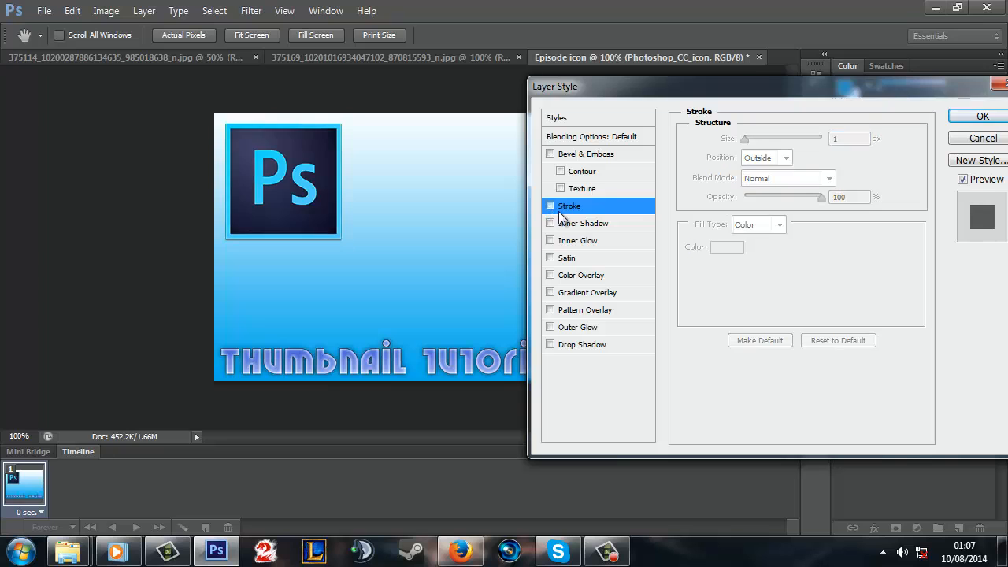
Step: Try the Inner Shadow and Inner Glow effects on the Photoshop icon, switching each off again
click(581, 223)
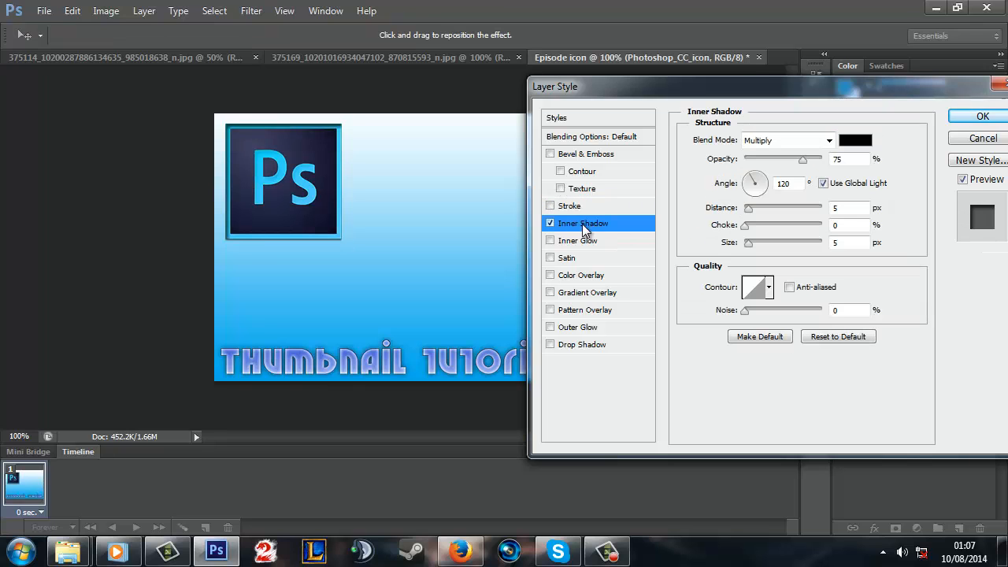
click(553, 224)
click(566, 238)
click(552, 241)
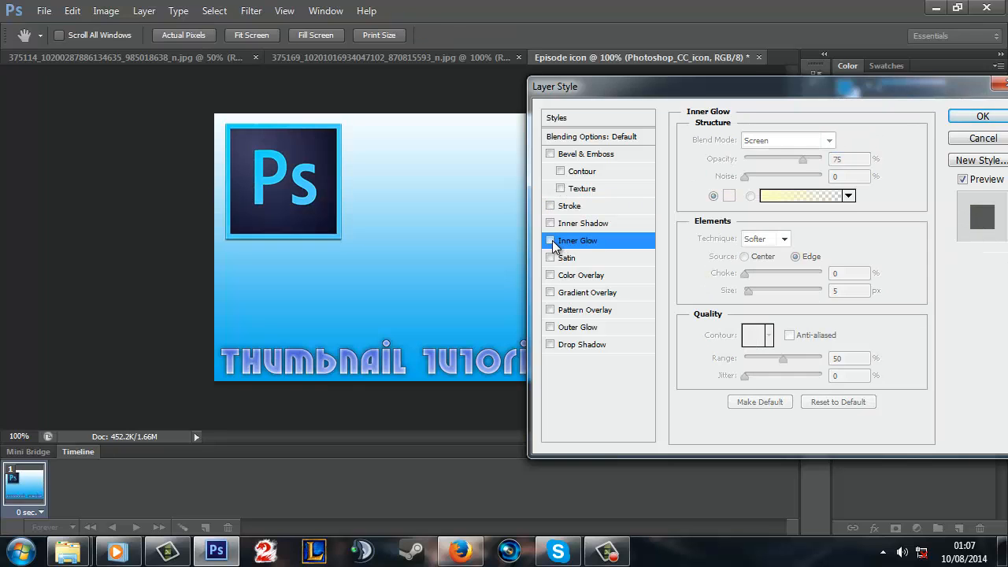
Step: Preview Inner Glow once more and the Satin effect on the Photoshop icon, leaving both switched off
click(550, 257)
click(551, 258)
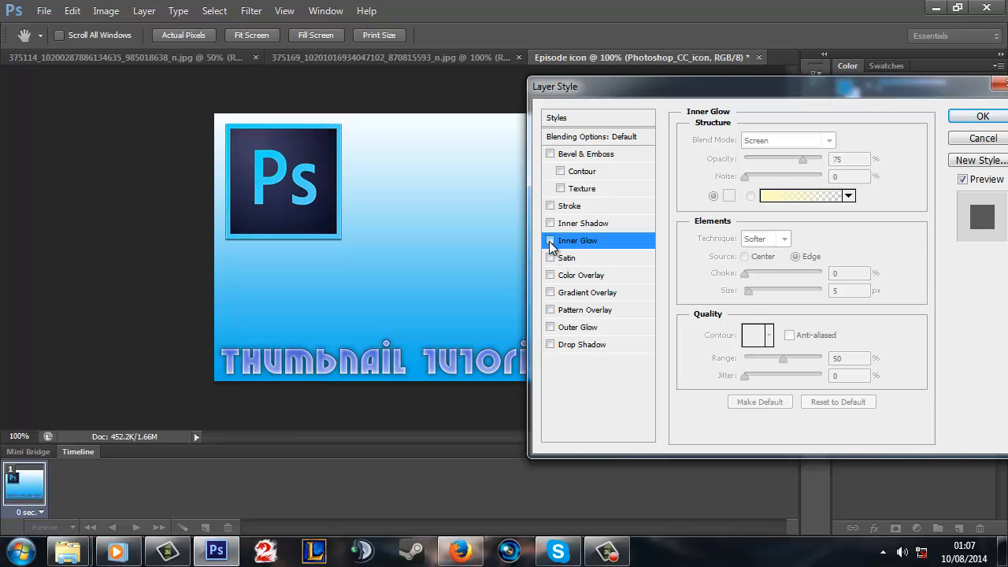
click(550, 242)
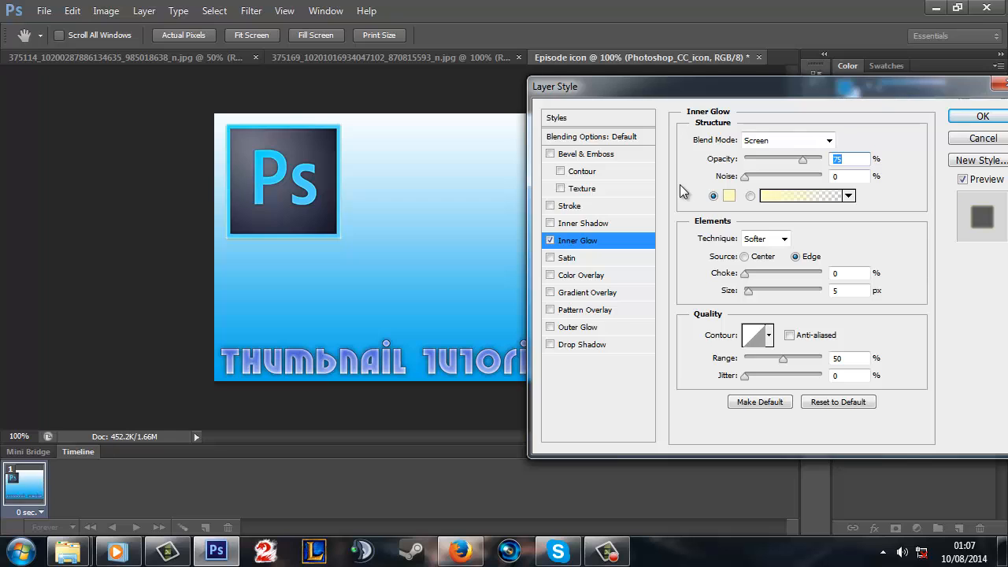
click(553, 241)
click(556, 237)
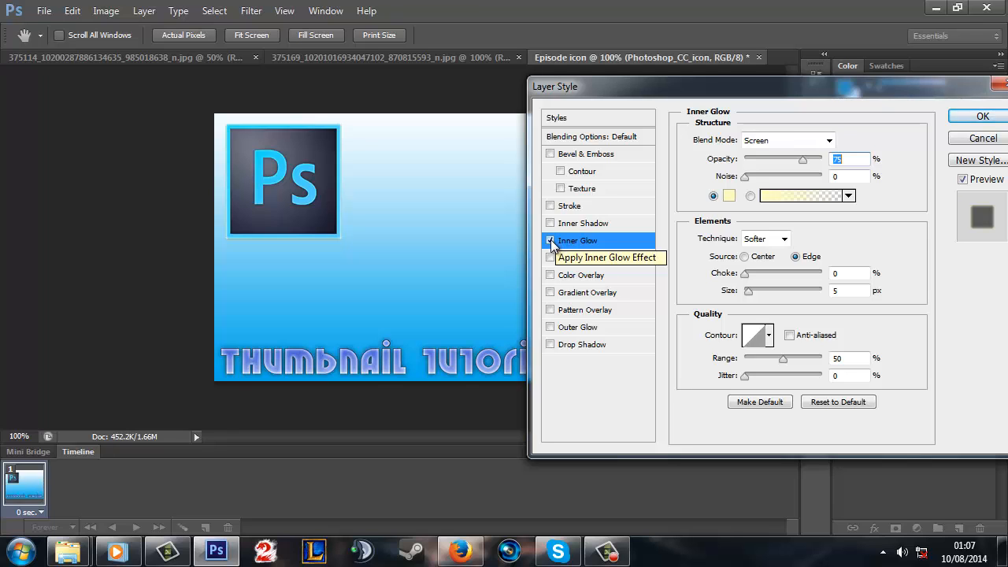
click(551, 240)
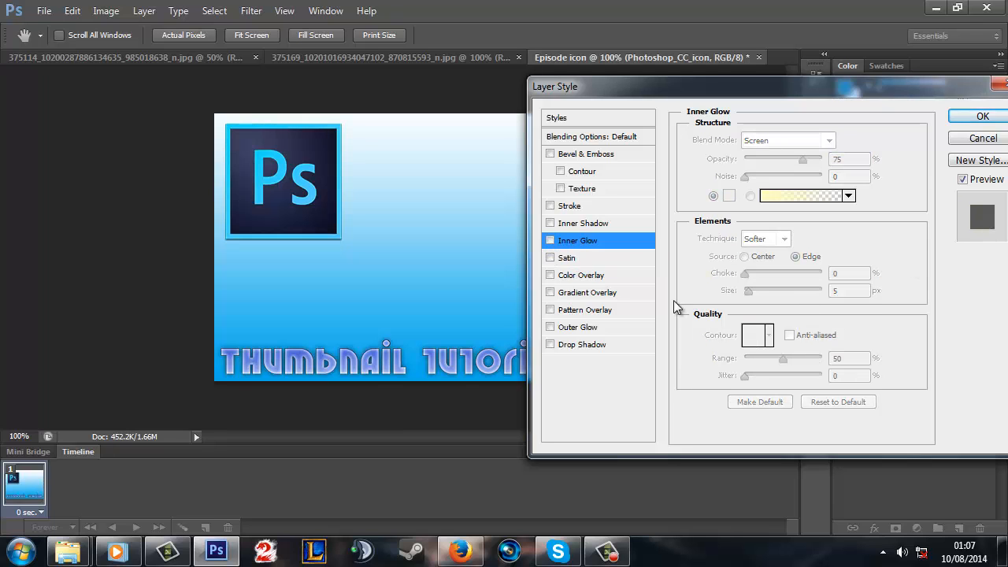
click(574, 260)
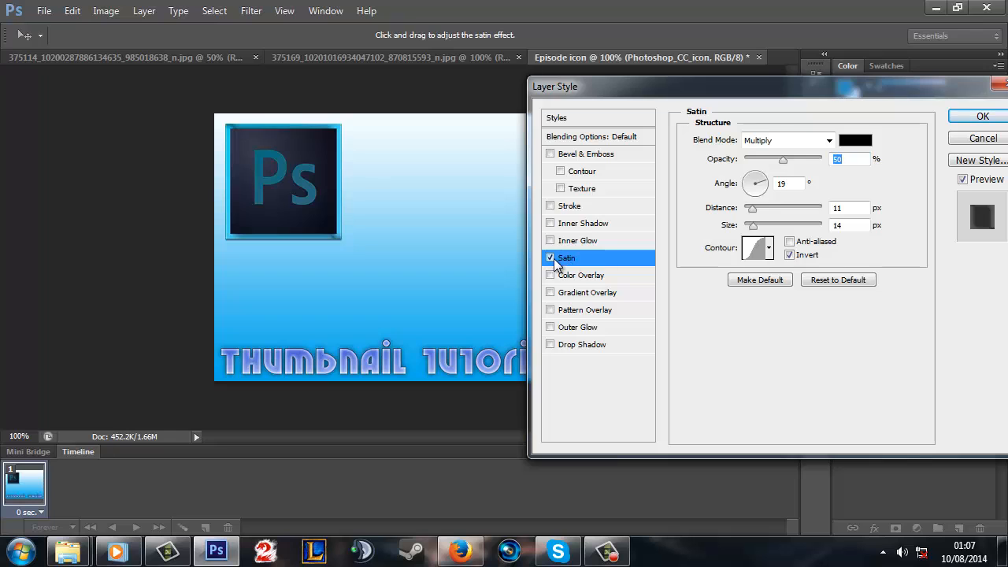
click(550, 258)
Step: Try the Color Overlay, Gradient Overlay and Pattern Overlay effects on the Photoshop icon, switching each off again
click(576, 278)
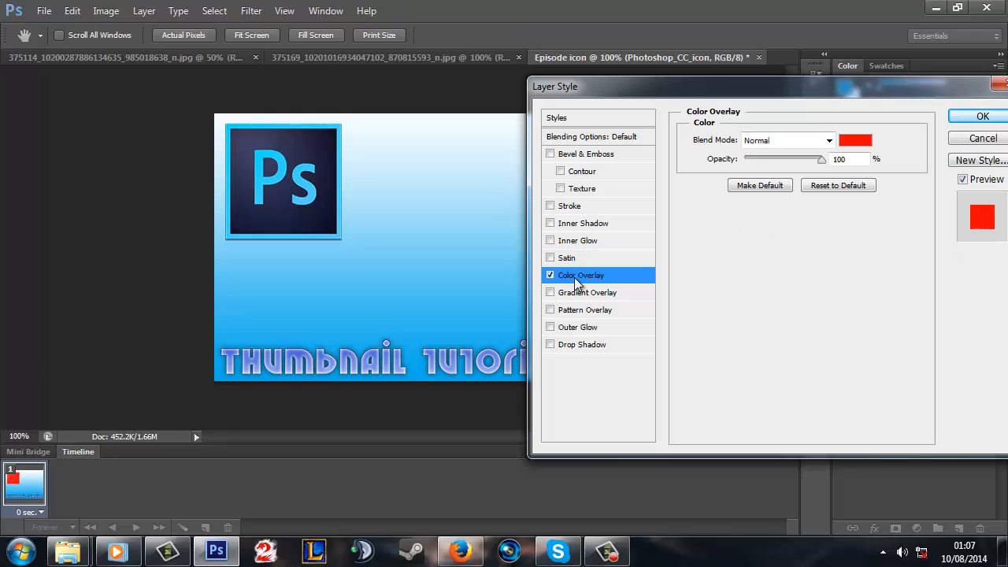
click(550, 275)
click(571, 293)
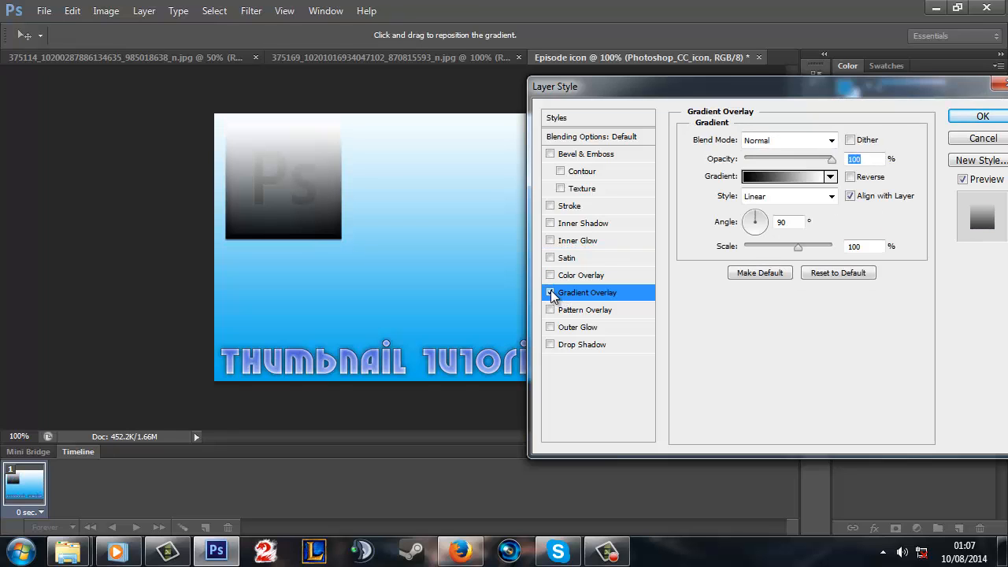
click(550, 292)
click(578, 311)
click(550, 309)
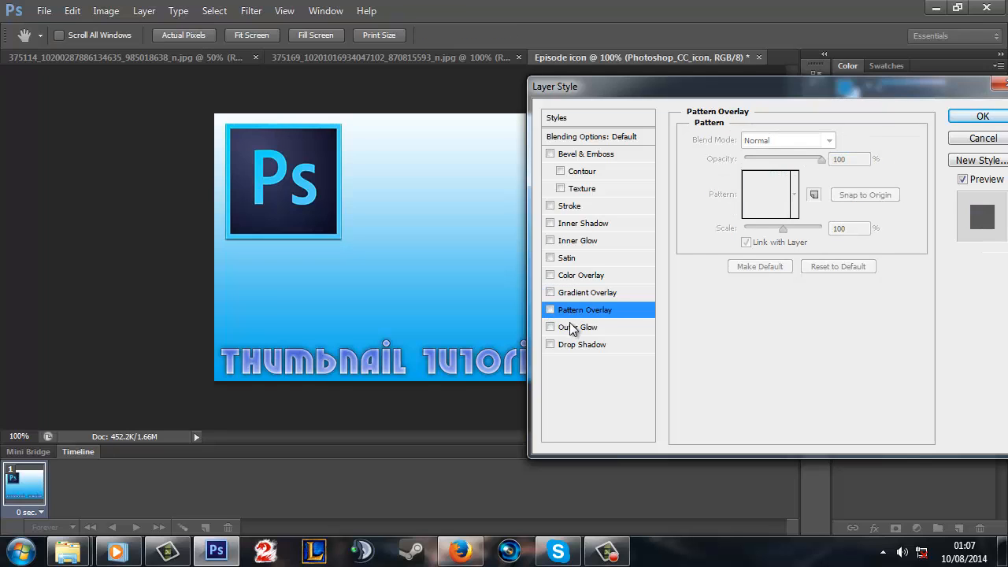
Step: Try Outer Glow on the Photoshop icon without keeping it, and apply a Drop Shadow effect to the layer
click(573, 329)
click(551, 327)
click(551, 344)
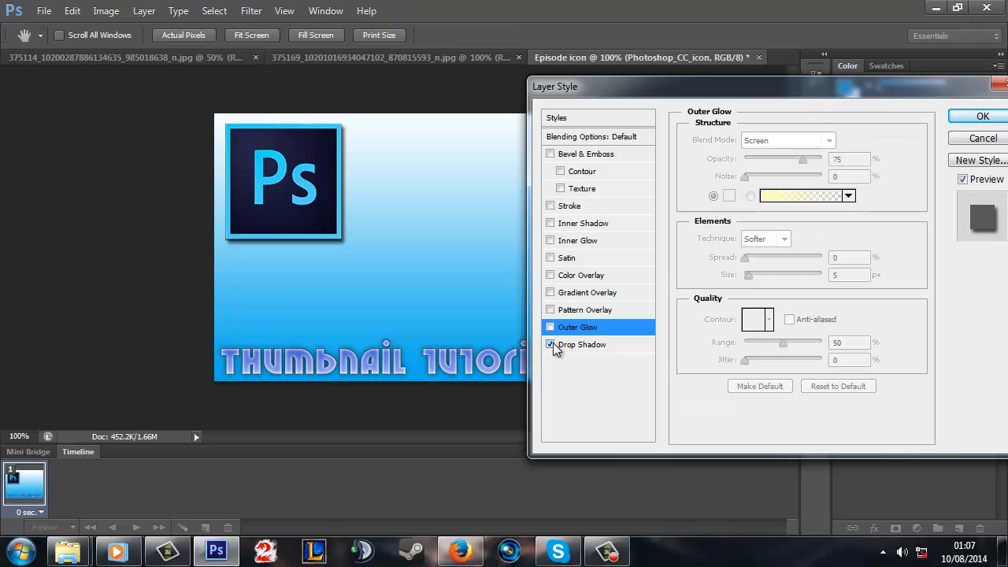
click(551, 344)
click(550, 344)
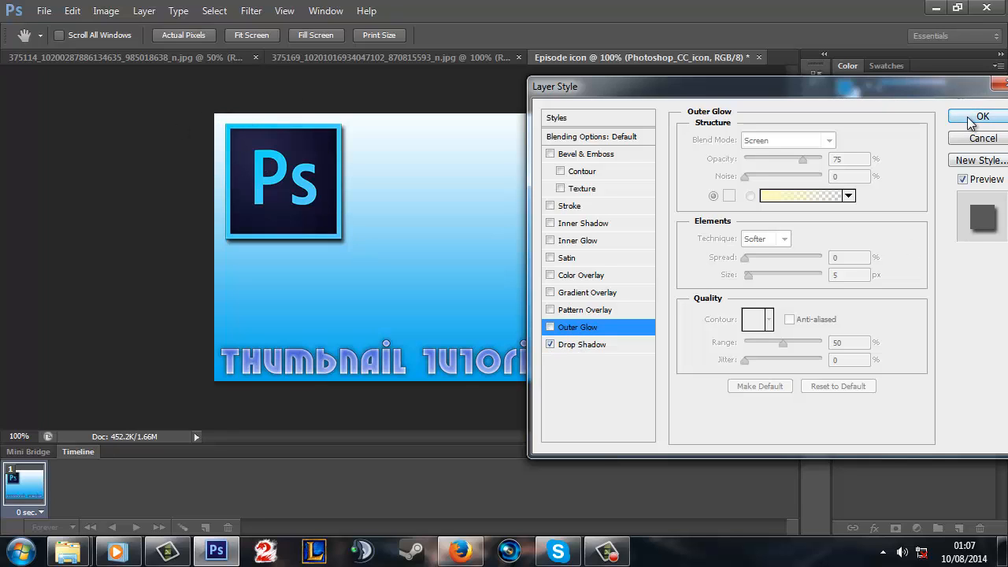
click(586, 344)
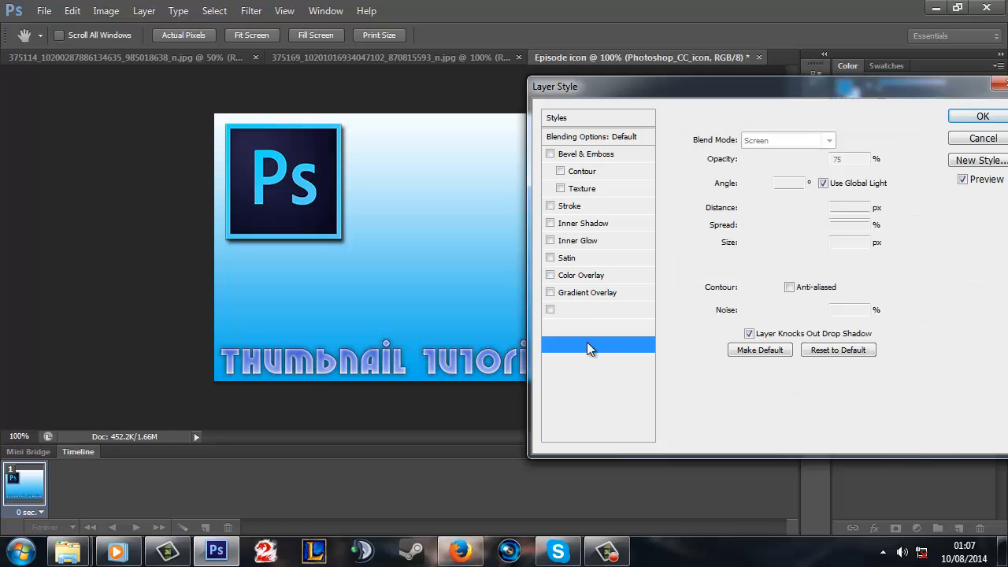
click(982, 117)
Step: Set the Type tool's text colour to white (ffffff) by sampling the upper edge of the canvas
click(762, 282)
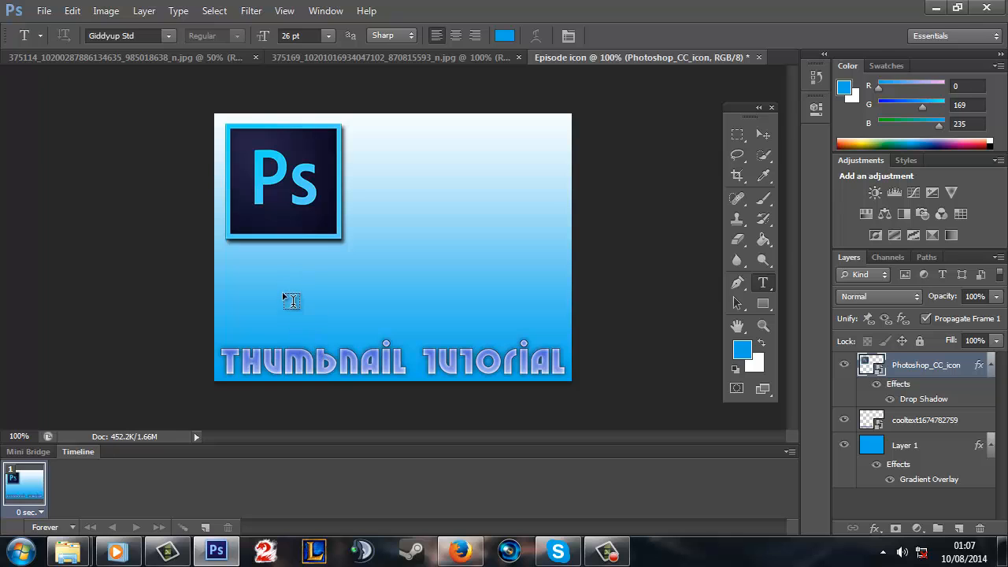
click(501, 38)
drag(315, 183, 273, 124)
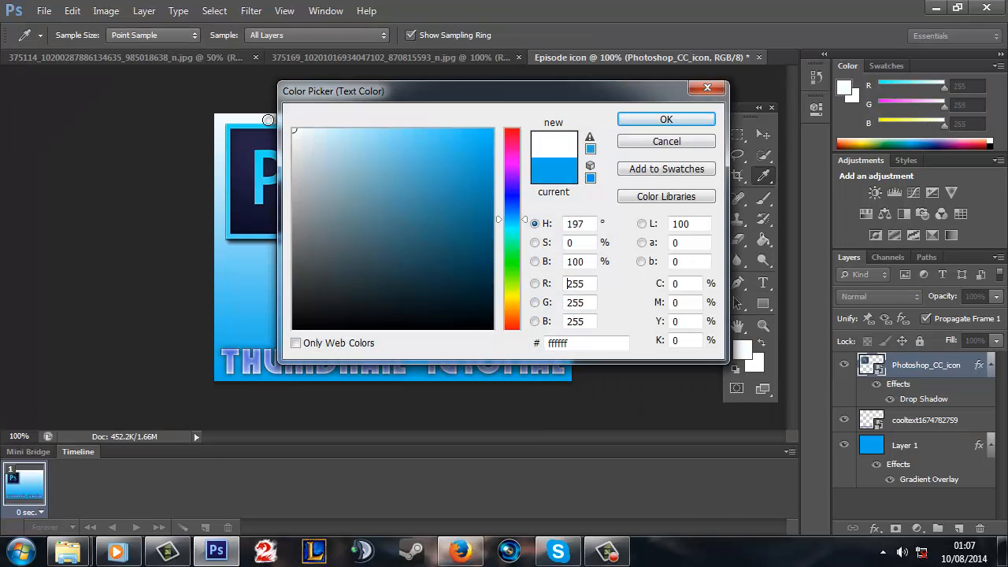
click(679, 125)
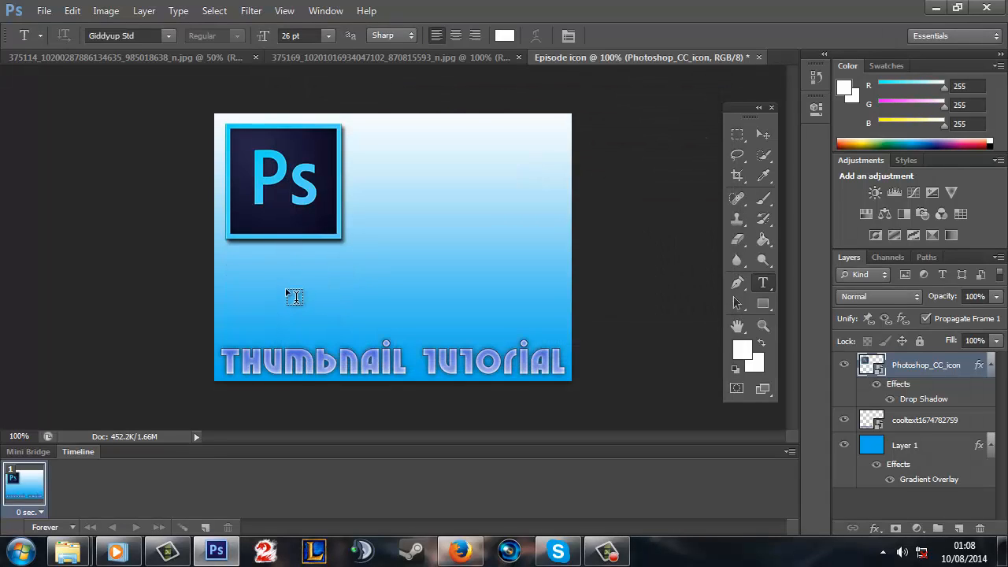
Step: Add the text "Hello youtube" in Giddyup Std at 26 pt below the Photoshop icon
click(287, 291)
click(168, 36)
click(167, 36)
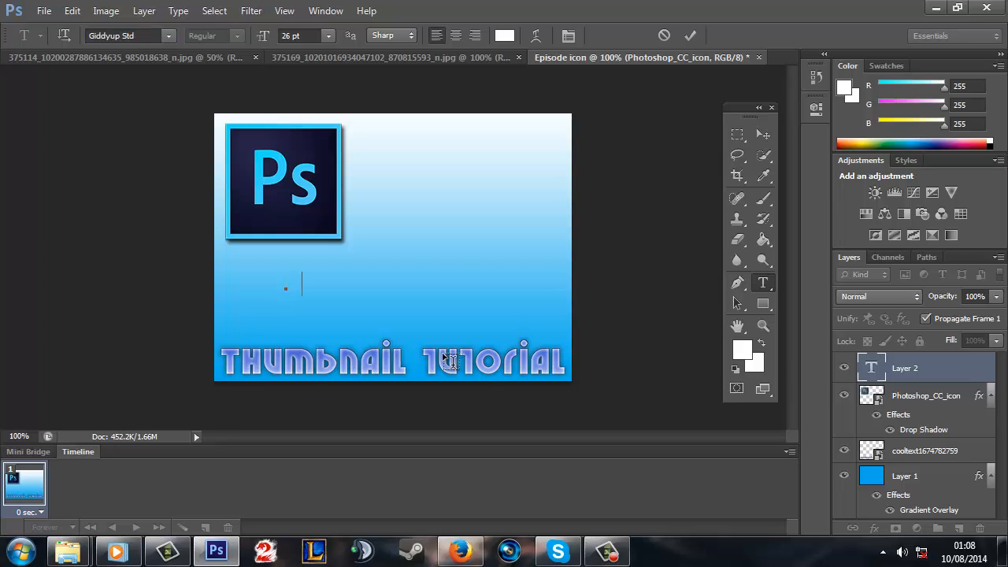
text(Hello youtube)
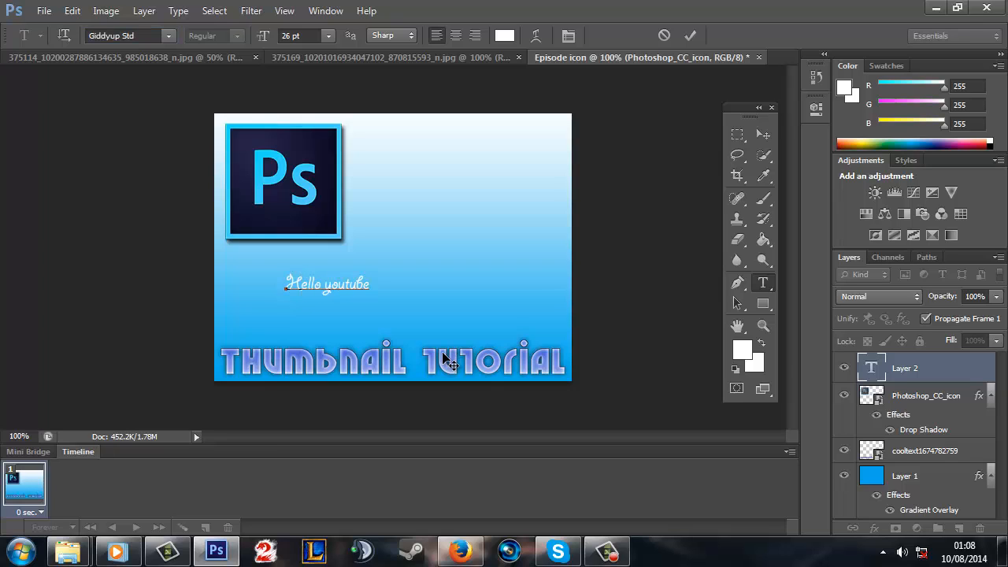
click(168, 36)
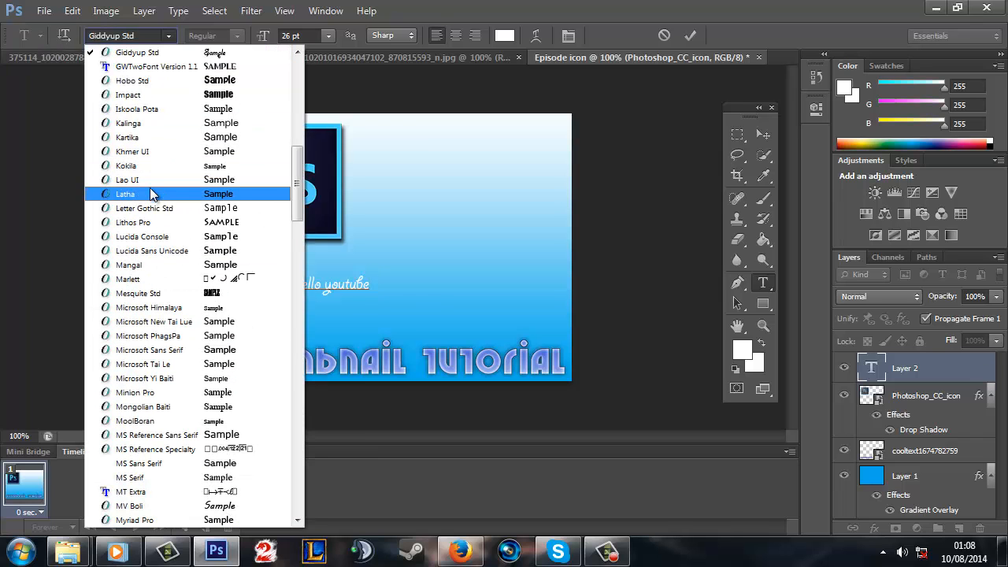
click(126, 194)
drag(369, 281, 192, 291)
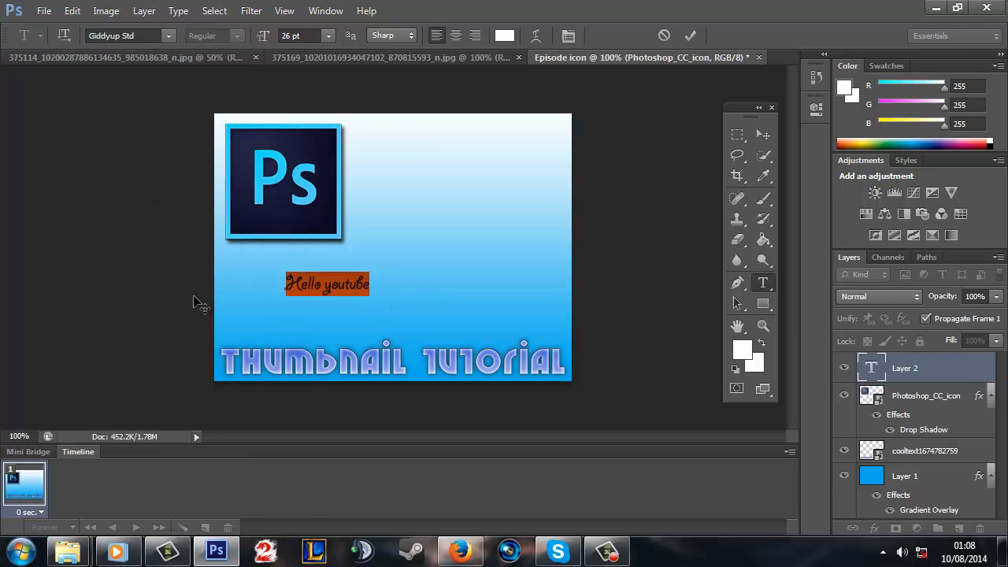
text(Hello )
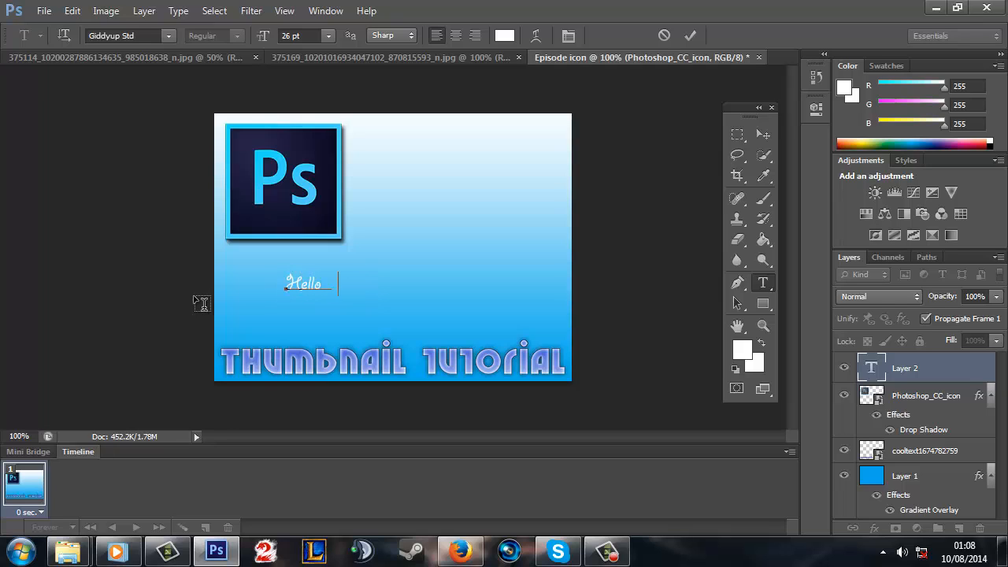
text(youtube)
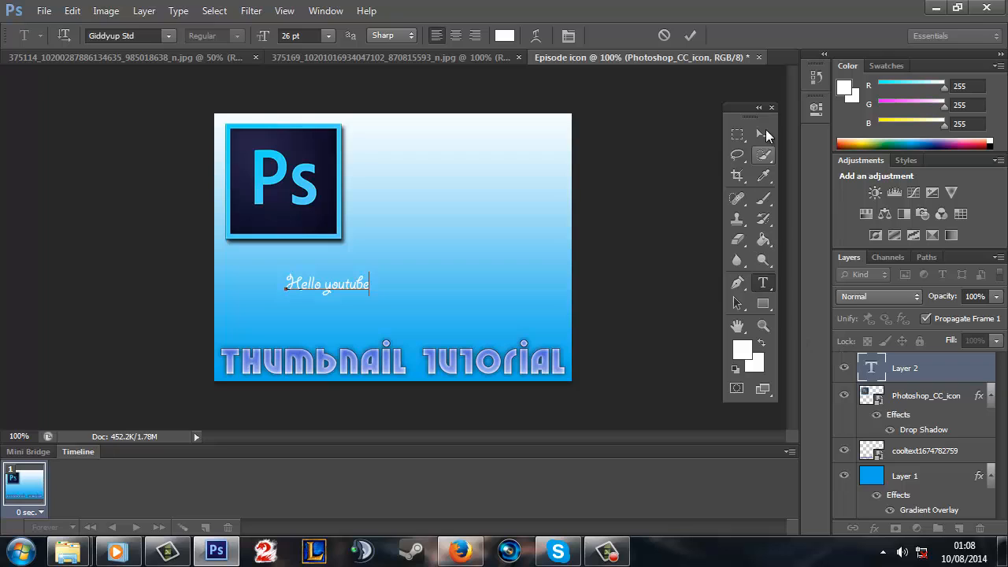
click(690, 36)
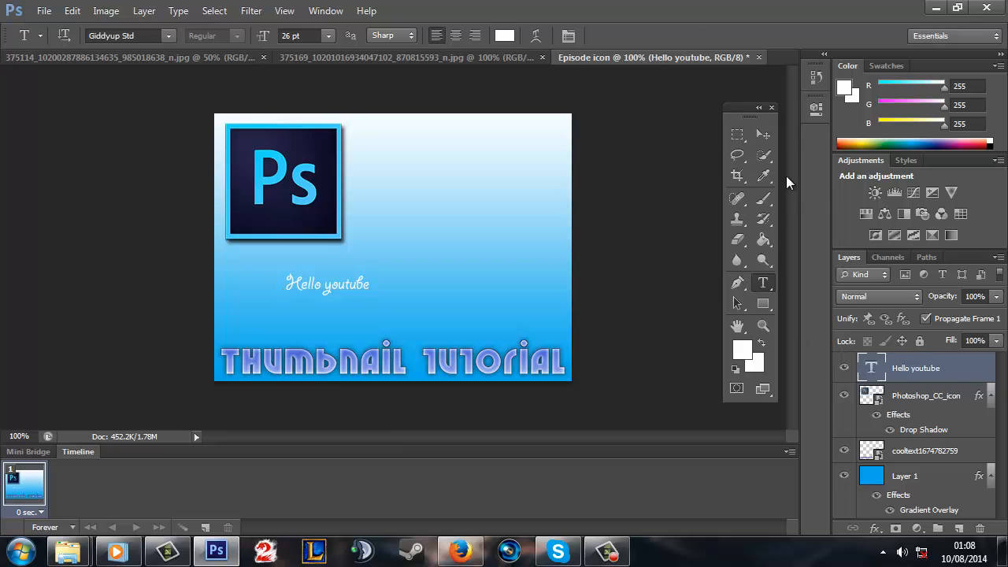
Step: Give the "Hello youtube" text layer a black outside Stroke of 1 px
double_click(948, 370)
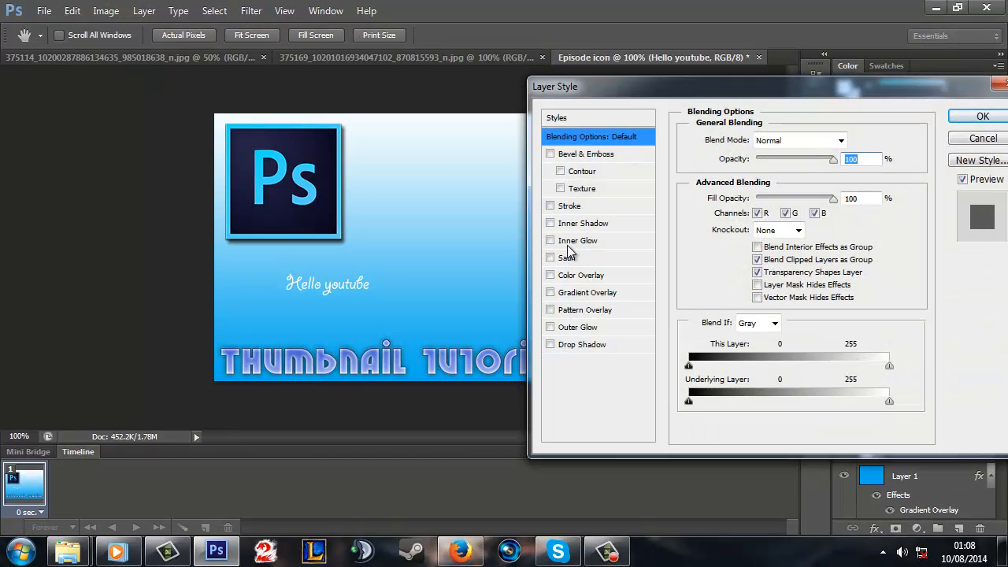
click(551, 206)
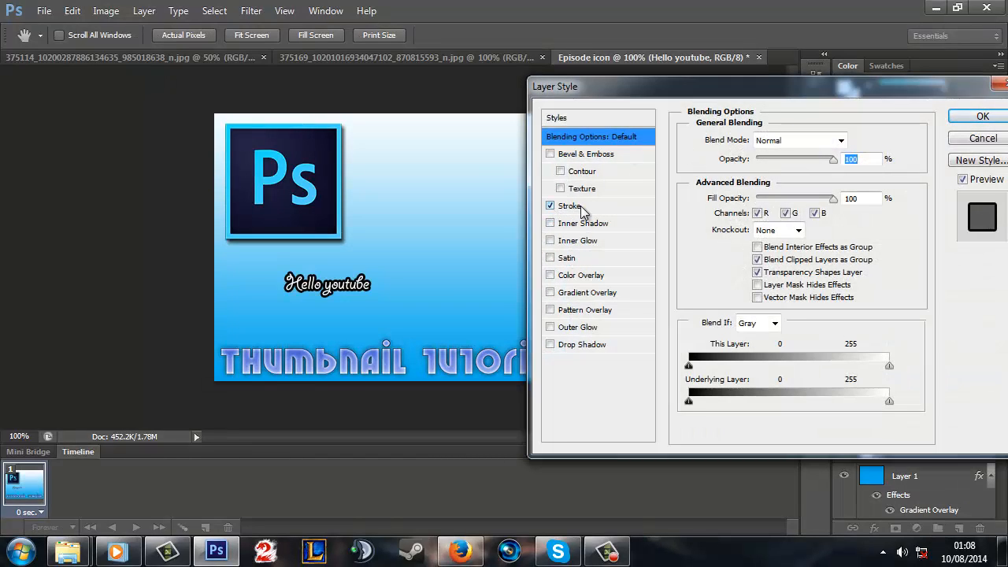
click(580, 205)
drag(748, 146, 745, 147)
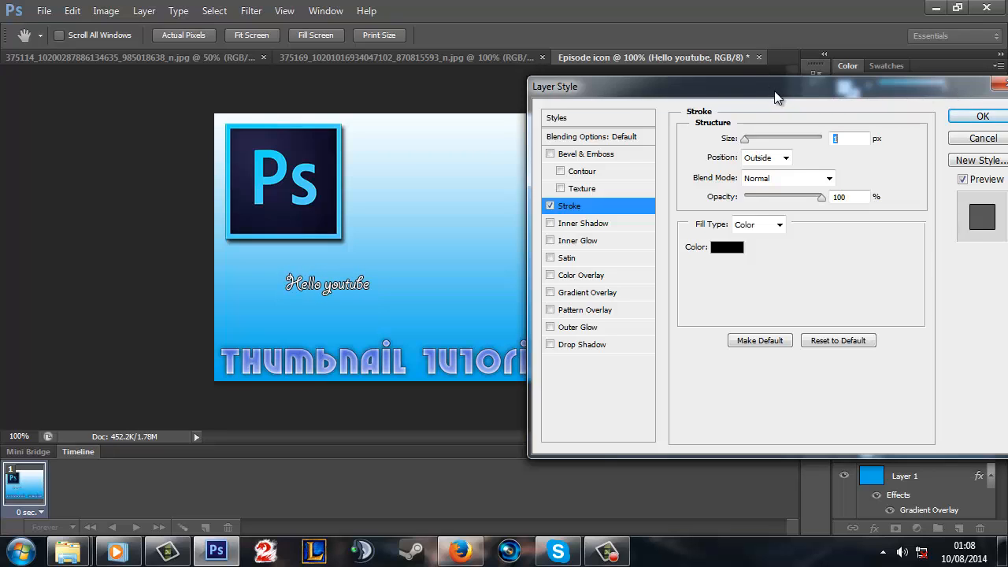
drag(774, 93, 700, 89)
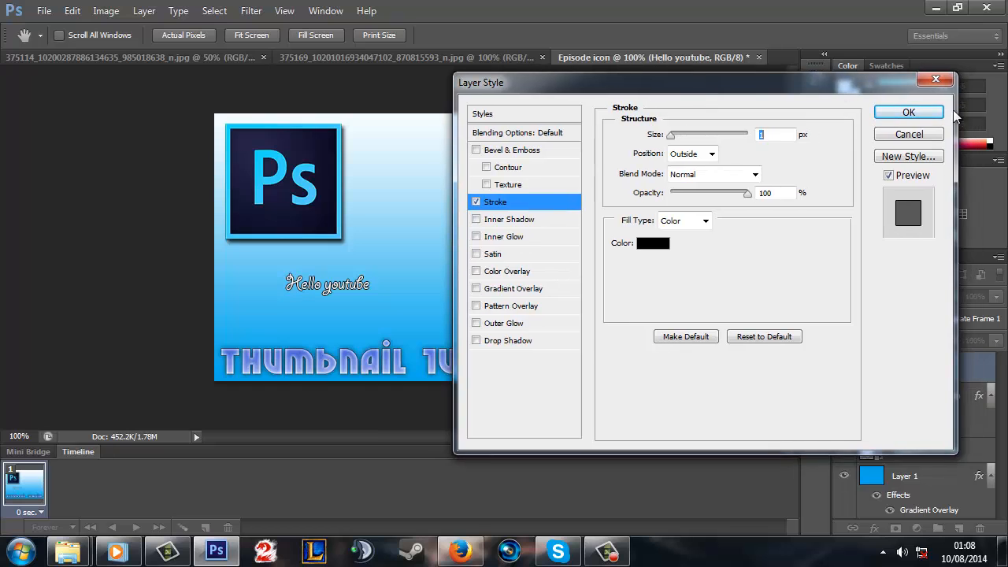
click(910, 112)
Step: Move the "Hello youtube" text towards the canvas centre and enlarge it to about 245% width and 182% height
click(763, 135)
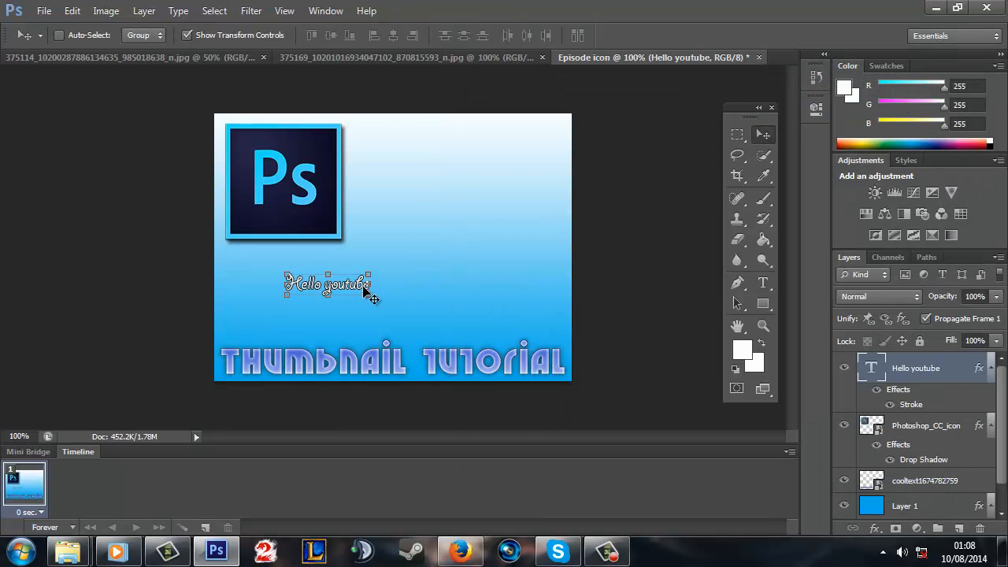
drag(293, 279, 465, 292)
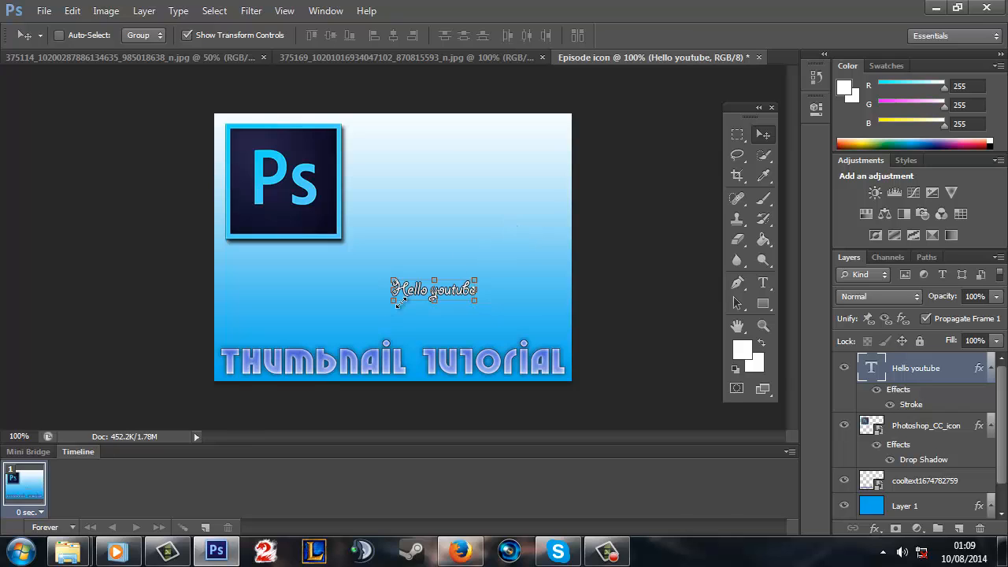
drag(393, 300, 271, 320)
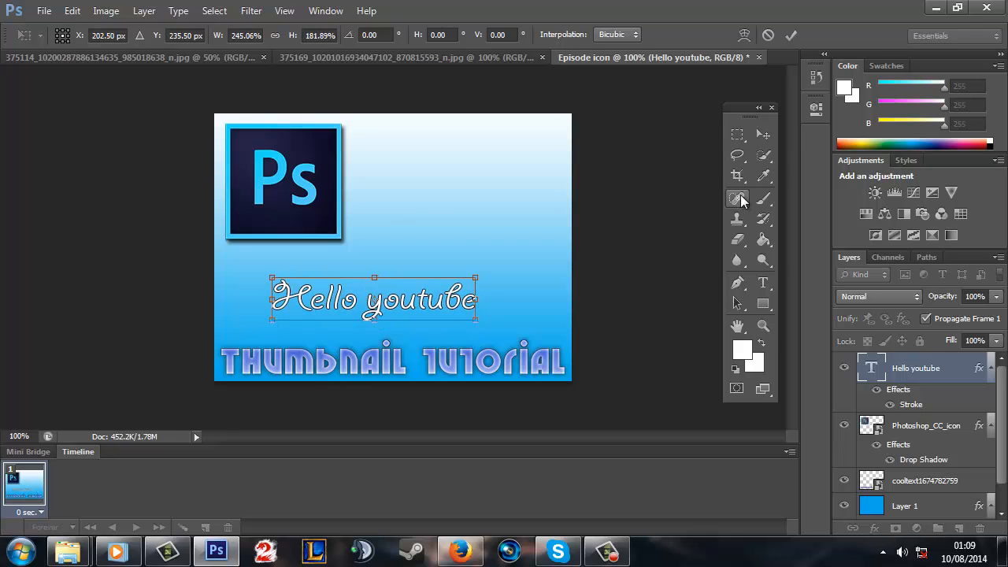
click(789, 36)
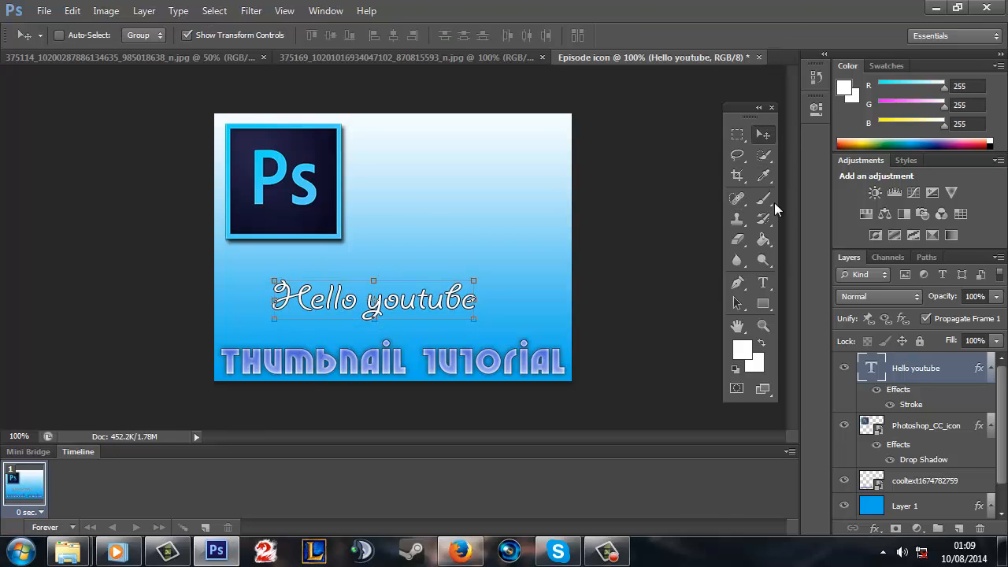
Step: Delete all the "Hello youtube" text from its text layer
click(763, 283)
drag(476, 299, 254, 301)
key(BackSpace)
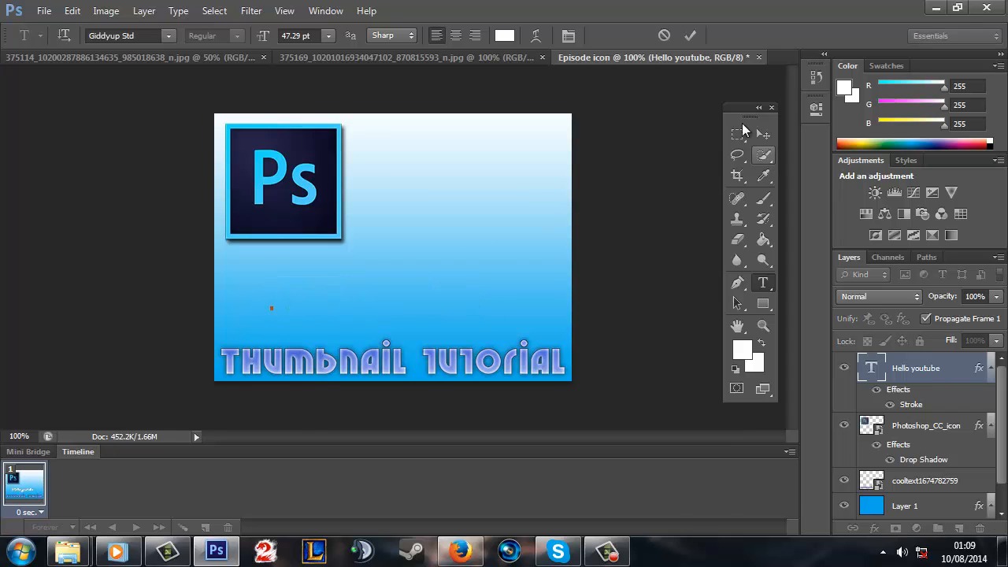
click(694, 36)
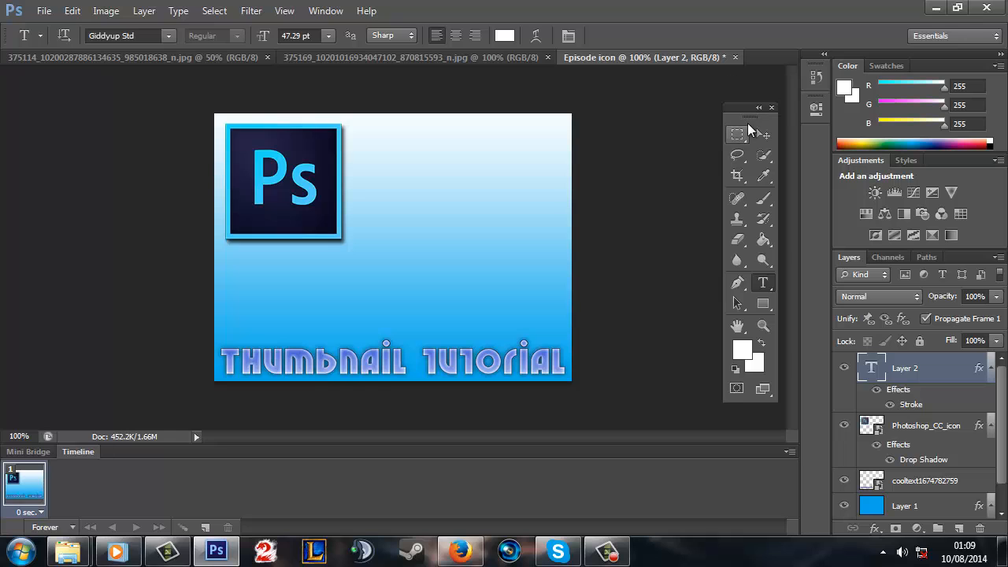
Step: Resize the episode icon image to 1000 pixels wide by 600 pixels high
click(107, 11)
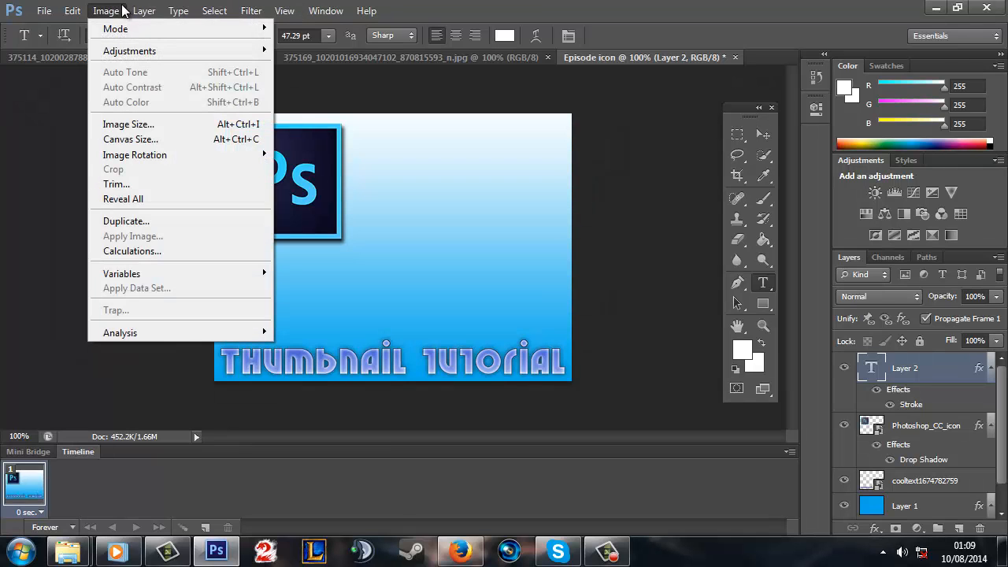
click(161, 124)
drag(522, 101, 721, 130)
double_click(622, 170)
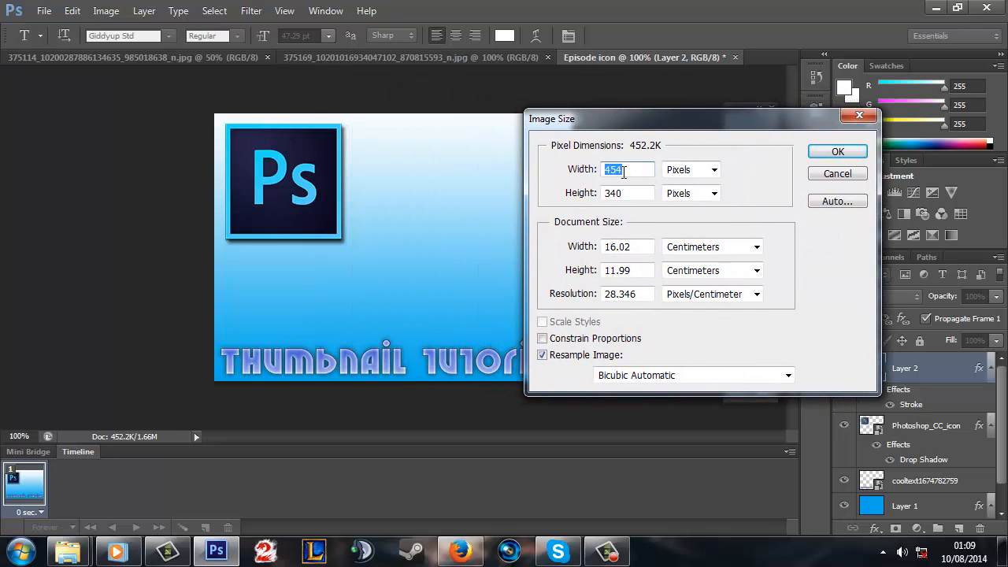
drag(636, 170, 589, 175)
text(1)
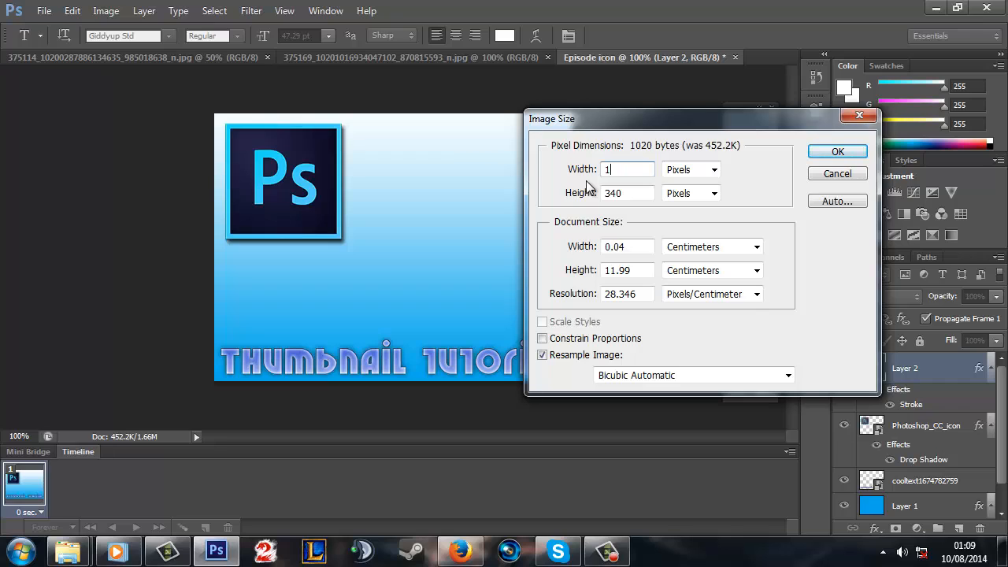
text(000)
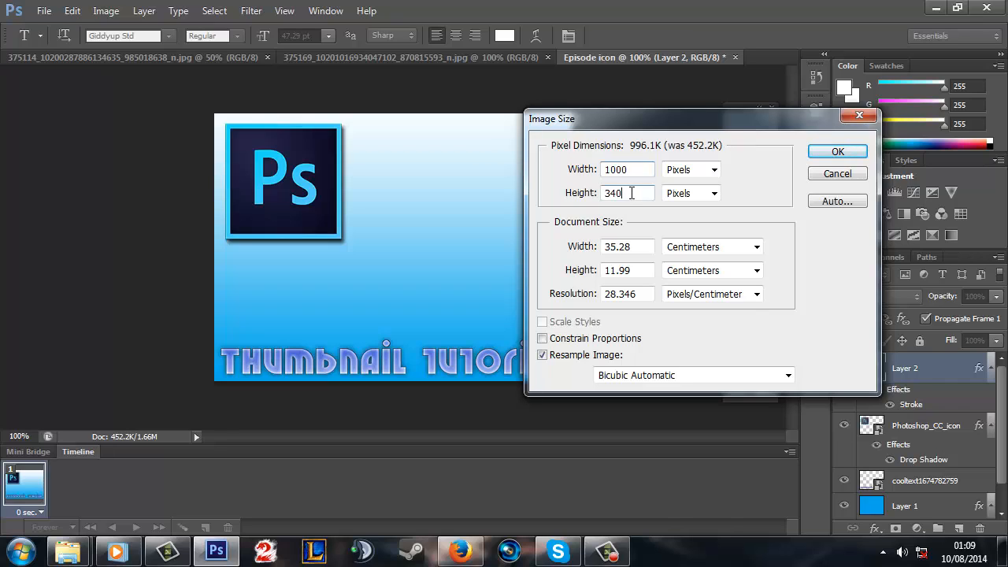
key(Tab)
text(600)
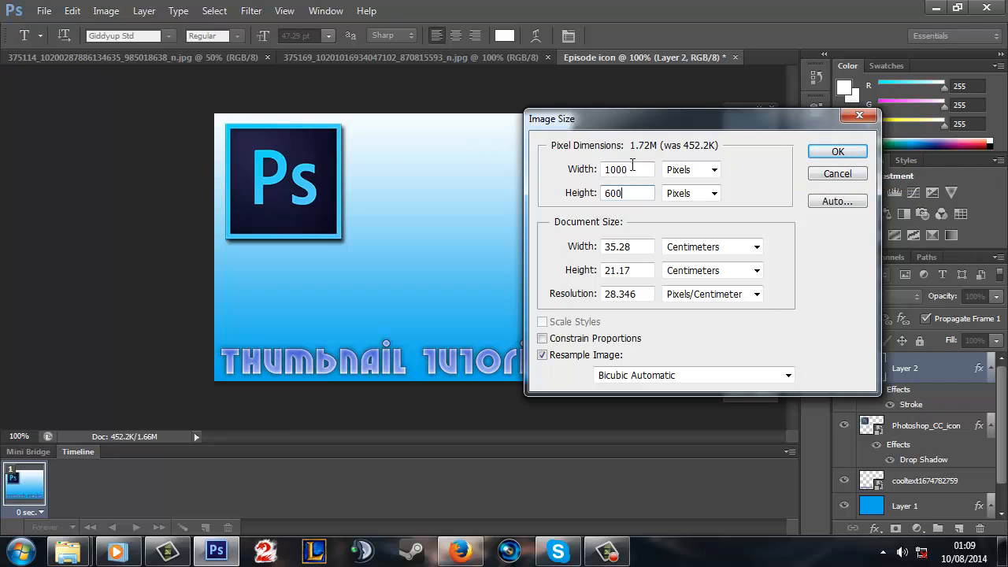
click(857, 155)
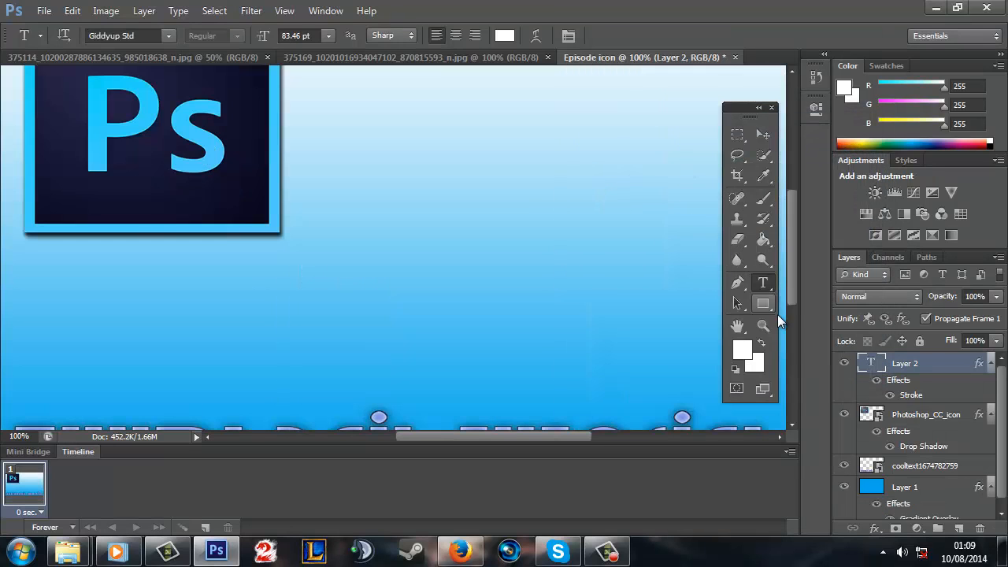
Step: Nudge the Photoshop icon slightly left and down, and the "Thumbnail Tutorial" logo slightly up
click(764, 326)
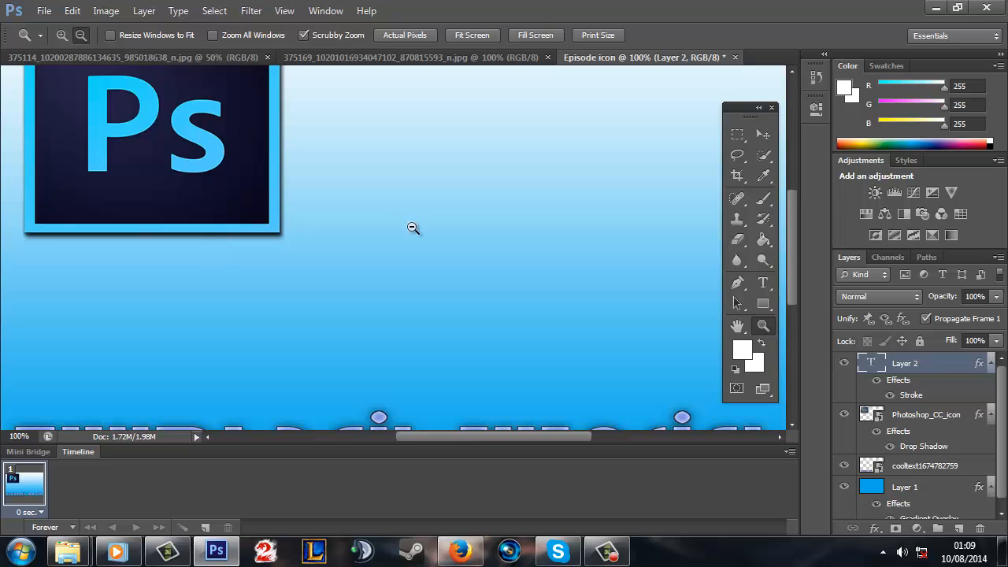
alt+click(412, 226)
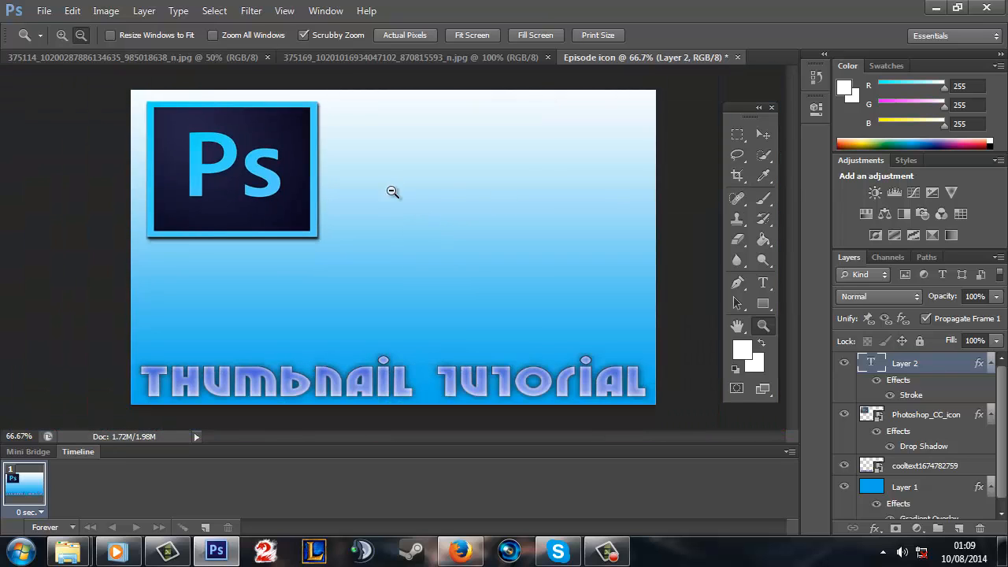
alt+click(406, 198)
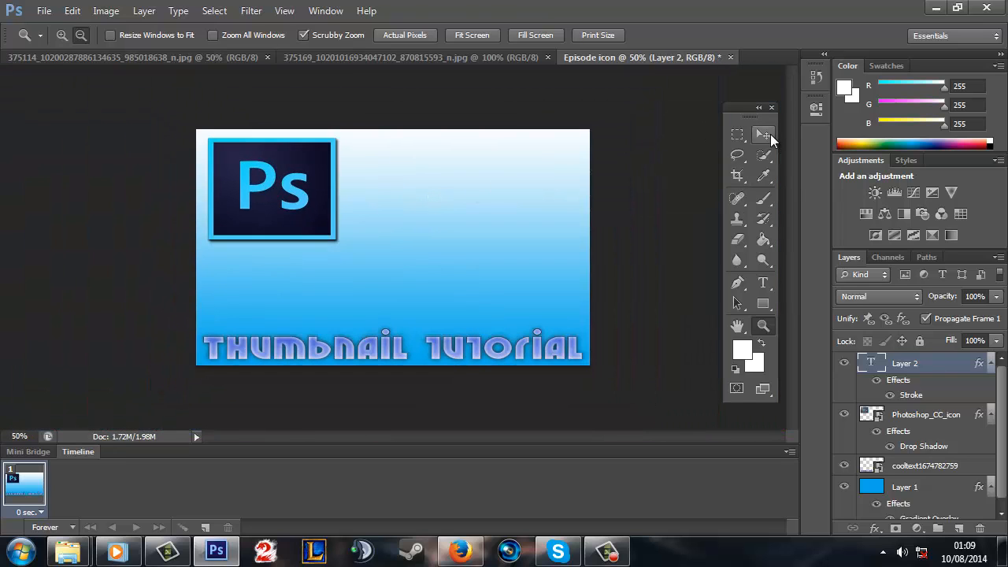
click(762, 134)
click(911, 418)
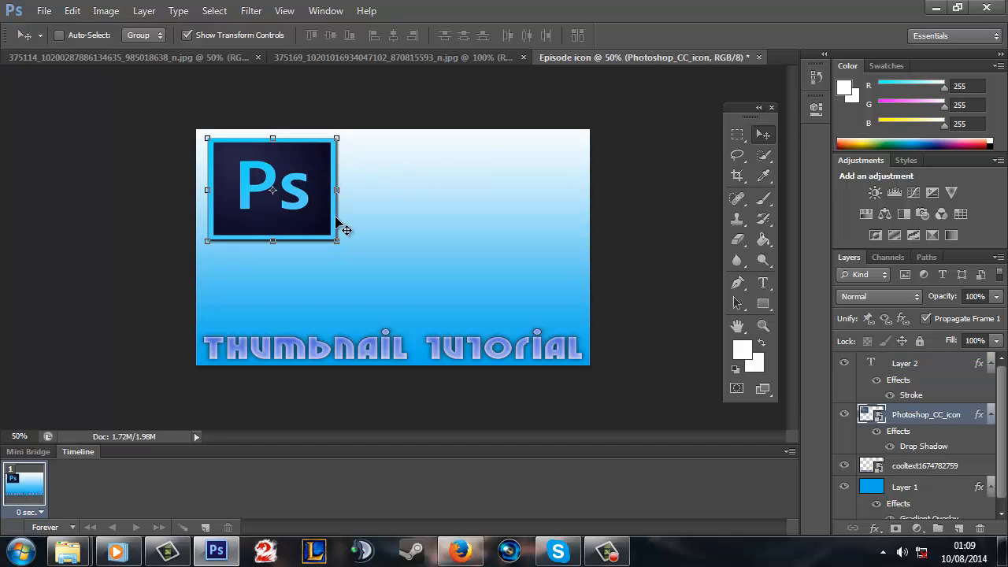
mouse_move(313, 225)
mouse_down()
mouse_move(326, 229)
mouse_move(307, 227)
mouse_up()
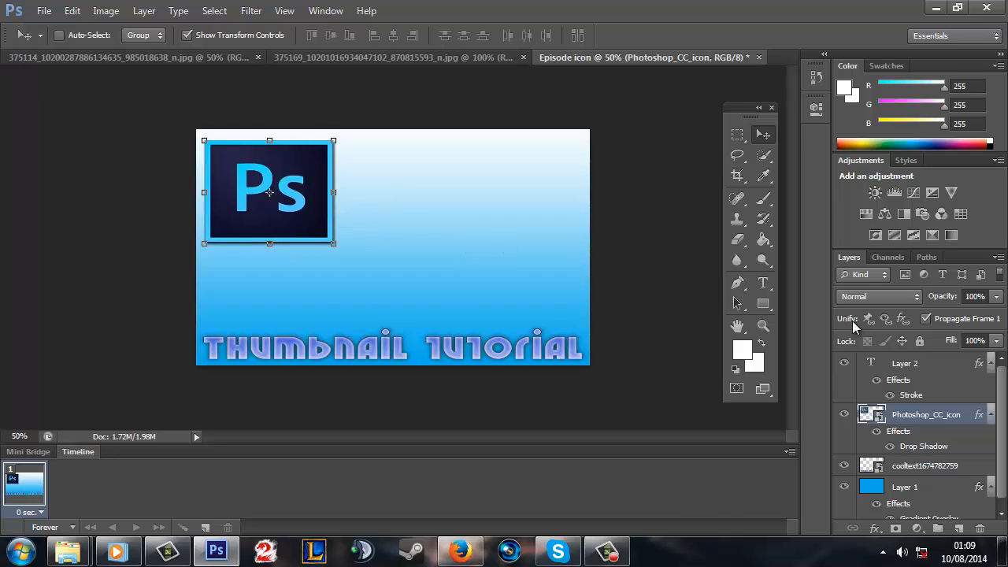
click(924, 467)
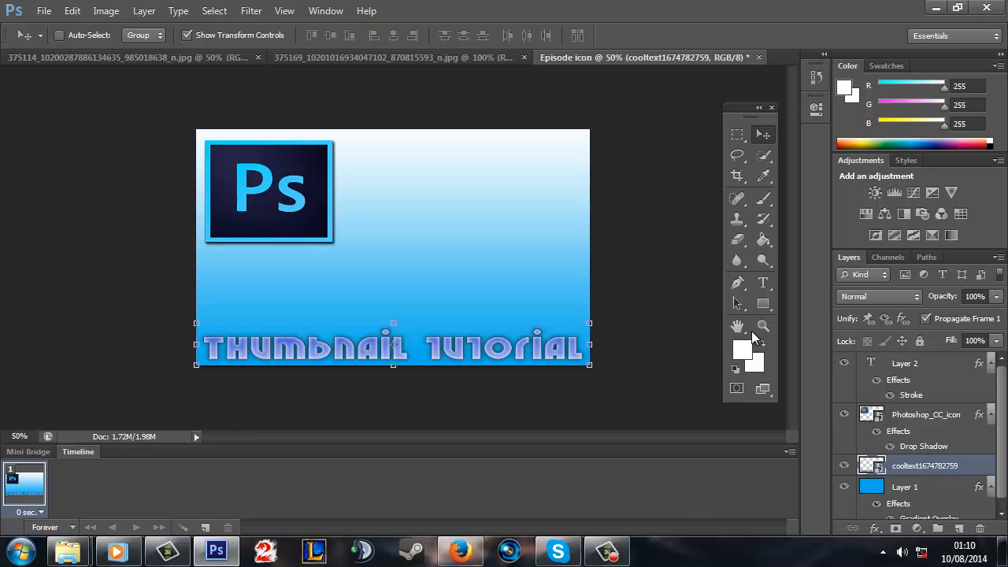
drag(383, 317, 381, 315)
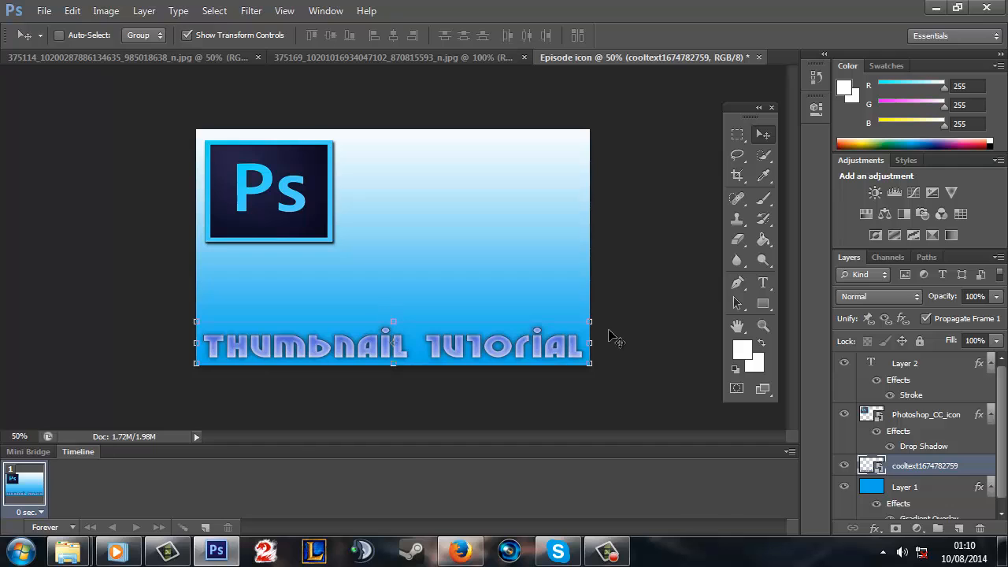
click(737, 134)
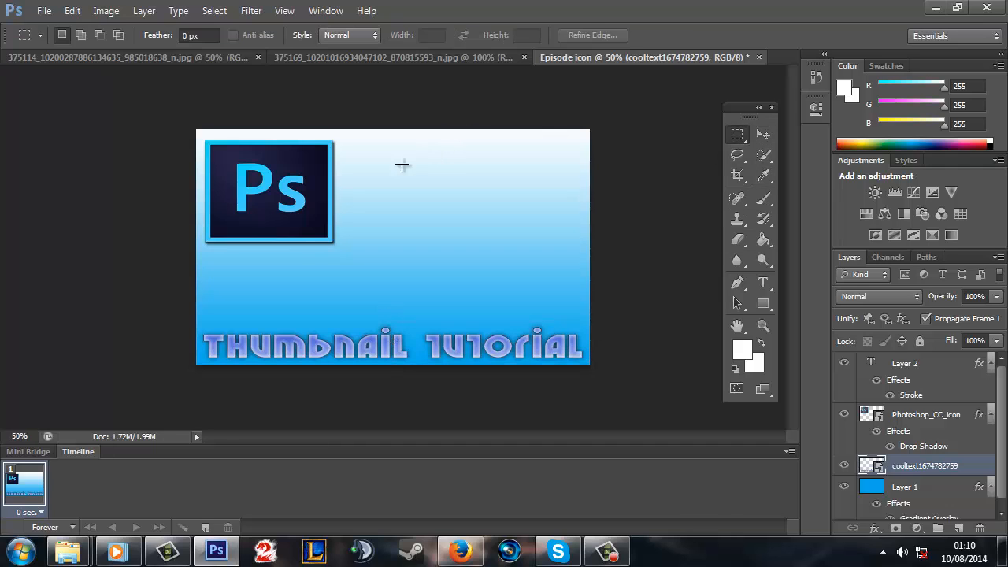
click(766, 133)
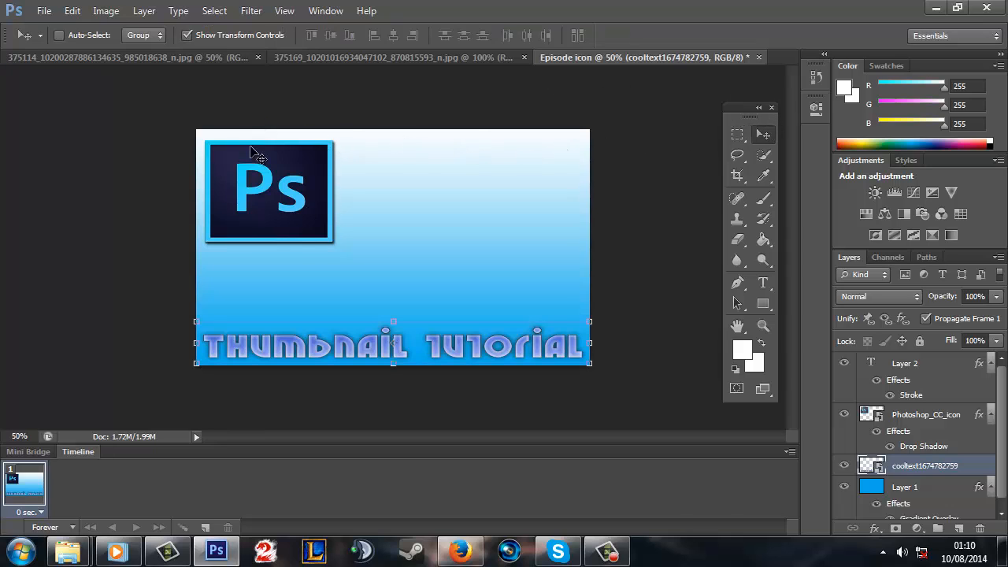
click(737, 135)
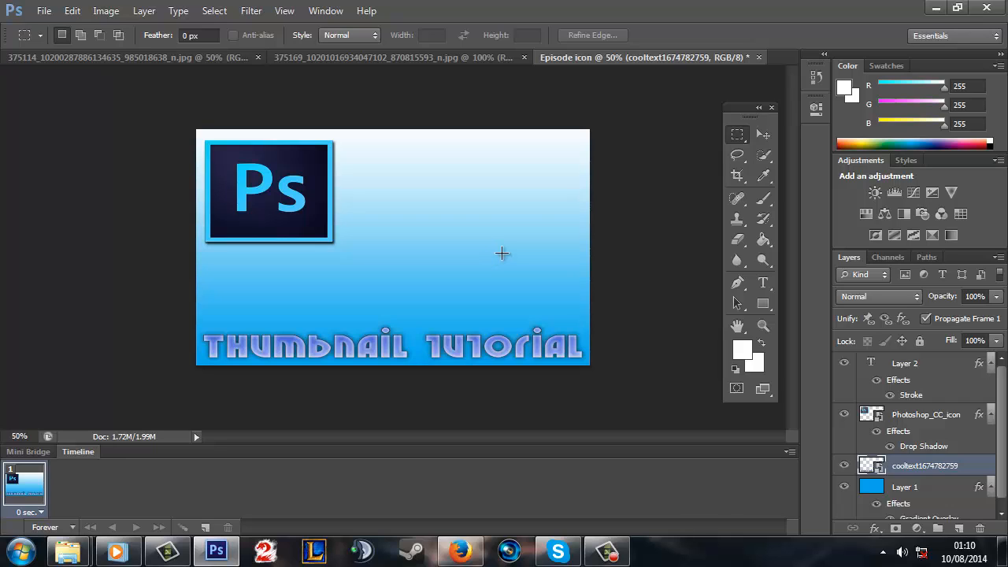
click(89, 555)
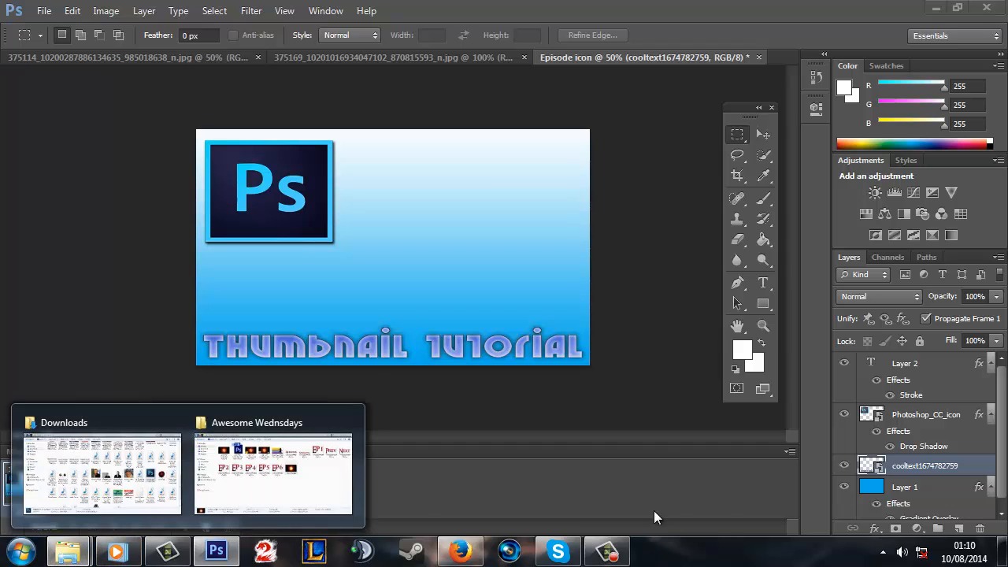
click(661, 398)
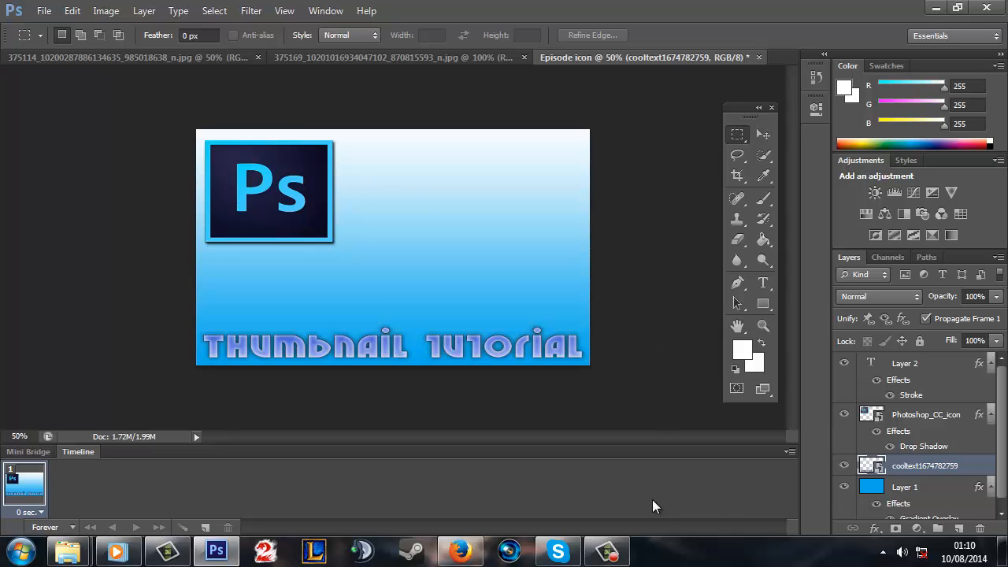
mouse_move(620, 549)
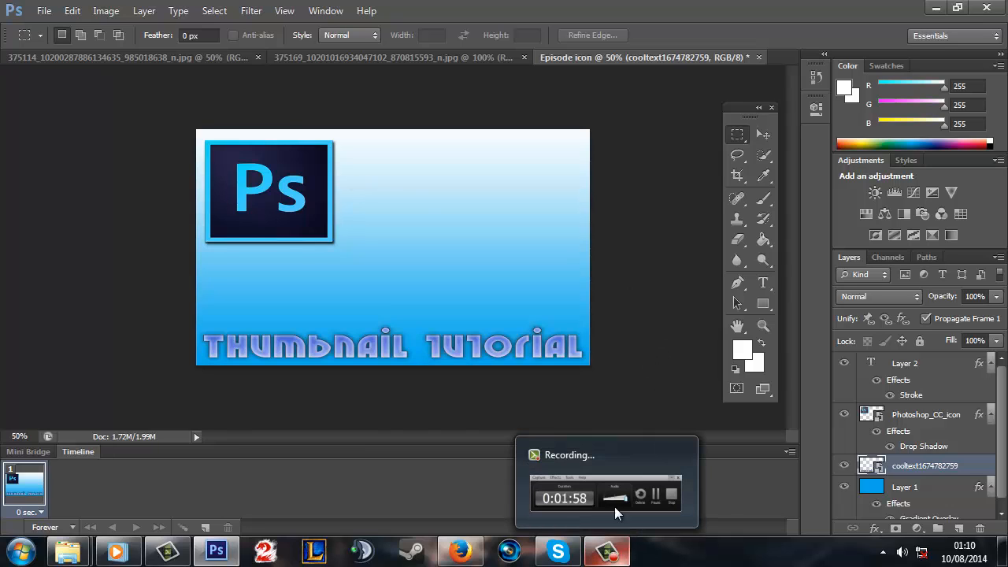
click(608, 549)
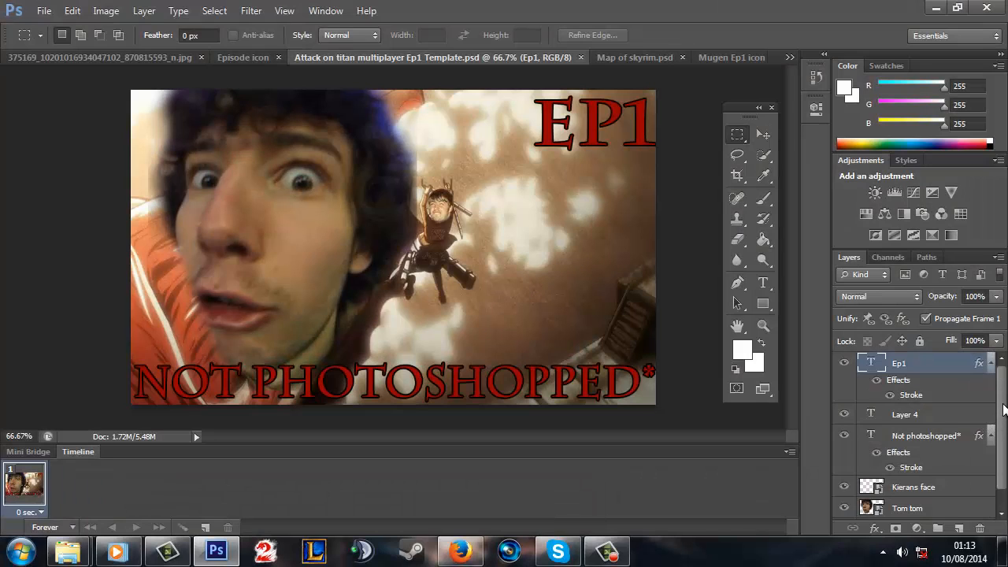
Step: Look through the example thumbnails Attack on titan multiplayer Ep1 Template.psd, Map of skyrim.psd and Mugen Ep1 icon template.pdf
mouse_move(1003, 409)
mouse_down()
mouse_move(1003, 434)
mouse_move(1006, 400)
mouse_up()
click(650, 58)
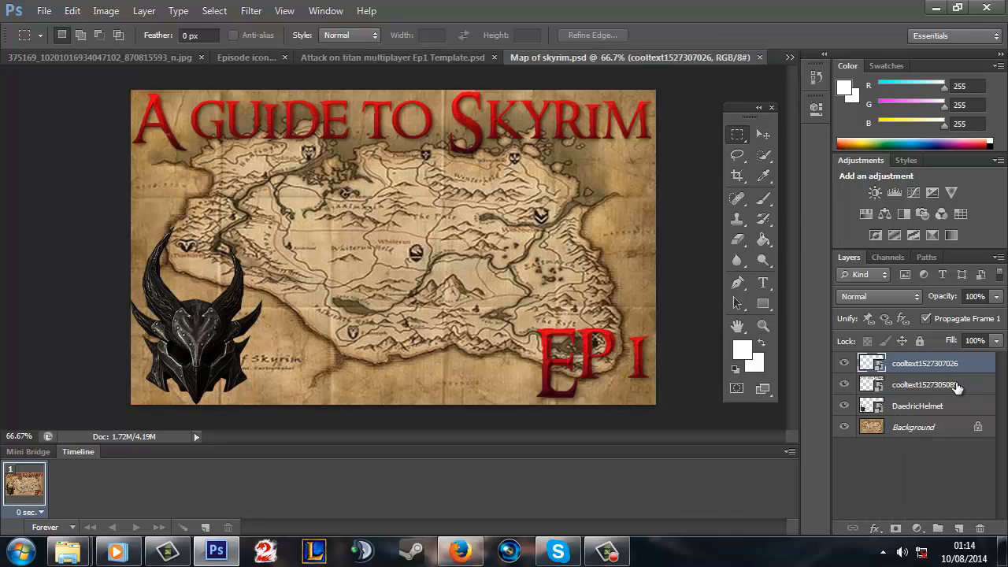
click(789, 58)
click(631, 148)
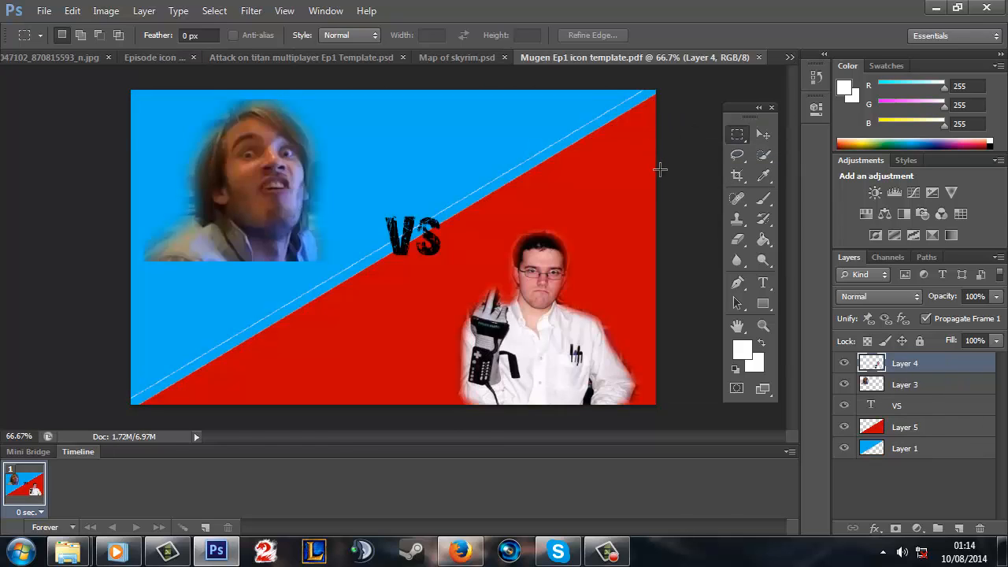
Step: Toggle the visibility of the red Layer 5 to examine how the Mugen thumbnail's background is built
click(844, 427)
click(845, 427)
click(844, 427)
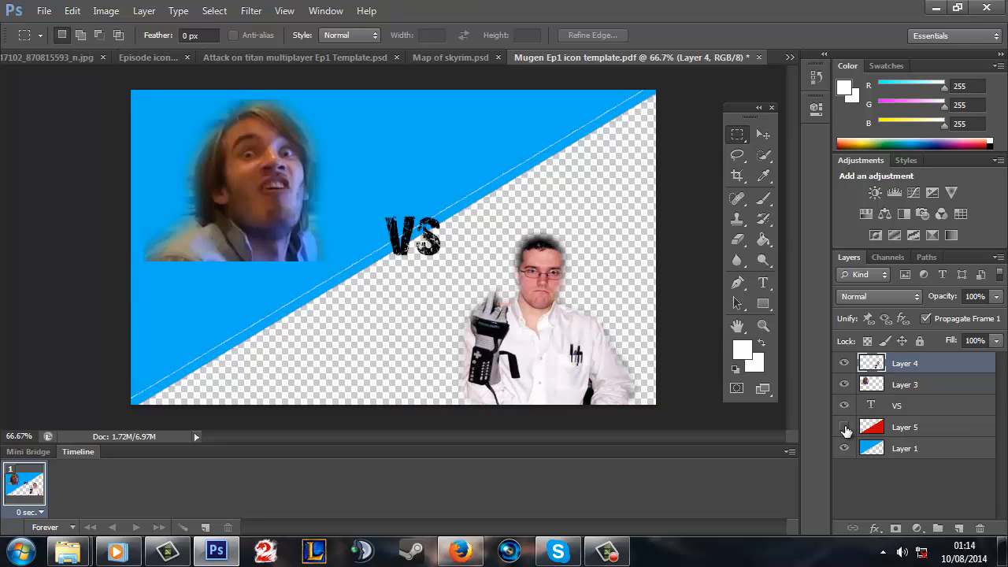
click(845, 428)
click(845, 428)
click(845, 428)
Step: Select the large man's head in 768.jpg with a freehand outline using the Lasso Tool
click(790, 58)
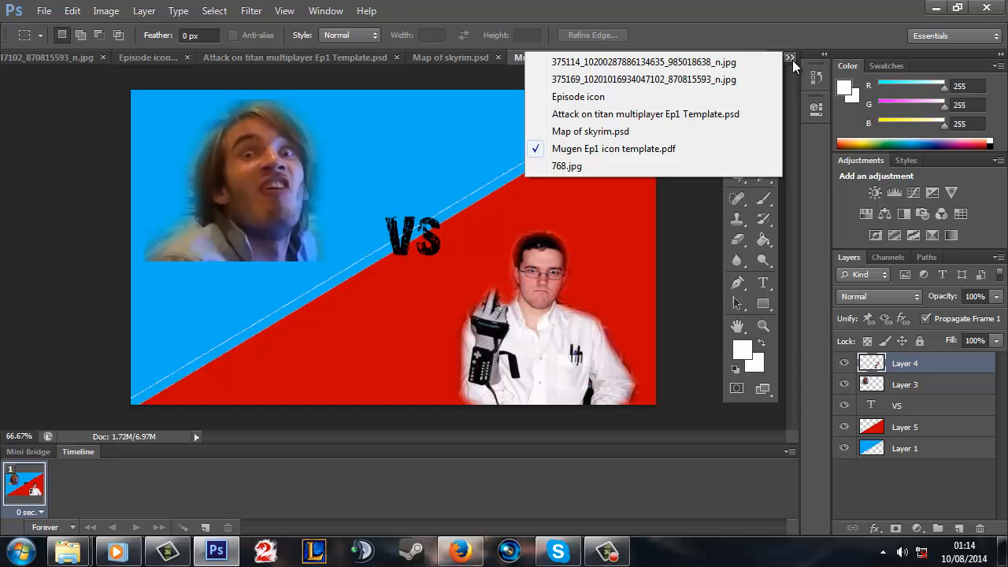
click(629, 166)
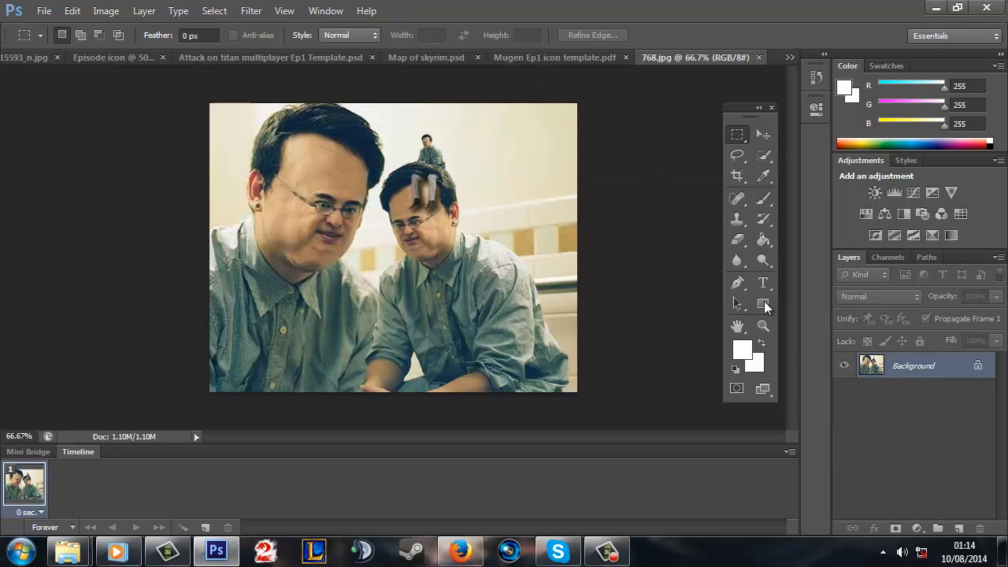
click(762, 326)
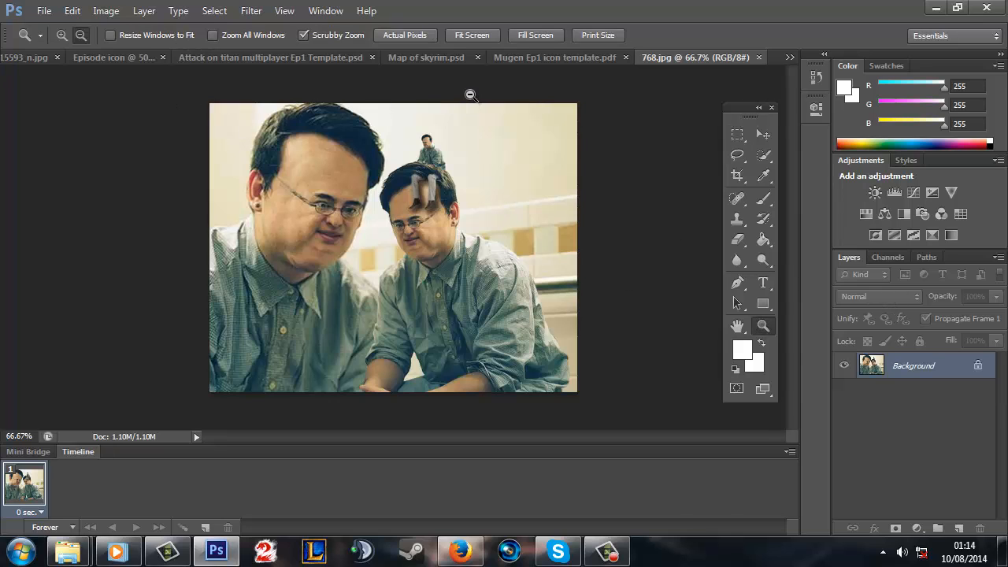
click(61, 34)
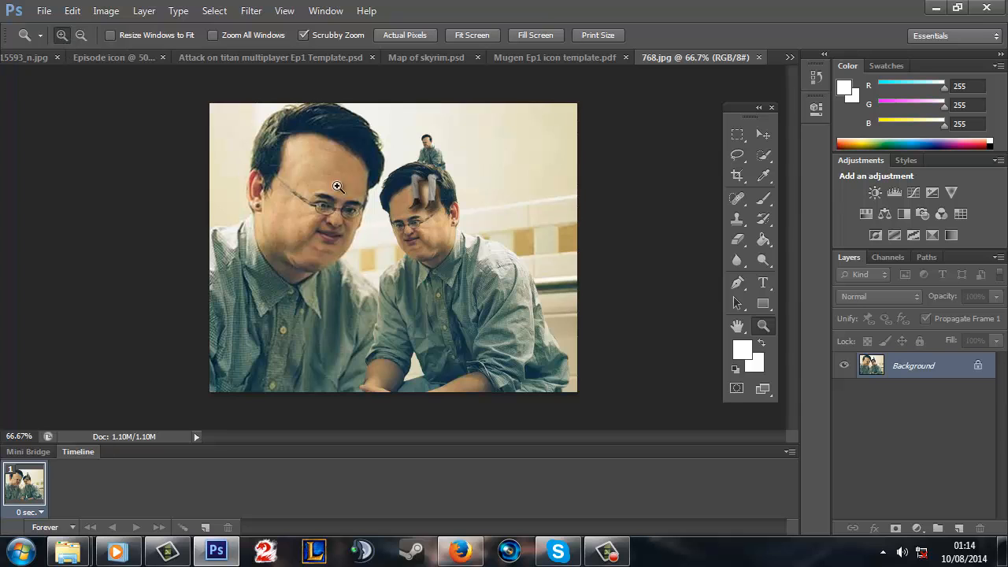
click(380, 207)
click(379, 206)
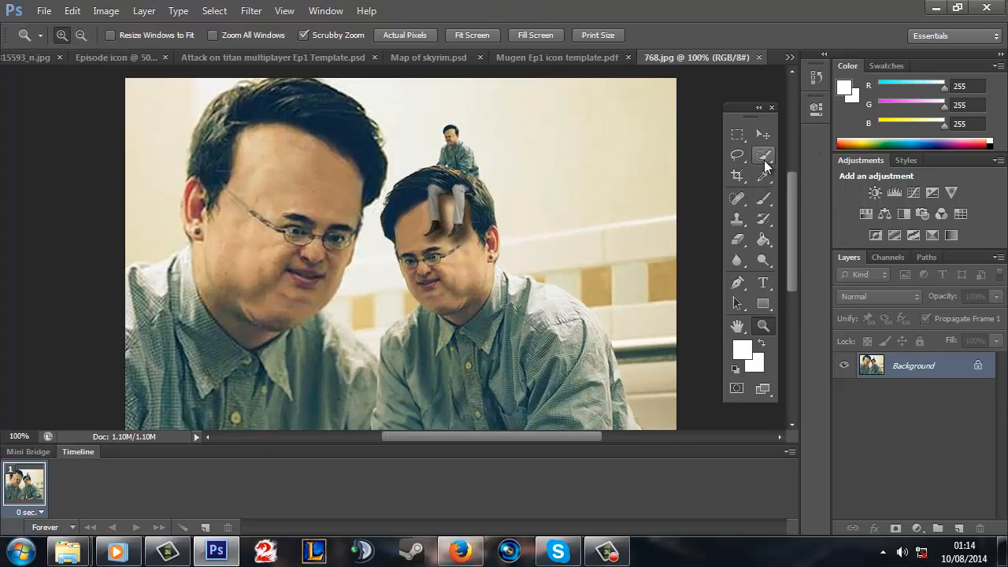
click(763, 161)
click(738, 155)
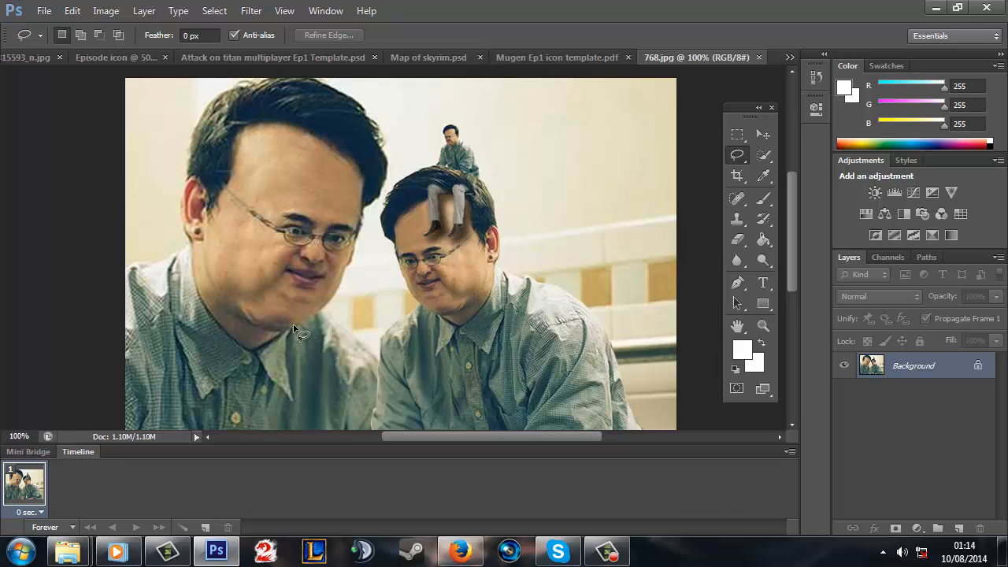
click(763, 155)
click(738, 157)
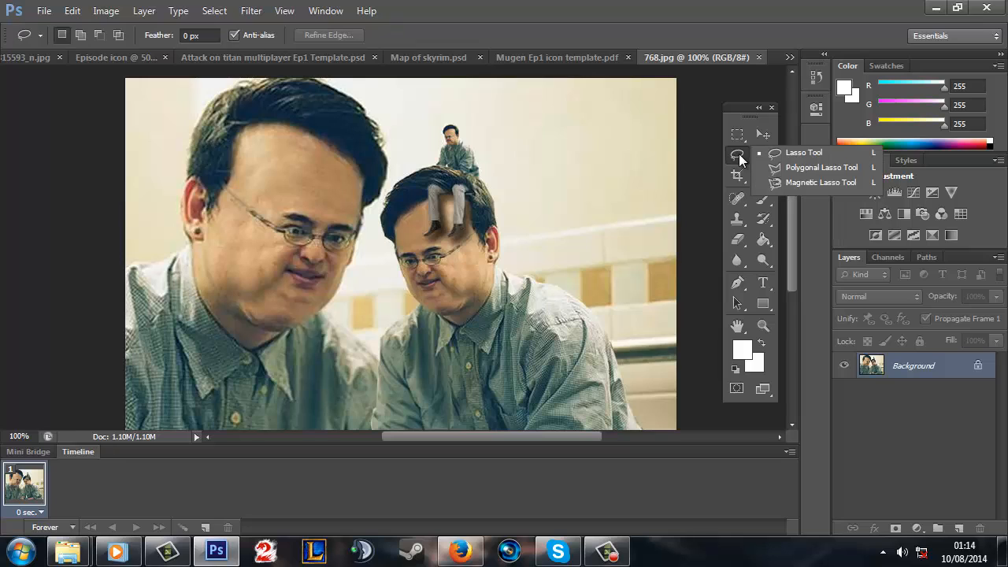
click(807, 154)
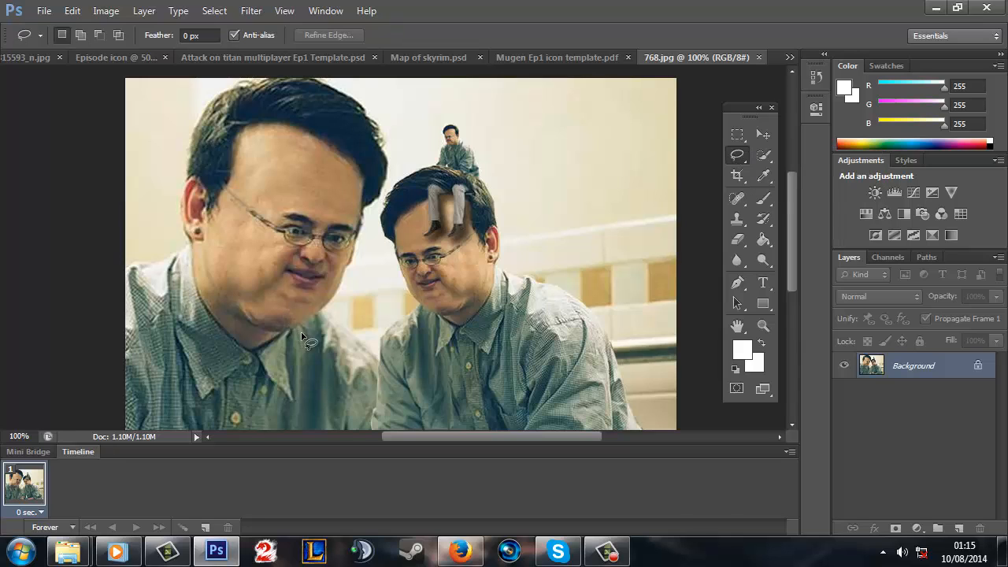
mouse_move(291, 334)
mouse_down()
mouse_move(348, 271)
mouse_move(385, 154)
mouse_move(370, 118)
mouse_move(330, 82)
mouse_move(279, 79)
mouse_move(233, 92)
mouse_move(200, 115)
mouse_move(182, 218)
mouse_move(226, 314)
mouse_move(261, 336)
mouse_move(291, 332)
mouse_move(331, 307)
mouse_move(358, 264)
mouse_up()
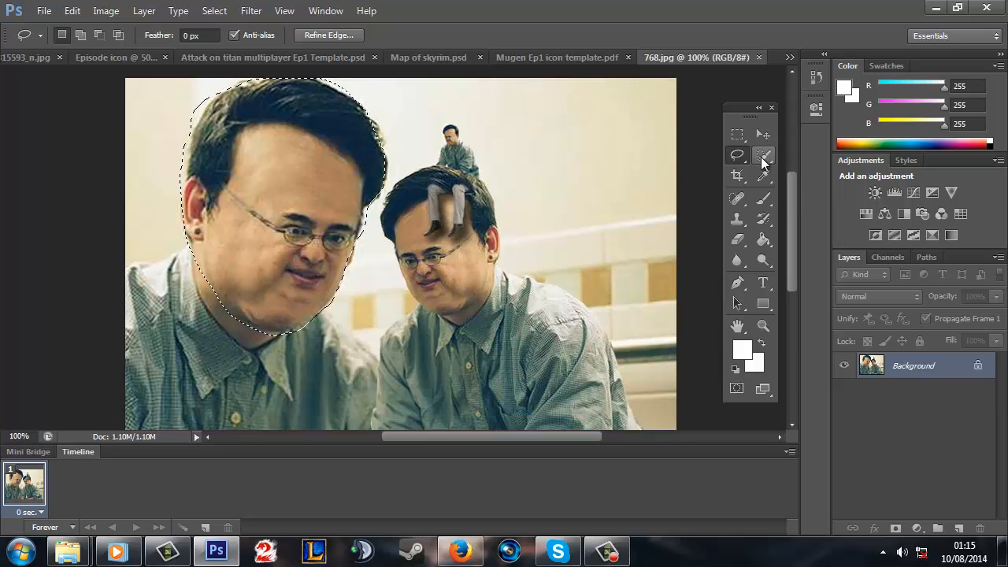
Step: Subtract the background beside the large man's hair from the head selection with the Quick Selection Tool
click(763, 157)
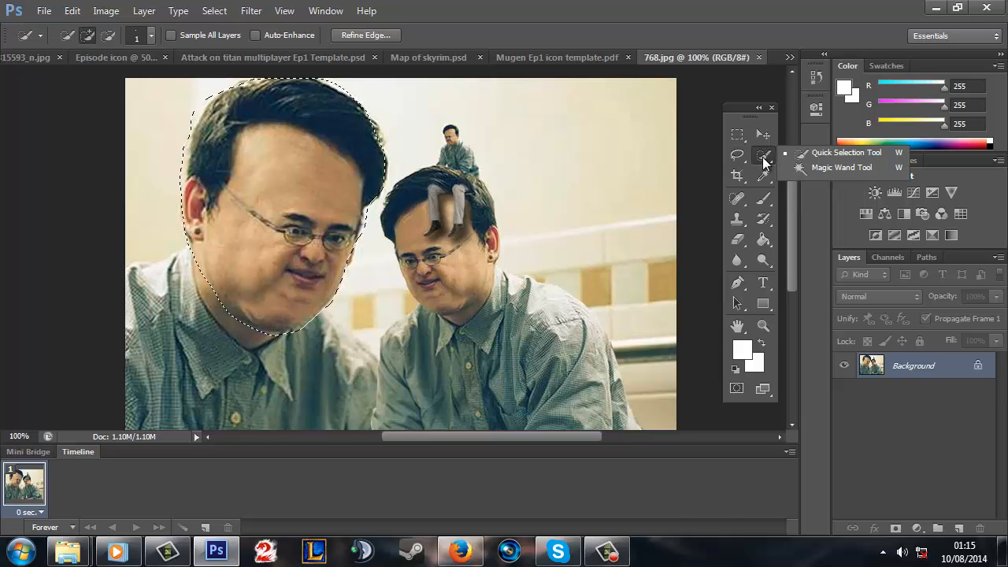
click(111, 35)
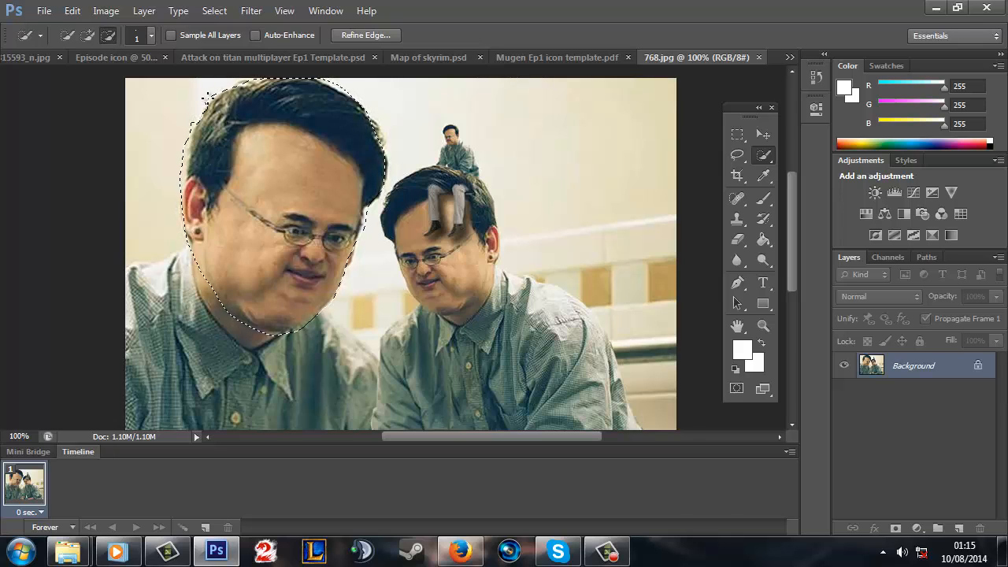
drag(208, 98, 186, 159)
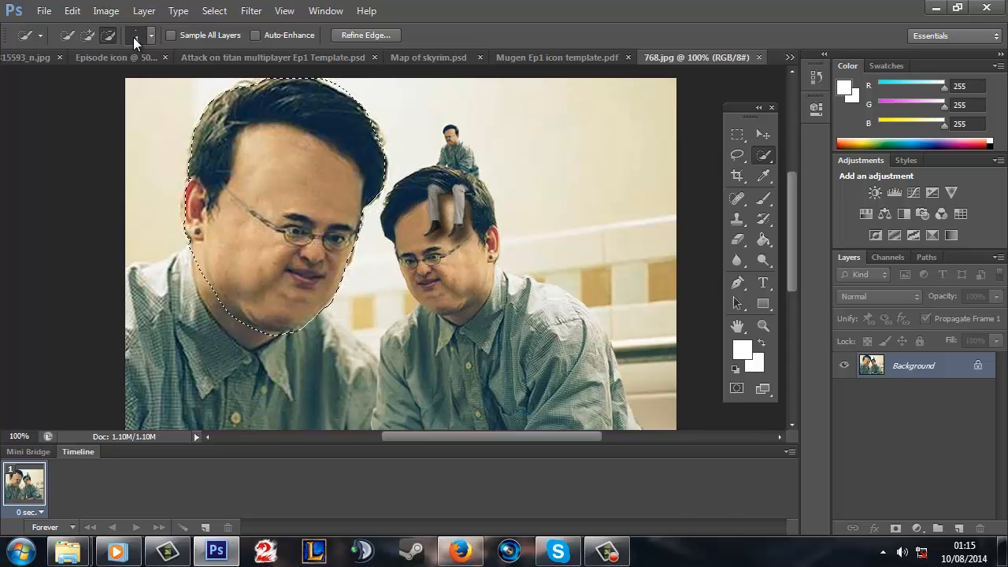
Step: Add the missed ear edge to the head selection and subtract the excess below the chin with the Quick Selection Tool
click(763, 325)
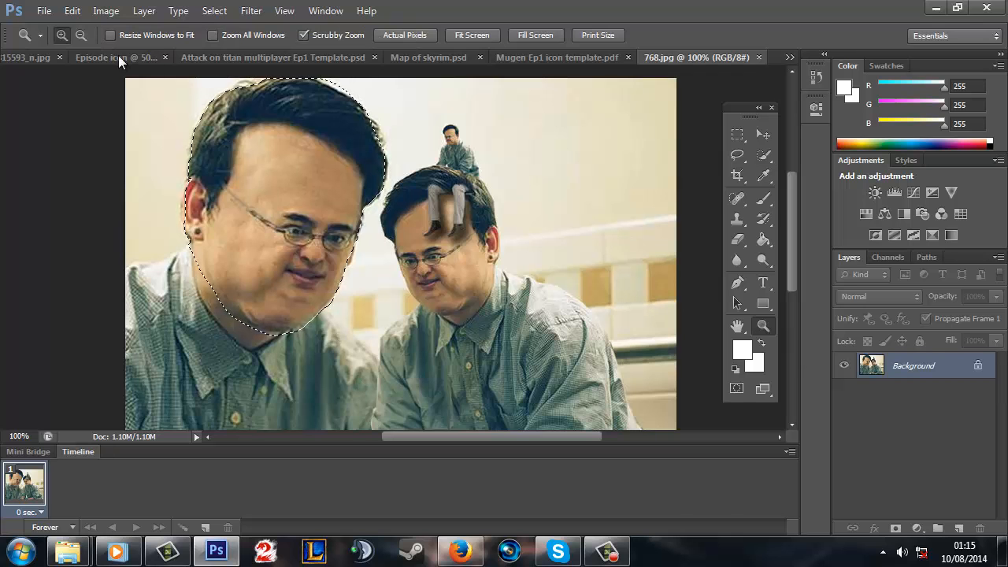
click(329, 251)
scroll(364, 208, up, 5)
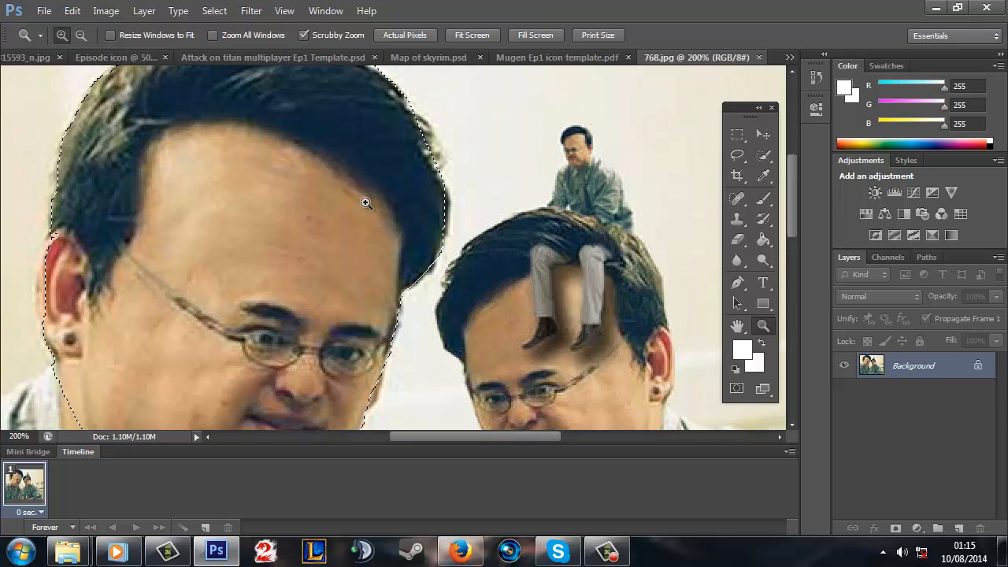
scroll(365, 201, down, 3)
scroll(259, 184, down, 2)
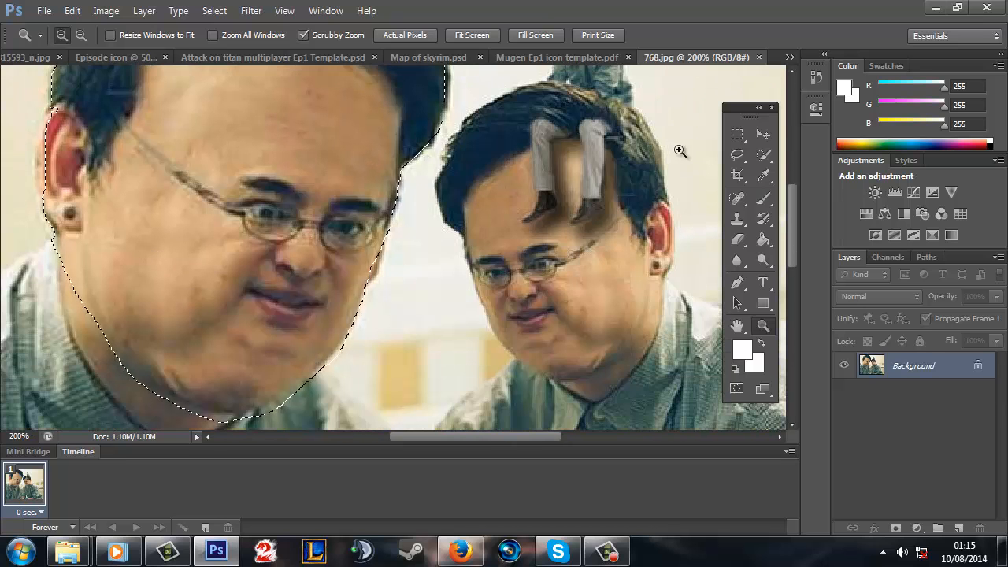
click(763, 155)
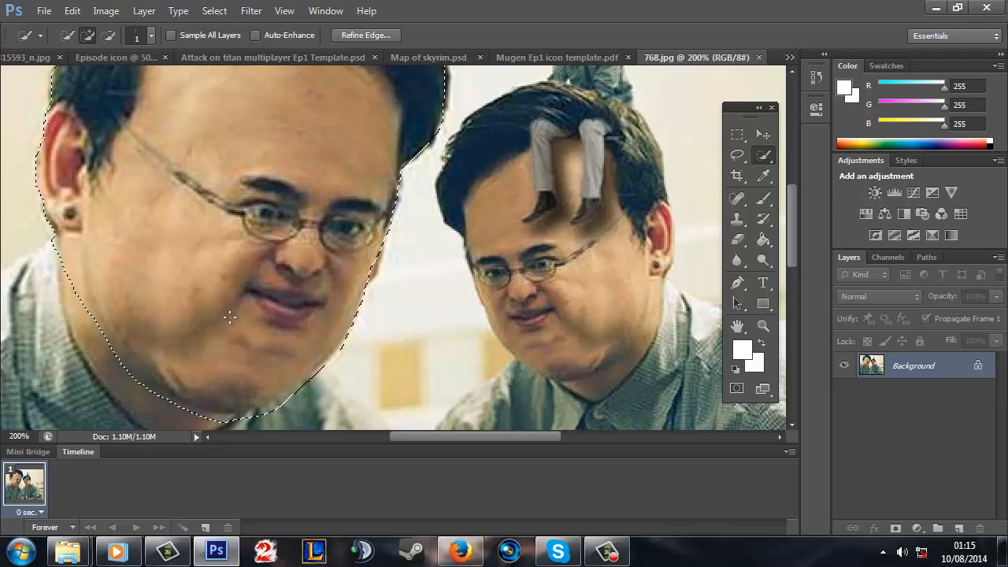
click(108, 34)
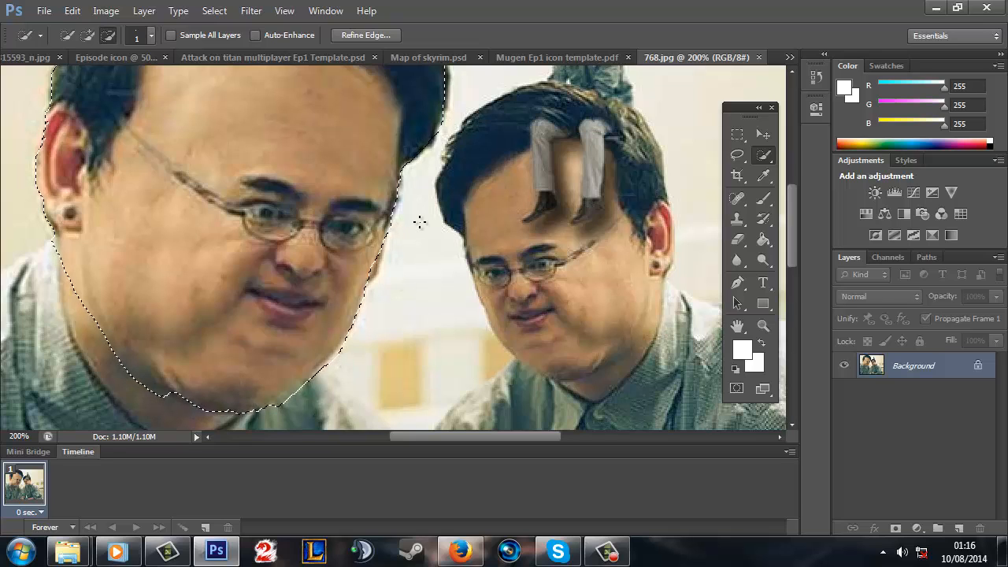
Step: Open Refine Edge for the head selection and set Smooth to 69
scroll(425, 236, up, 1)
scroll(428, 244, up, 4)
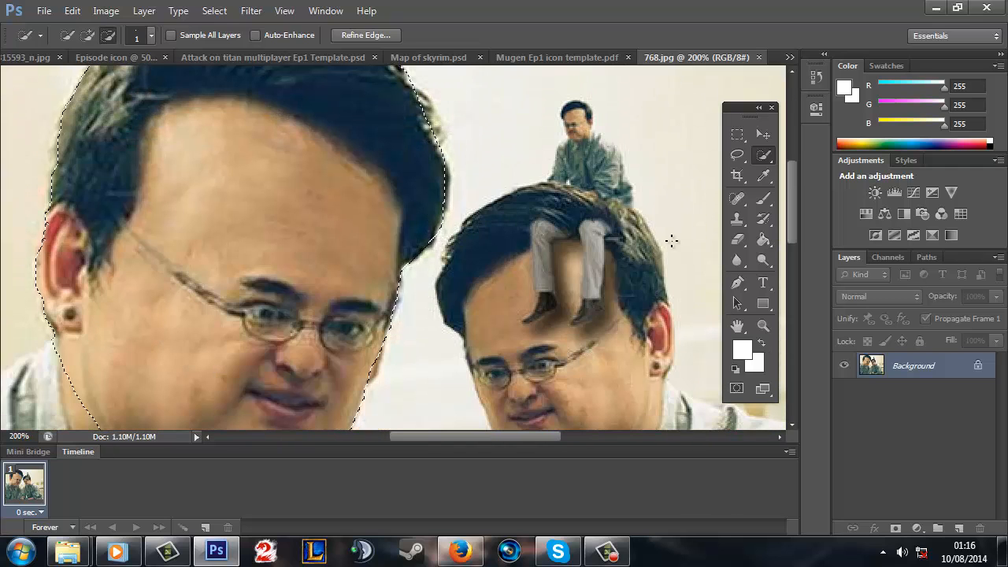
click(763, 326)
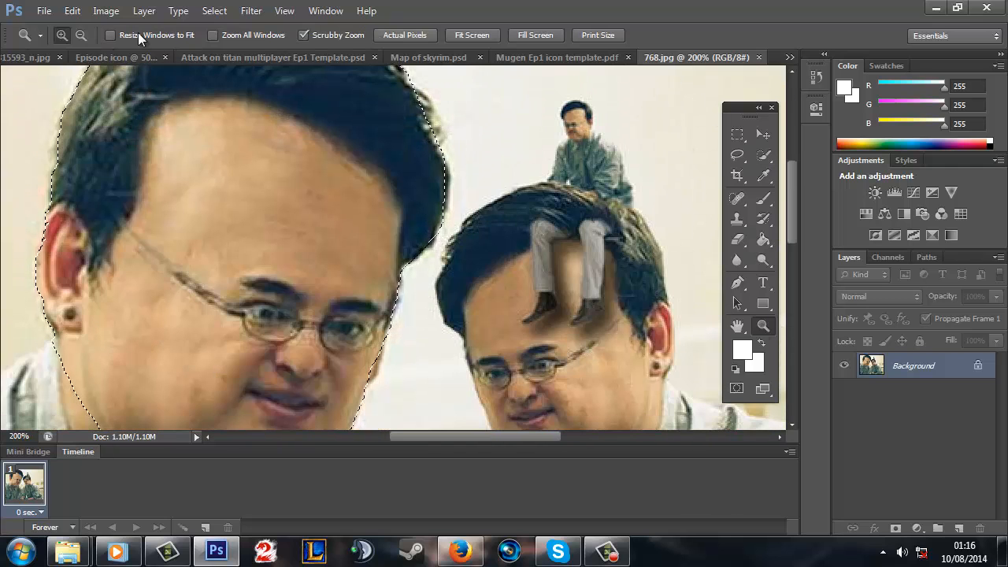
click(81, 36)
click(315, 207)
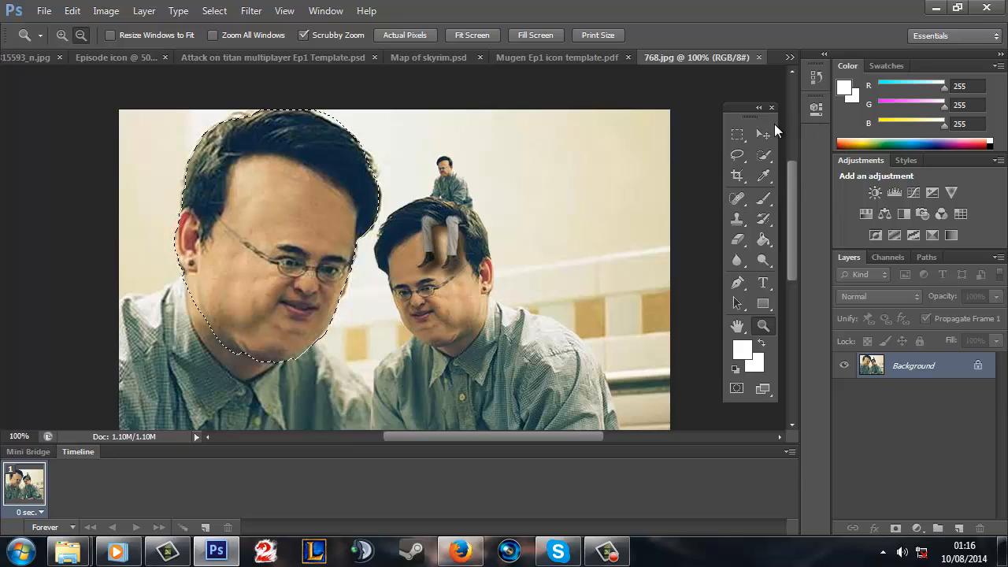
click(737, 134)
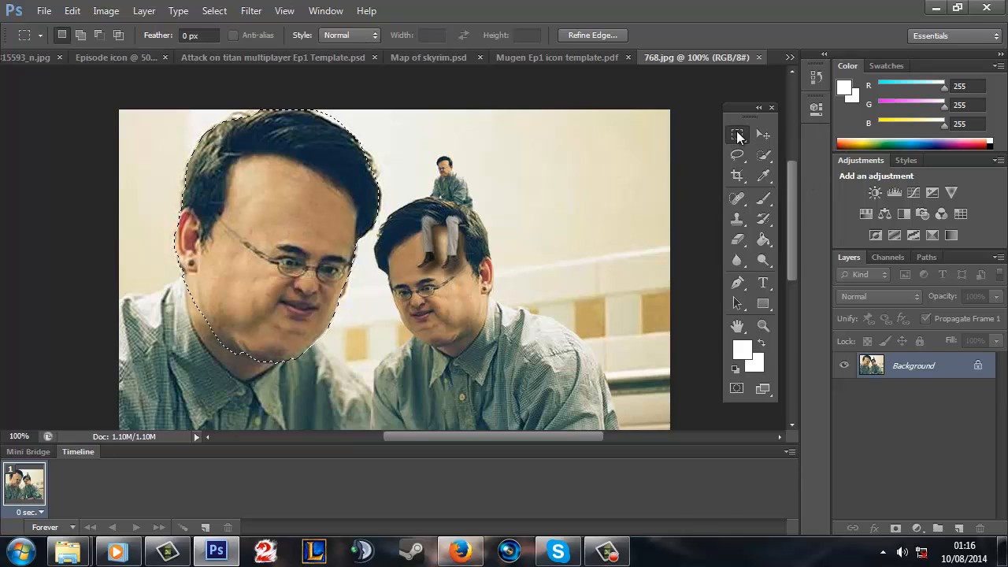
right_click(290, 206)
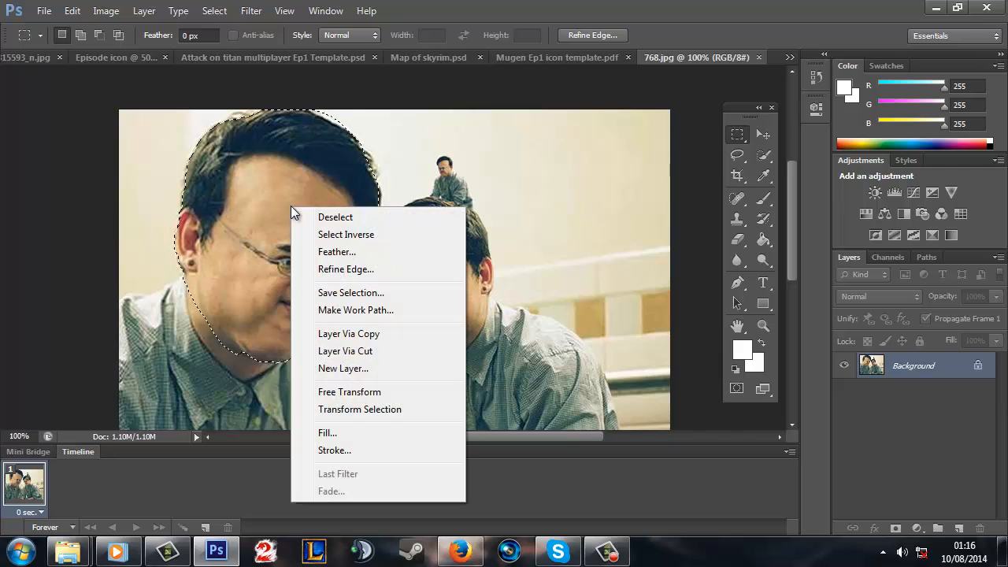
click(354, 270)
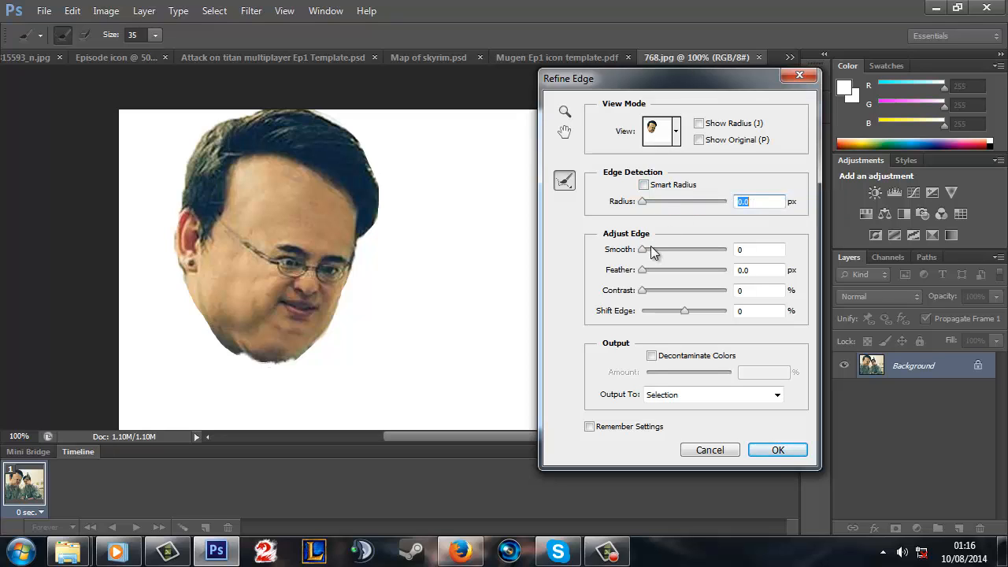
drag(680, 249, 700, 251)
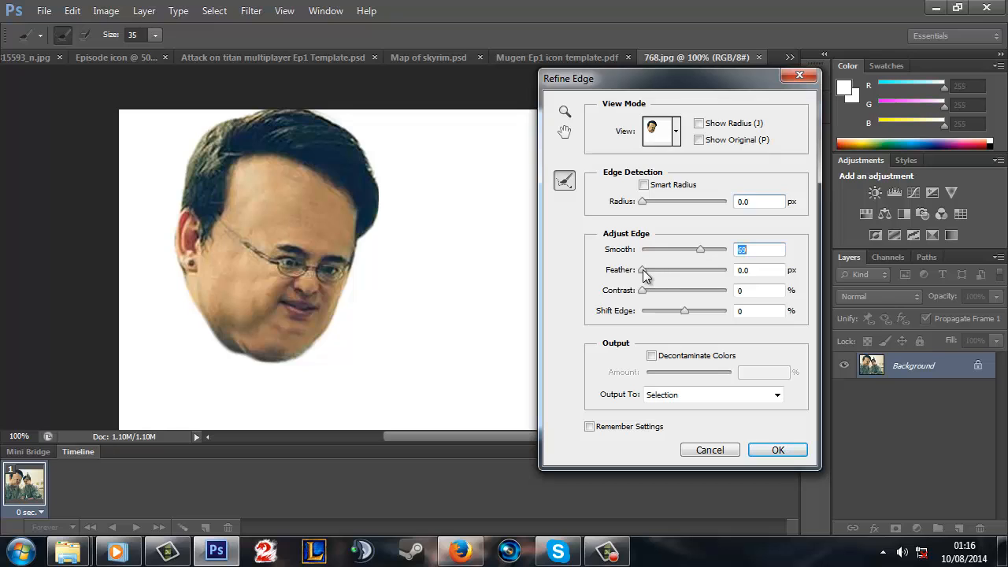
Step: Set Feather to 2.1 px and Shift Edge to -1%, and apply the edge refinement to the head selection
drag(642, 270, 652, 269)
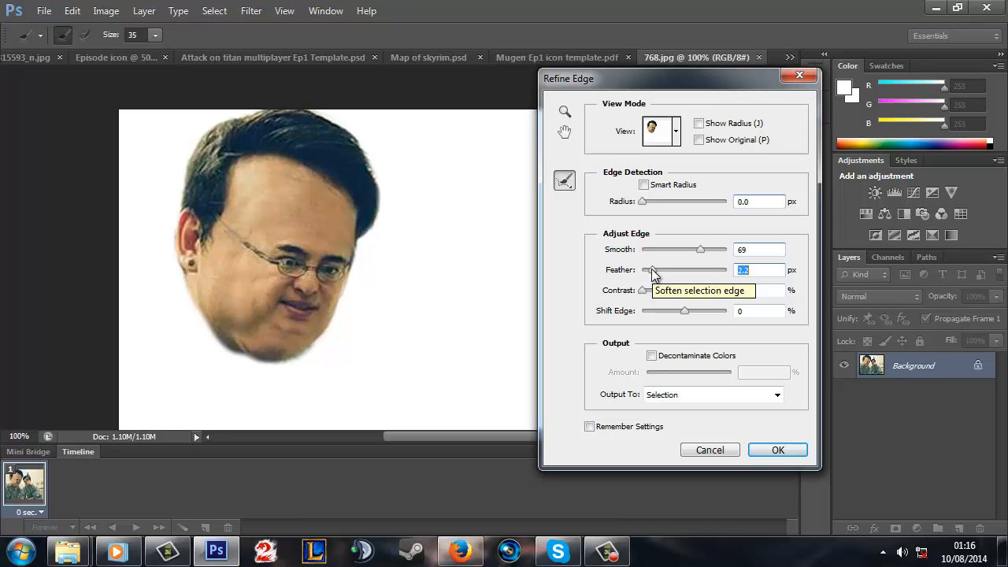
click(651, 269)
drag(647, 268, 651, 267)
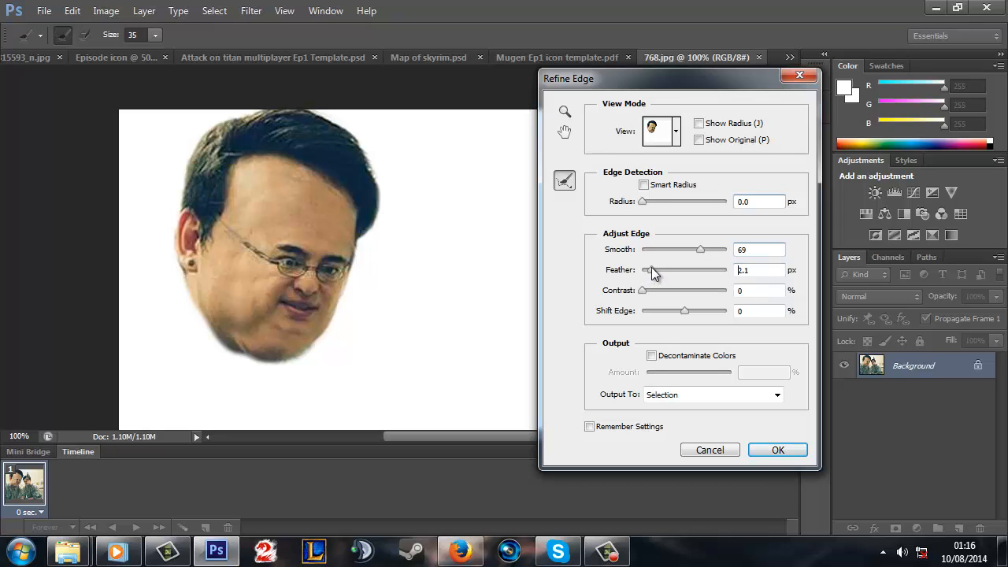
drag(686, 310, 684, 310)
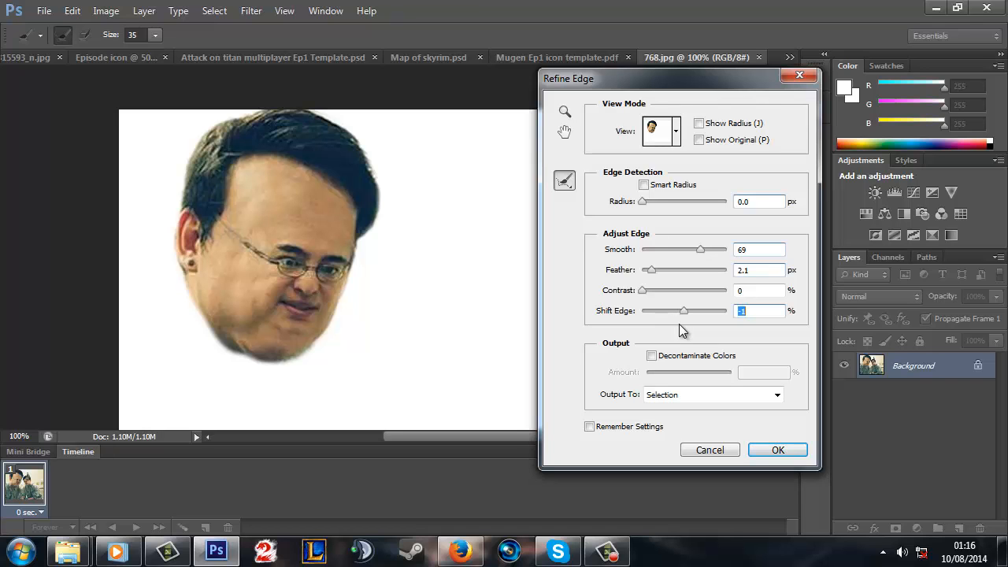
click(777, 450)
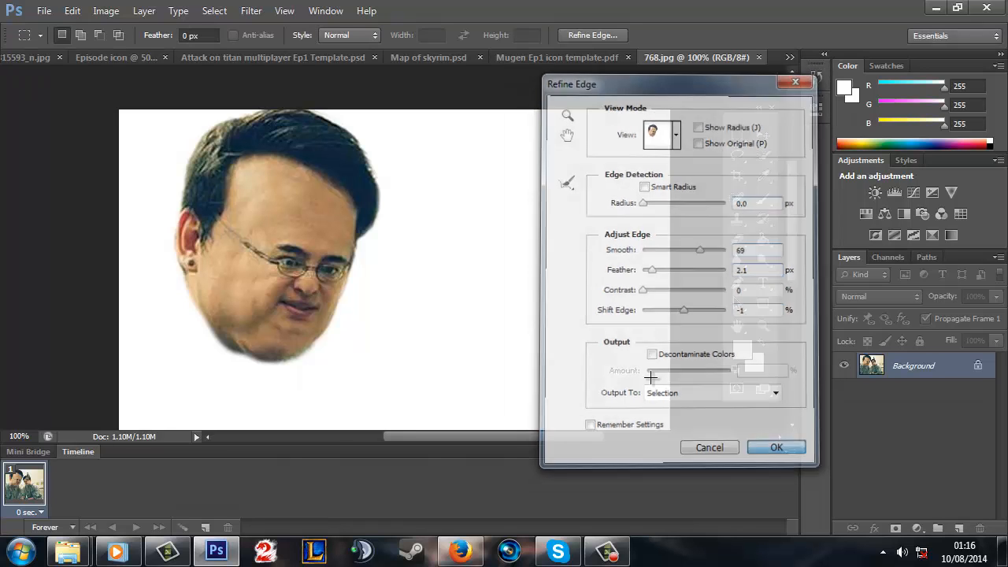
Step: Cut the selected head to its own layer and place it in the Episode icon document at the Photoshop icon
right_click(307, 226)
click(408, 371)
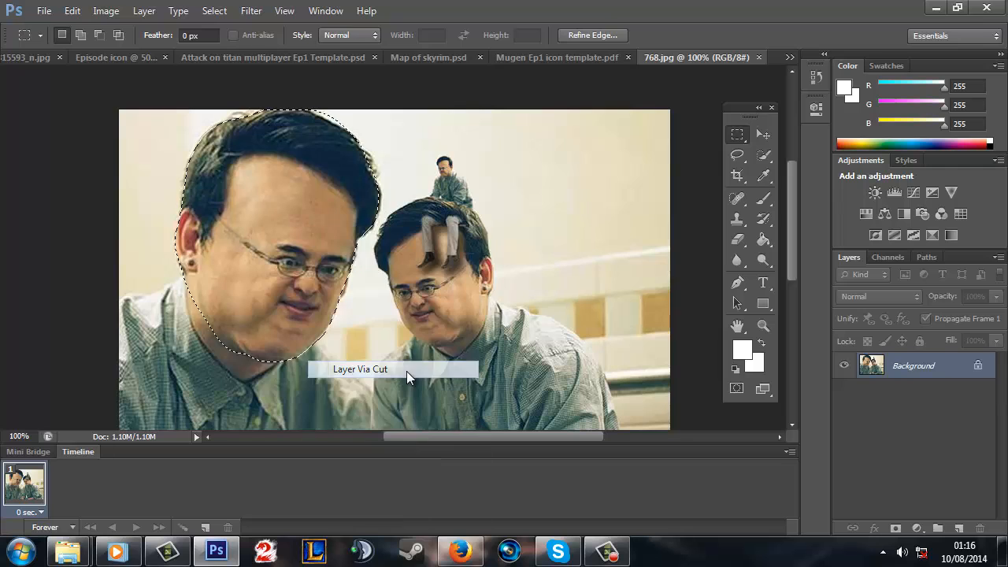
click(765, 137)
drag(298, 203, 117, 65)
click(114, 59)
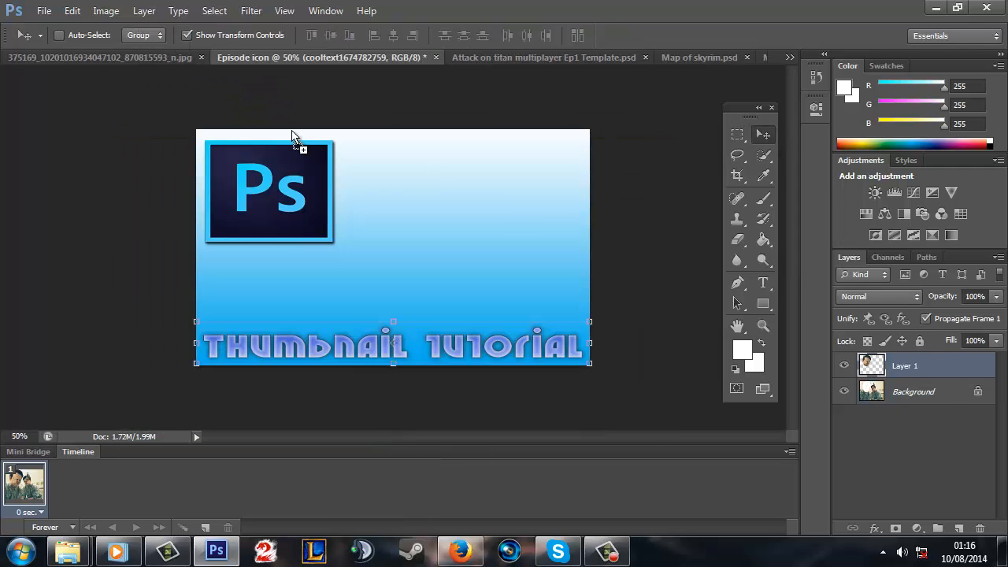
drag(504, 210, 286, 155)
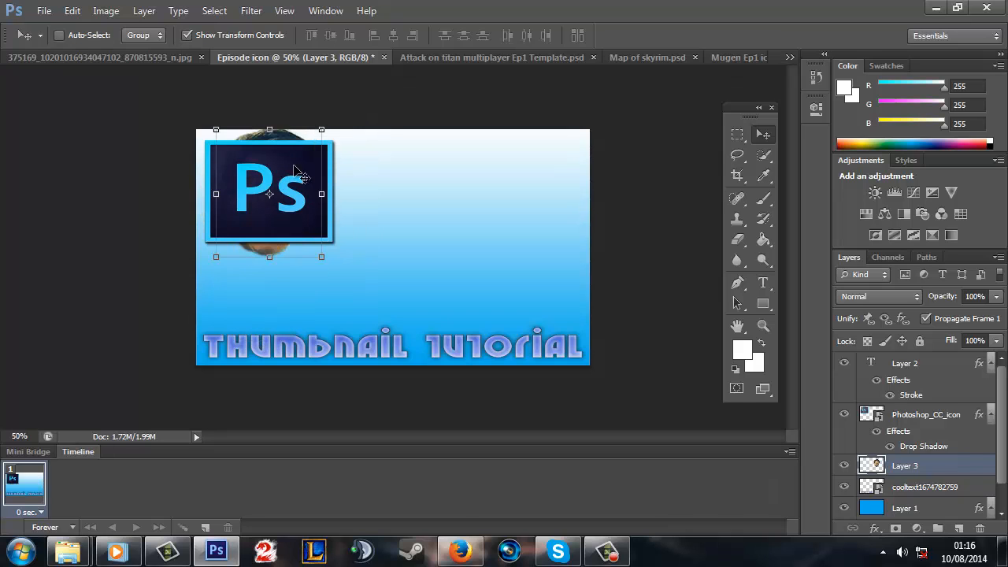
Step: Scale the head on Layer 3 to about 75.56% width and 60.24% height within the Photoshop icon's outline
drag(215, 129, 242, 180)
drag(288, 255, 272, 230)
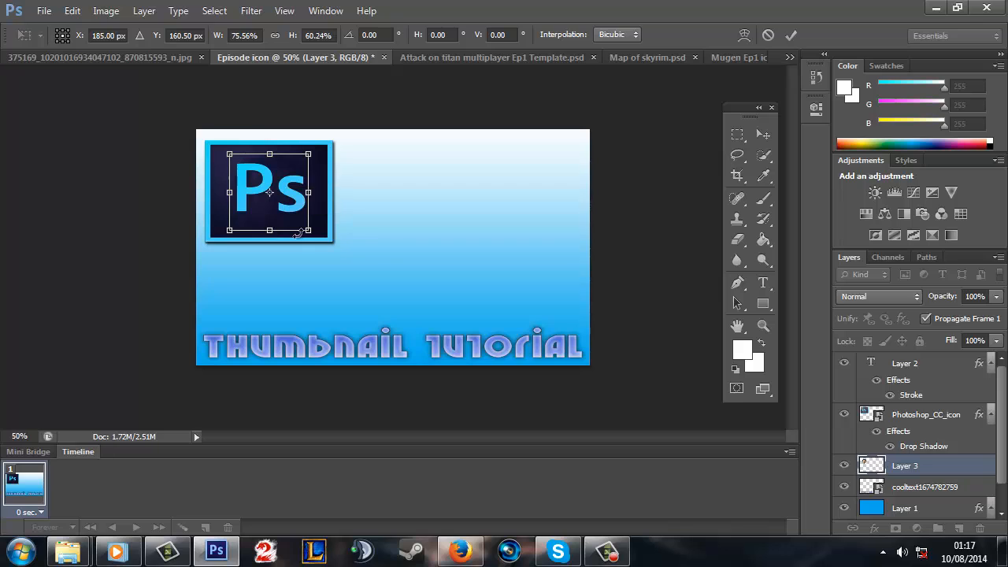
click(791, 37)
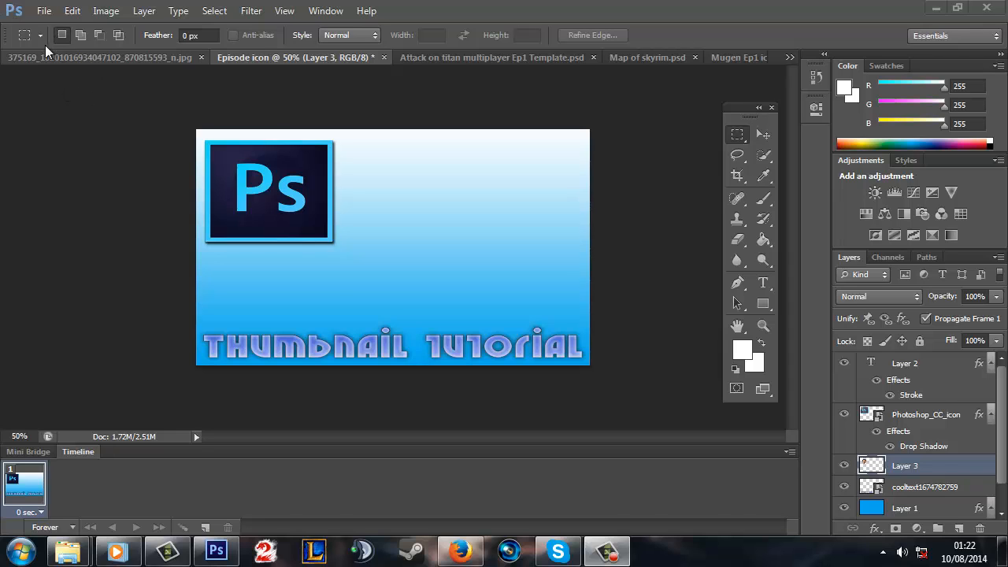
Step: Start saving the thumbnail under a new file and choose the PNG format for Episode icon
click(52, 10)
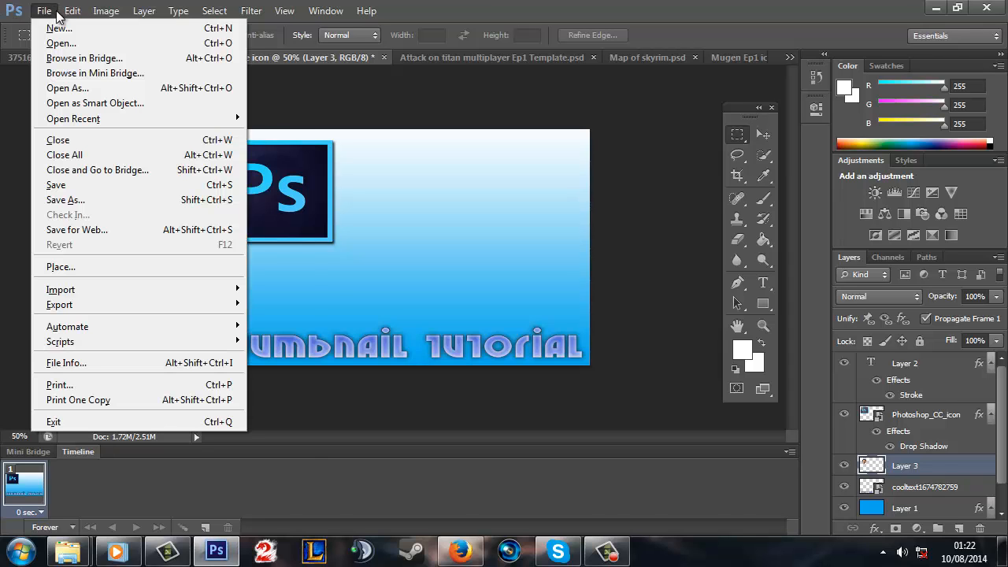
click(77, 200)
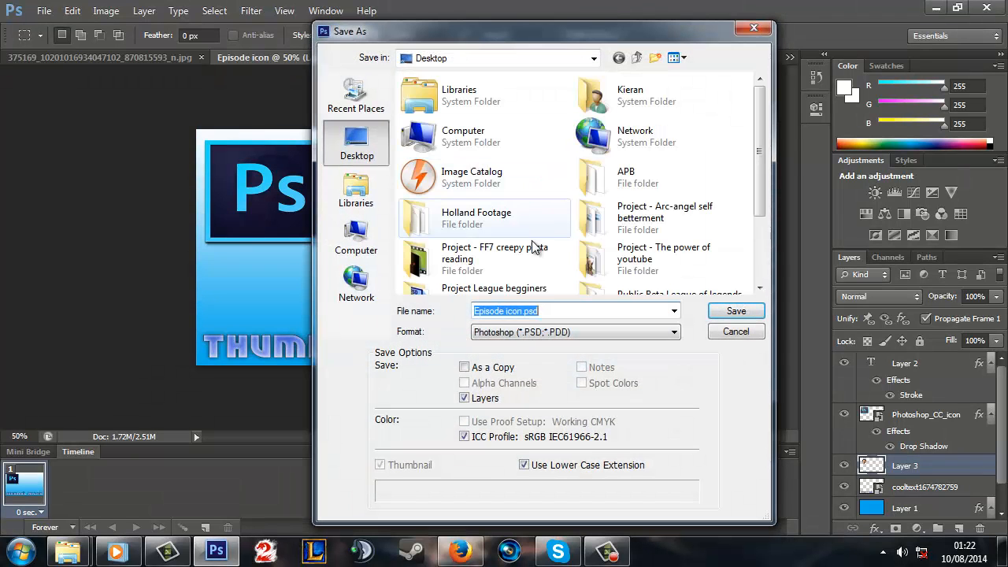
click(549, 331)
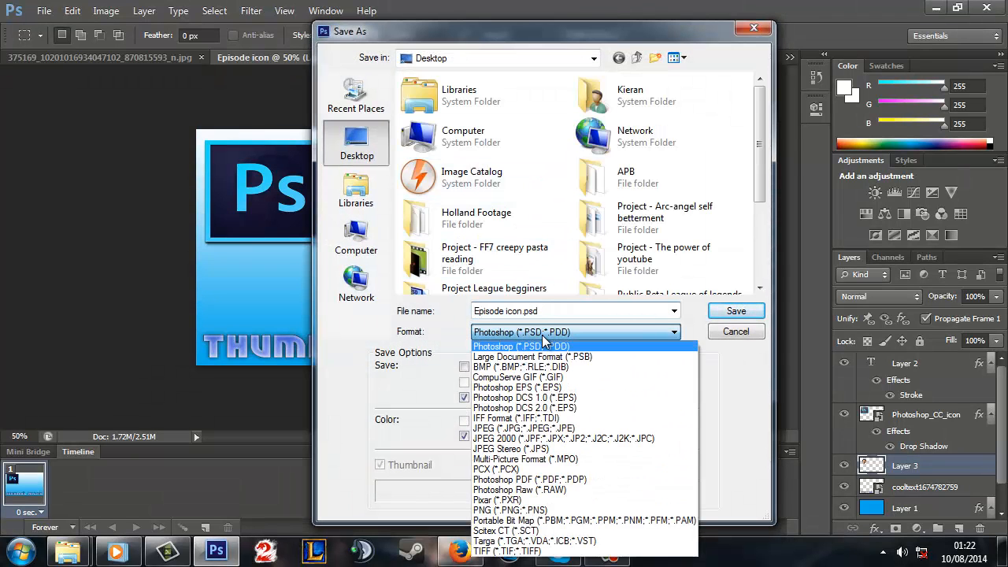
click(510, 509)
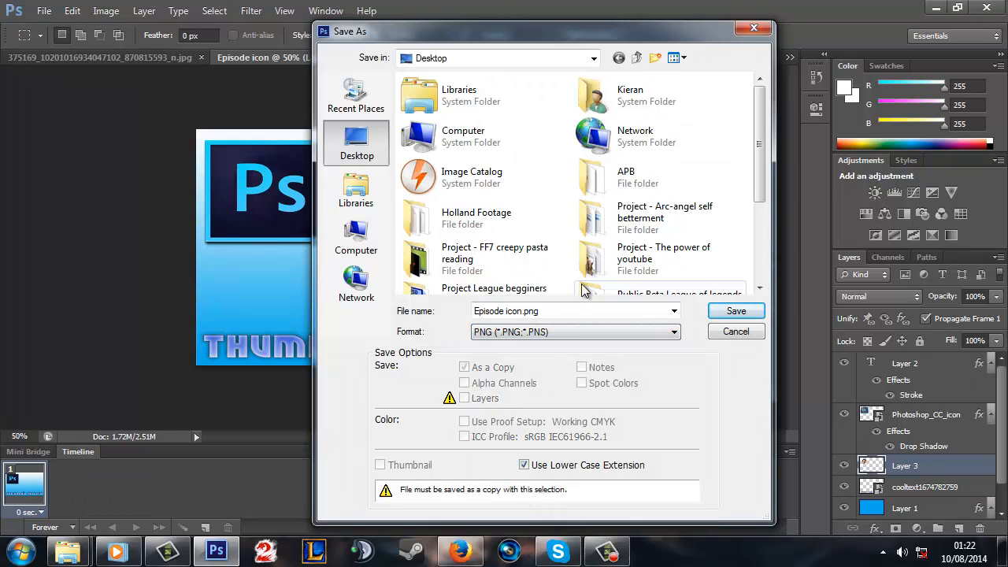
Step: Save the thumbnail to the Desktop in Photoshop format as Episode icon template.psd with Maximize Compatibility enabled
click(561, 334)
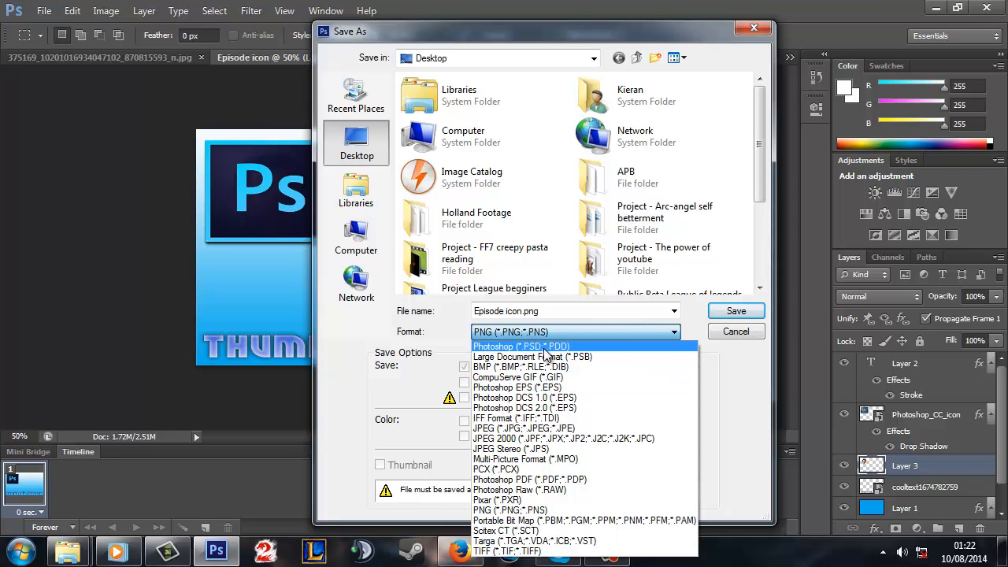
click(543, 347)
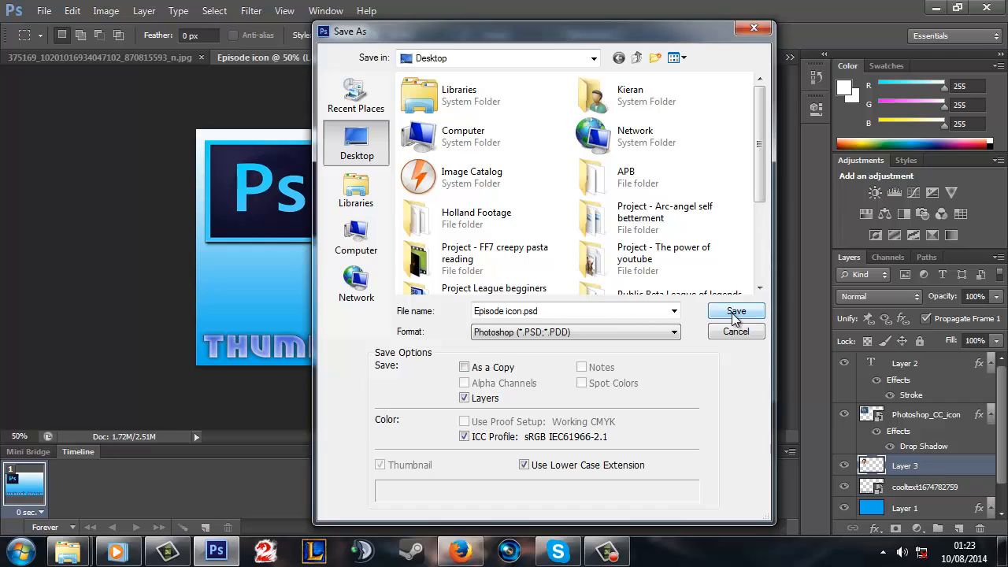
click(519, 311)
double_click(521, 311)
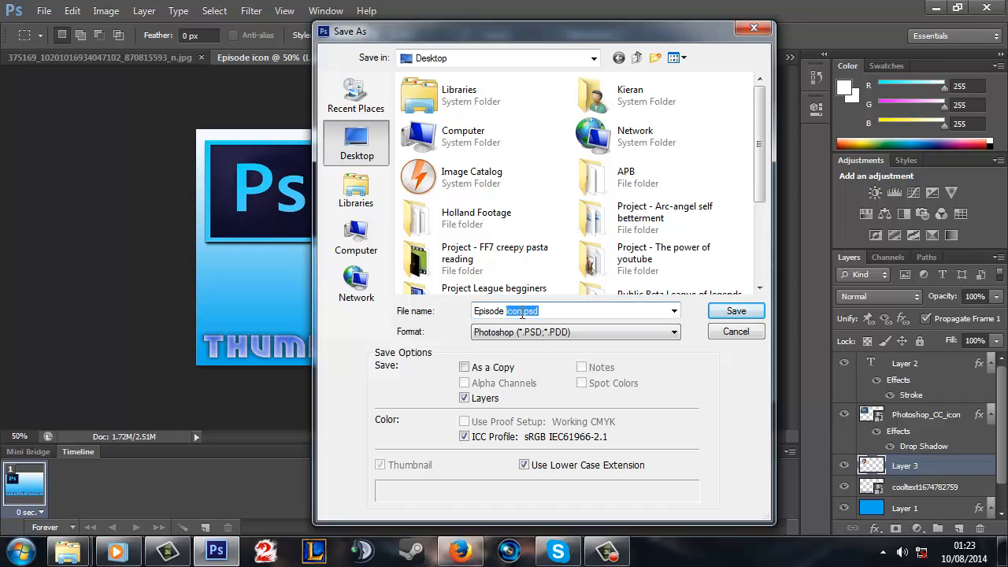
click(522, 313)
text(template)
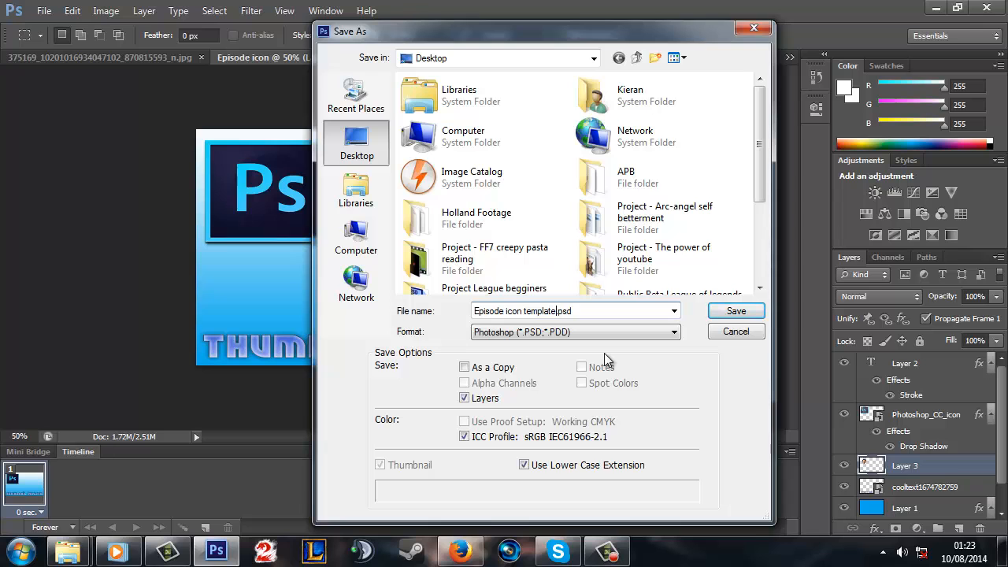
click(738, 315)
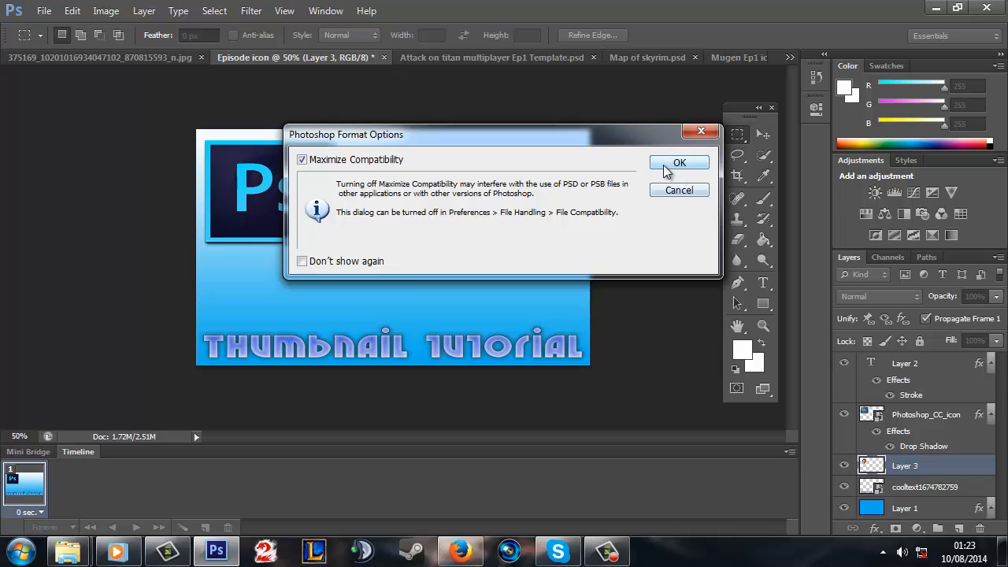
click(674, 164)
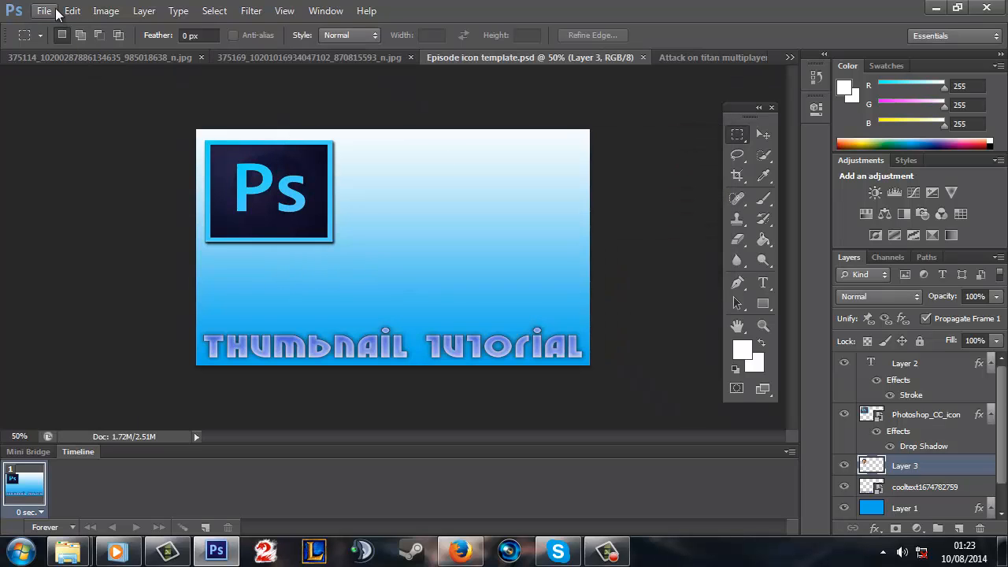